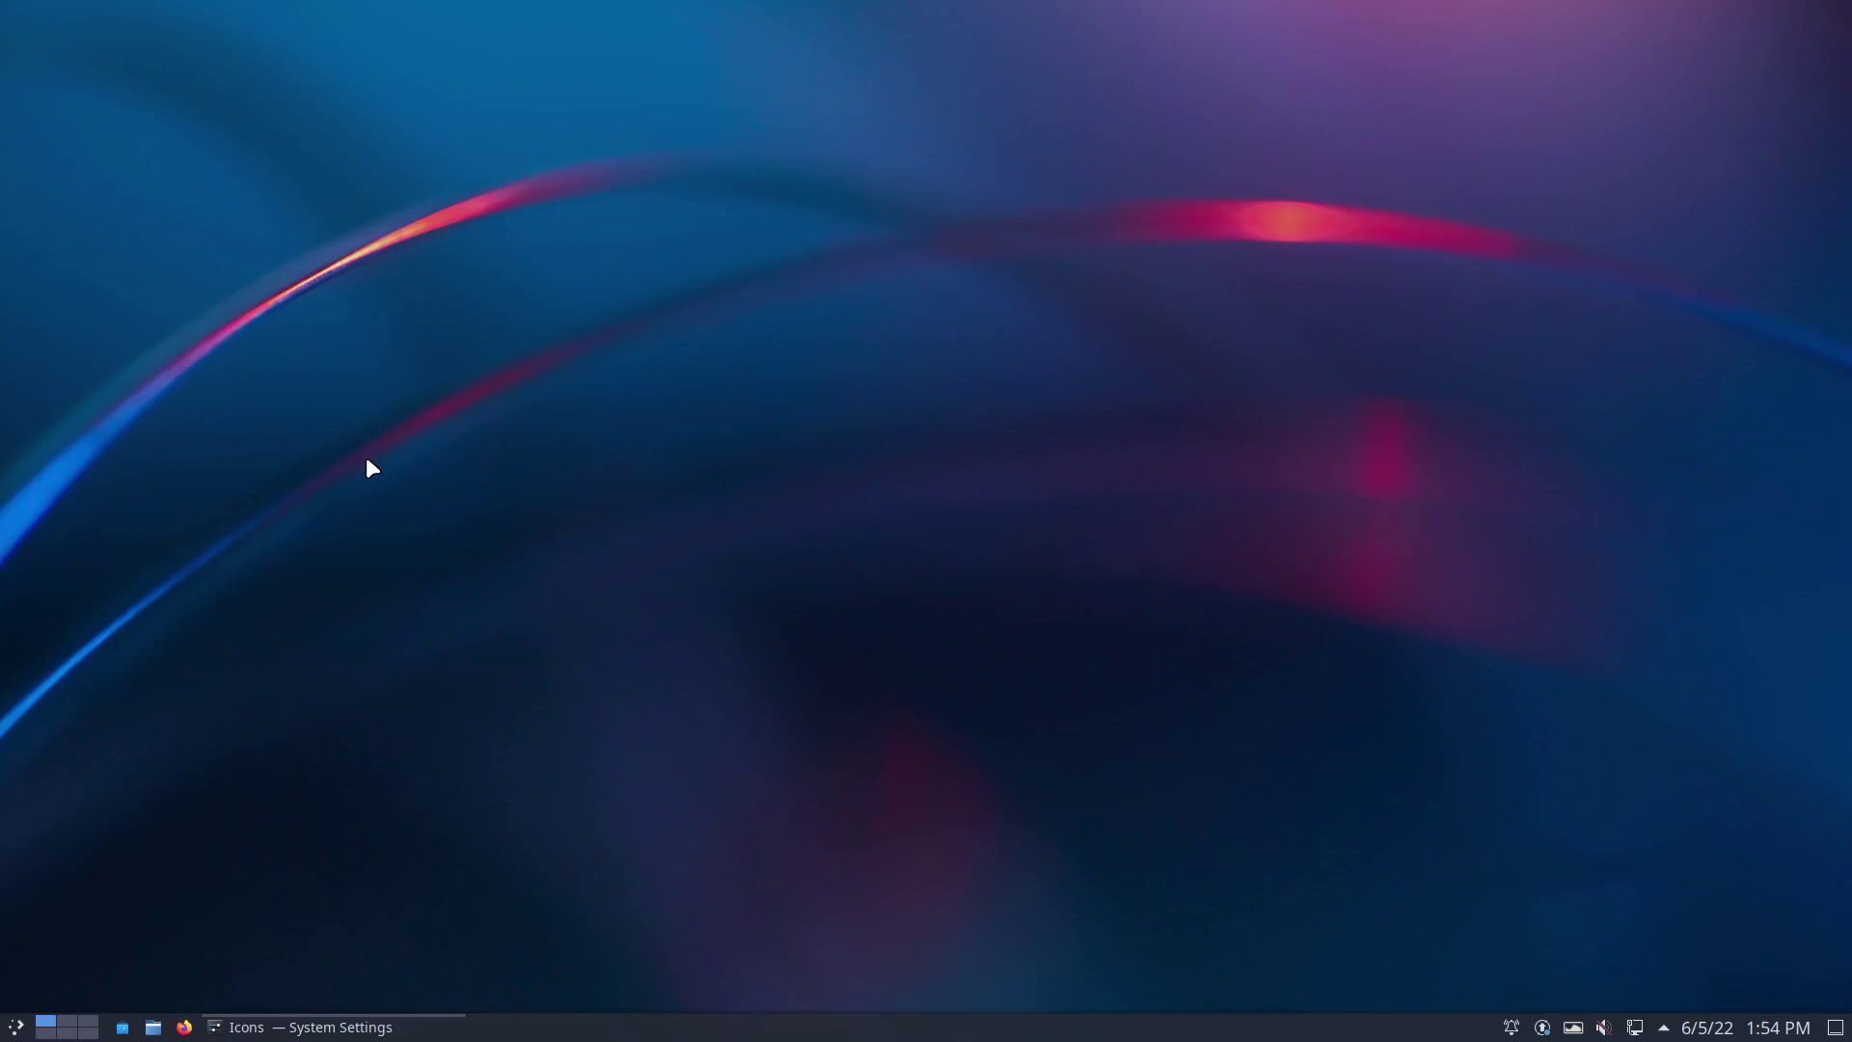
# Restore the System Settings window from the taskbar and show its Global Theme page
pyautogui.click(310, 1026)
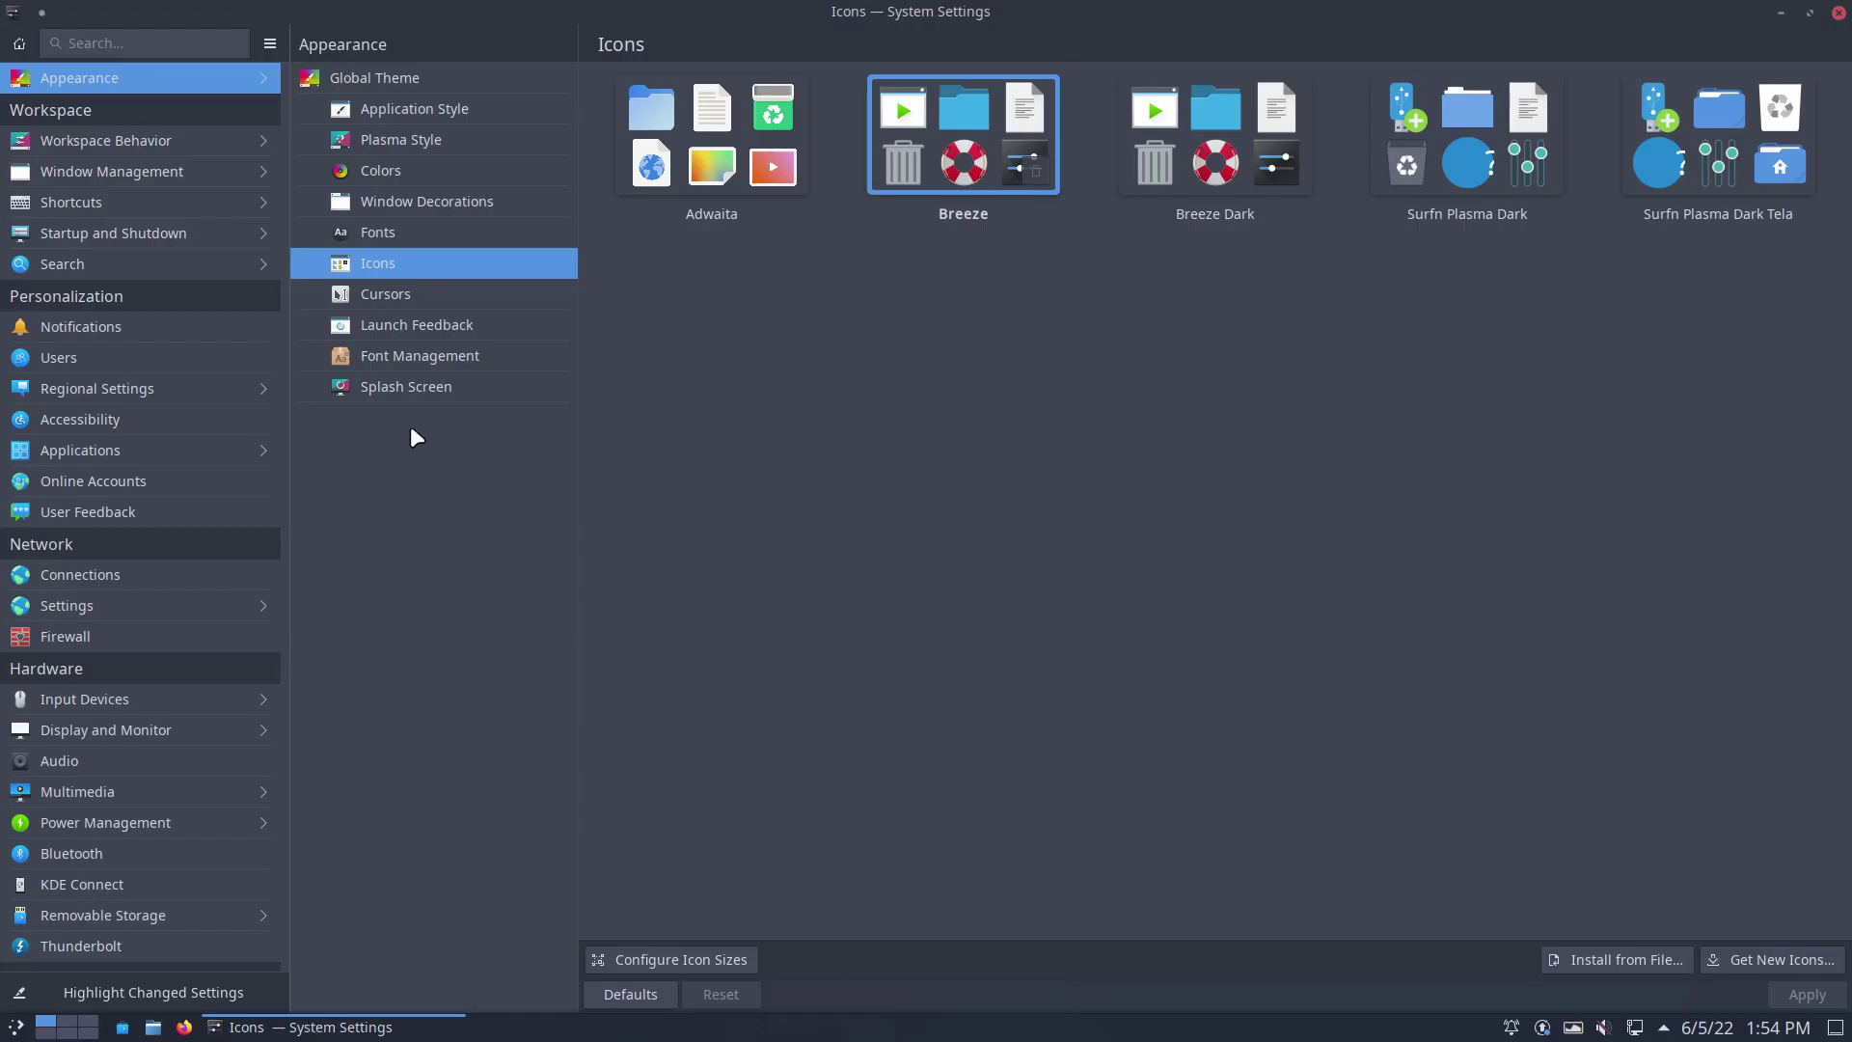
pyautogui.click(420, 78)
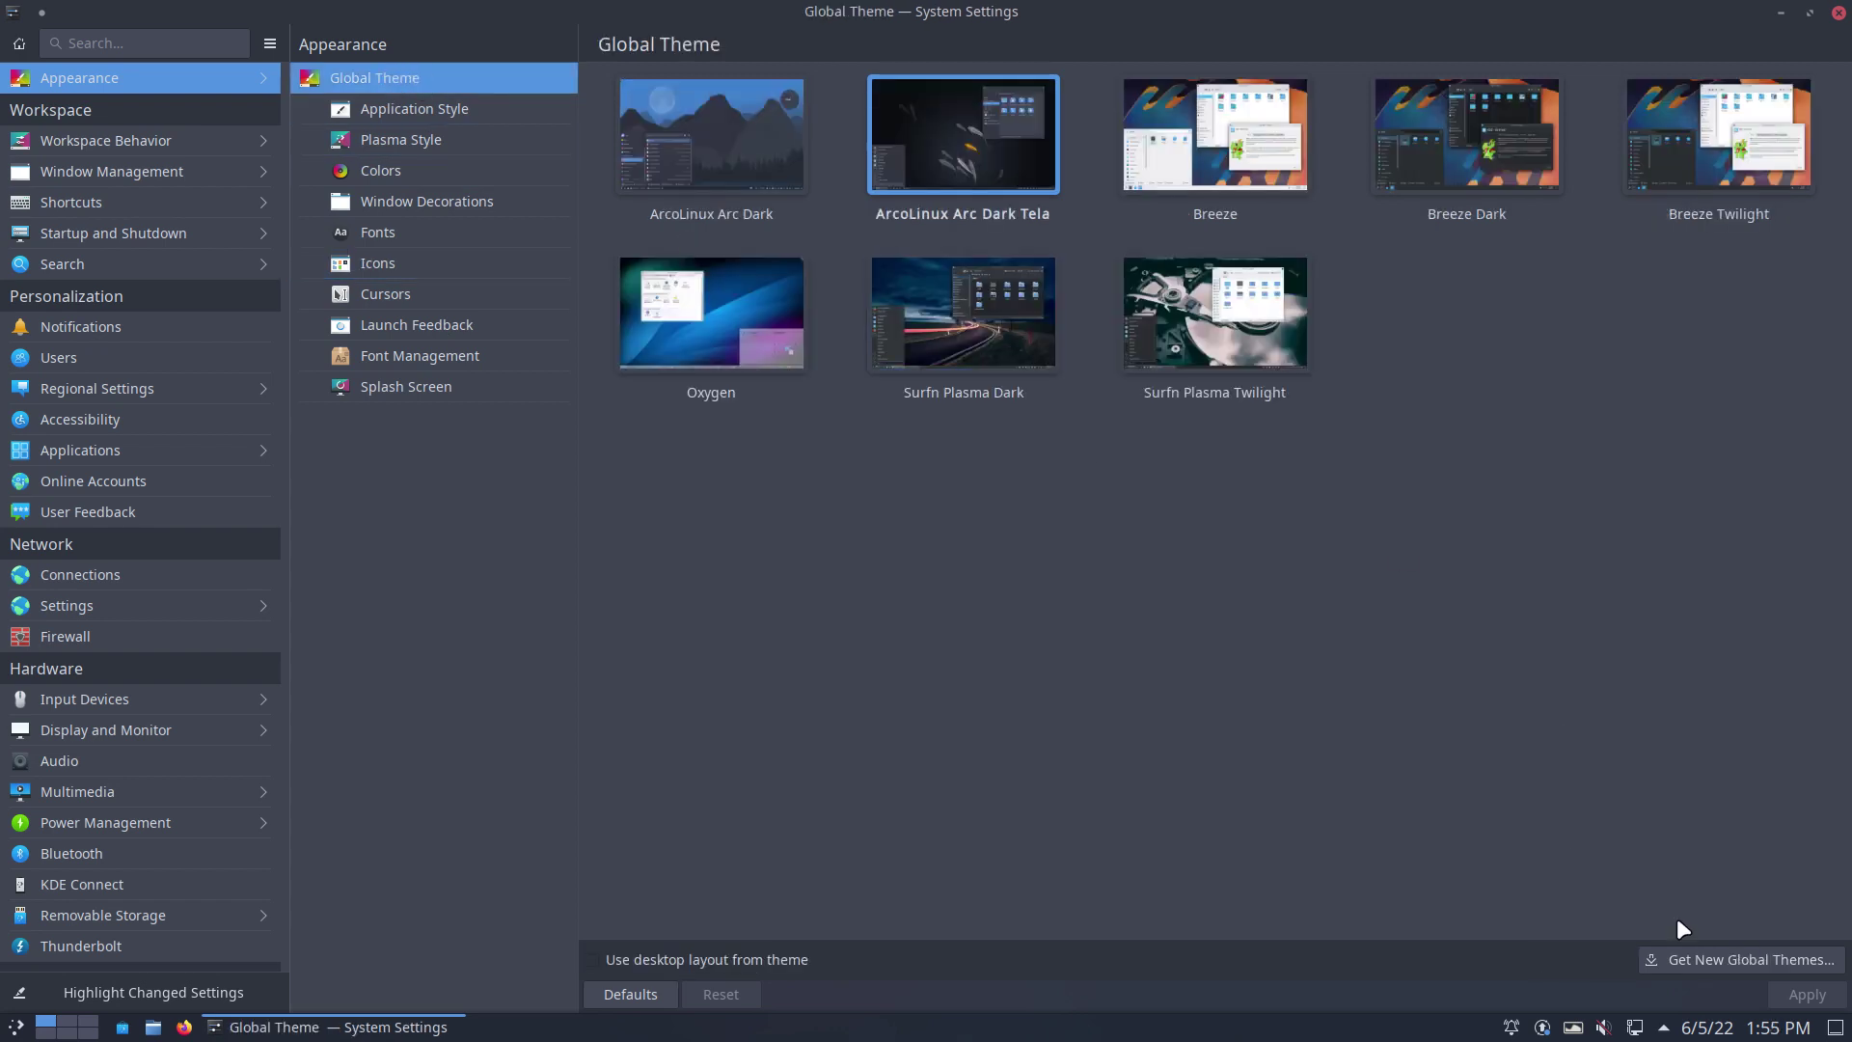
# Search the downloadable global themes and open the ChromeOS light KDE theme's details
pyautogui.click(1711, 956)
pyautogui.write('chromeos')
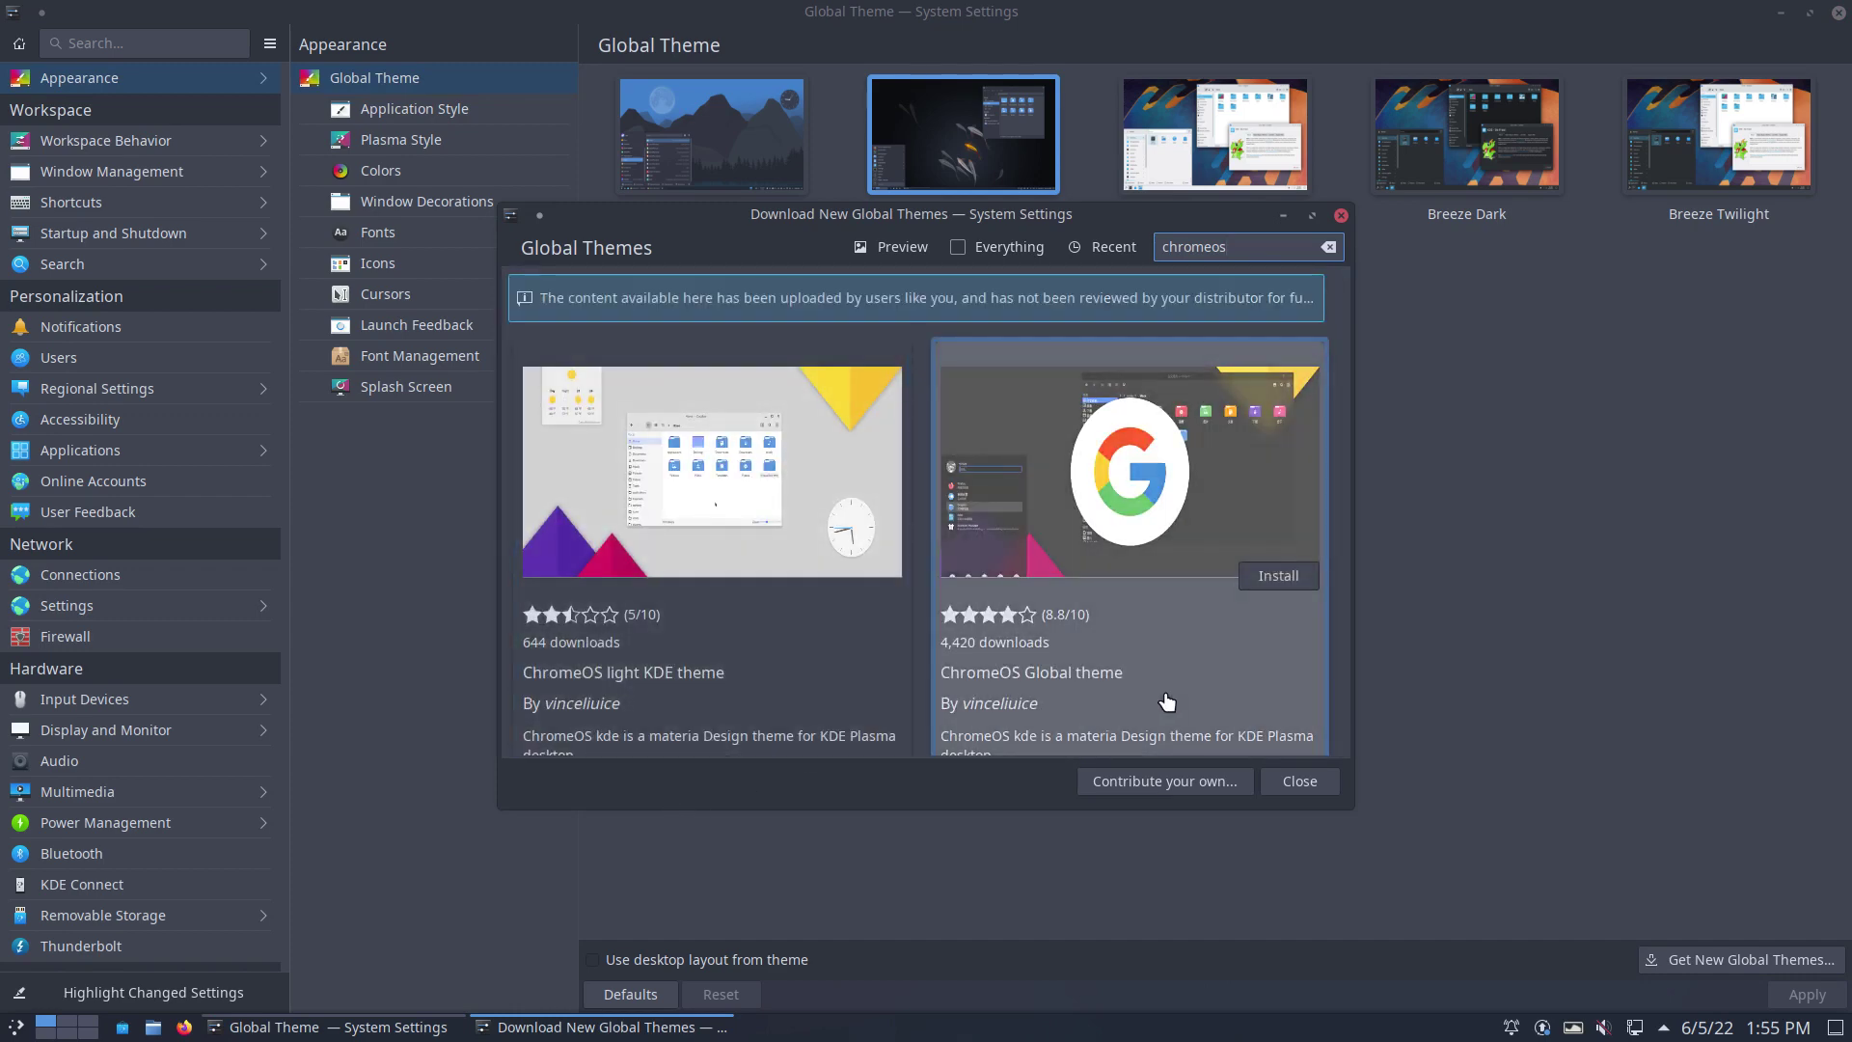
pyautogui.scroll(-1, 1167, 701)
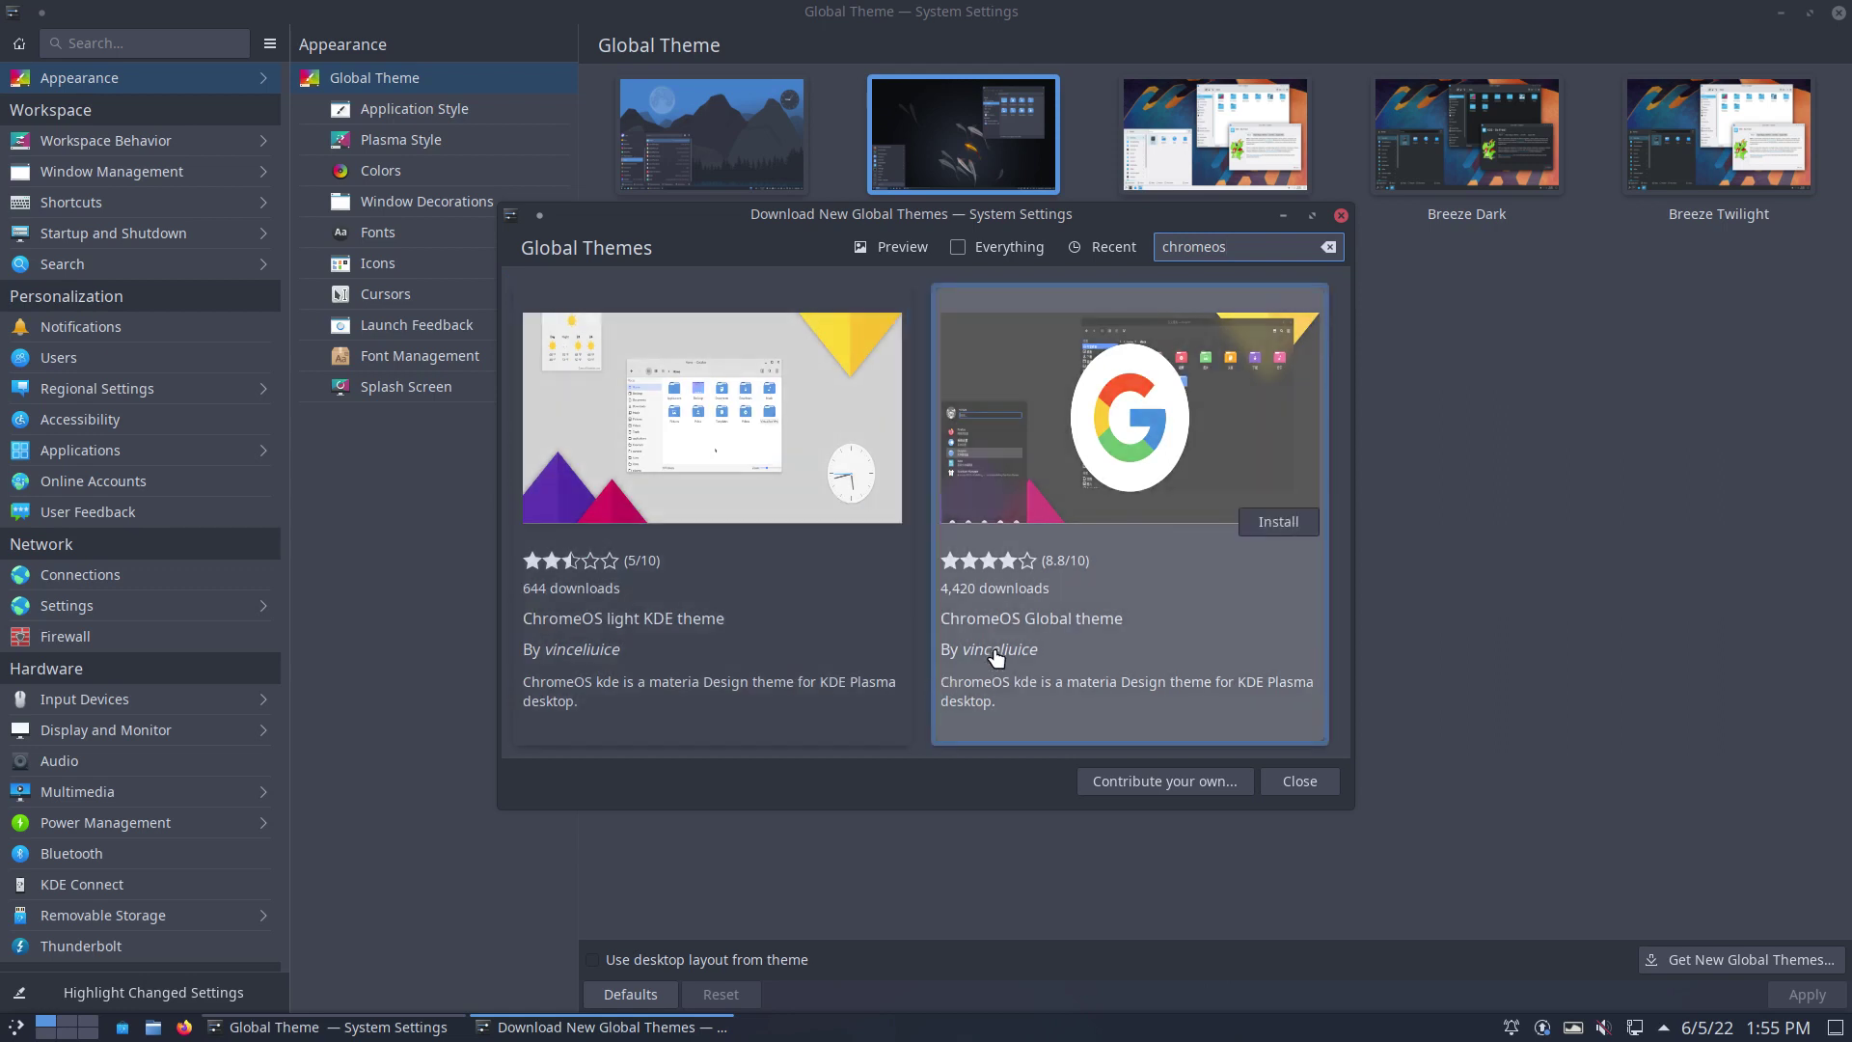
pyautogui.click(705, 646)
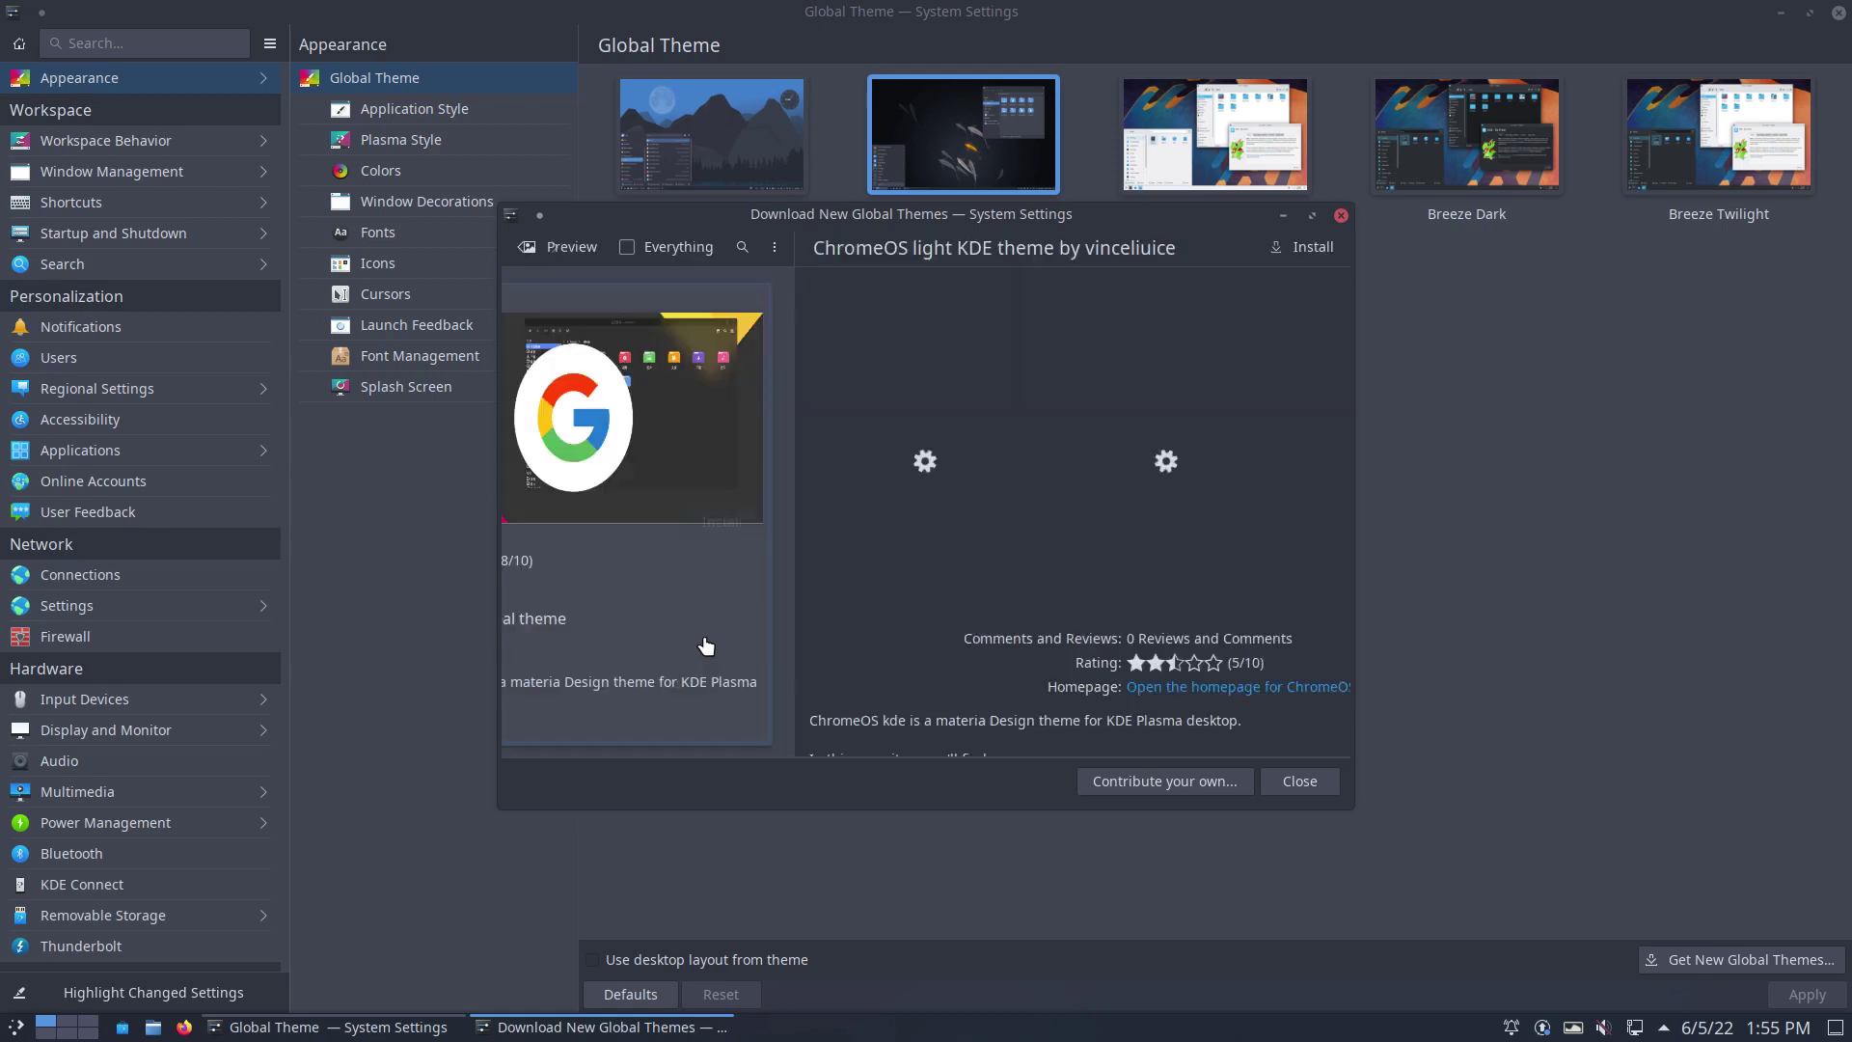
# Install the ChromeOS light theme, authorising with the account password, and close the download window
pyautogui.click(1283, 253)
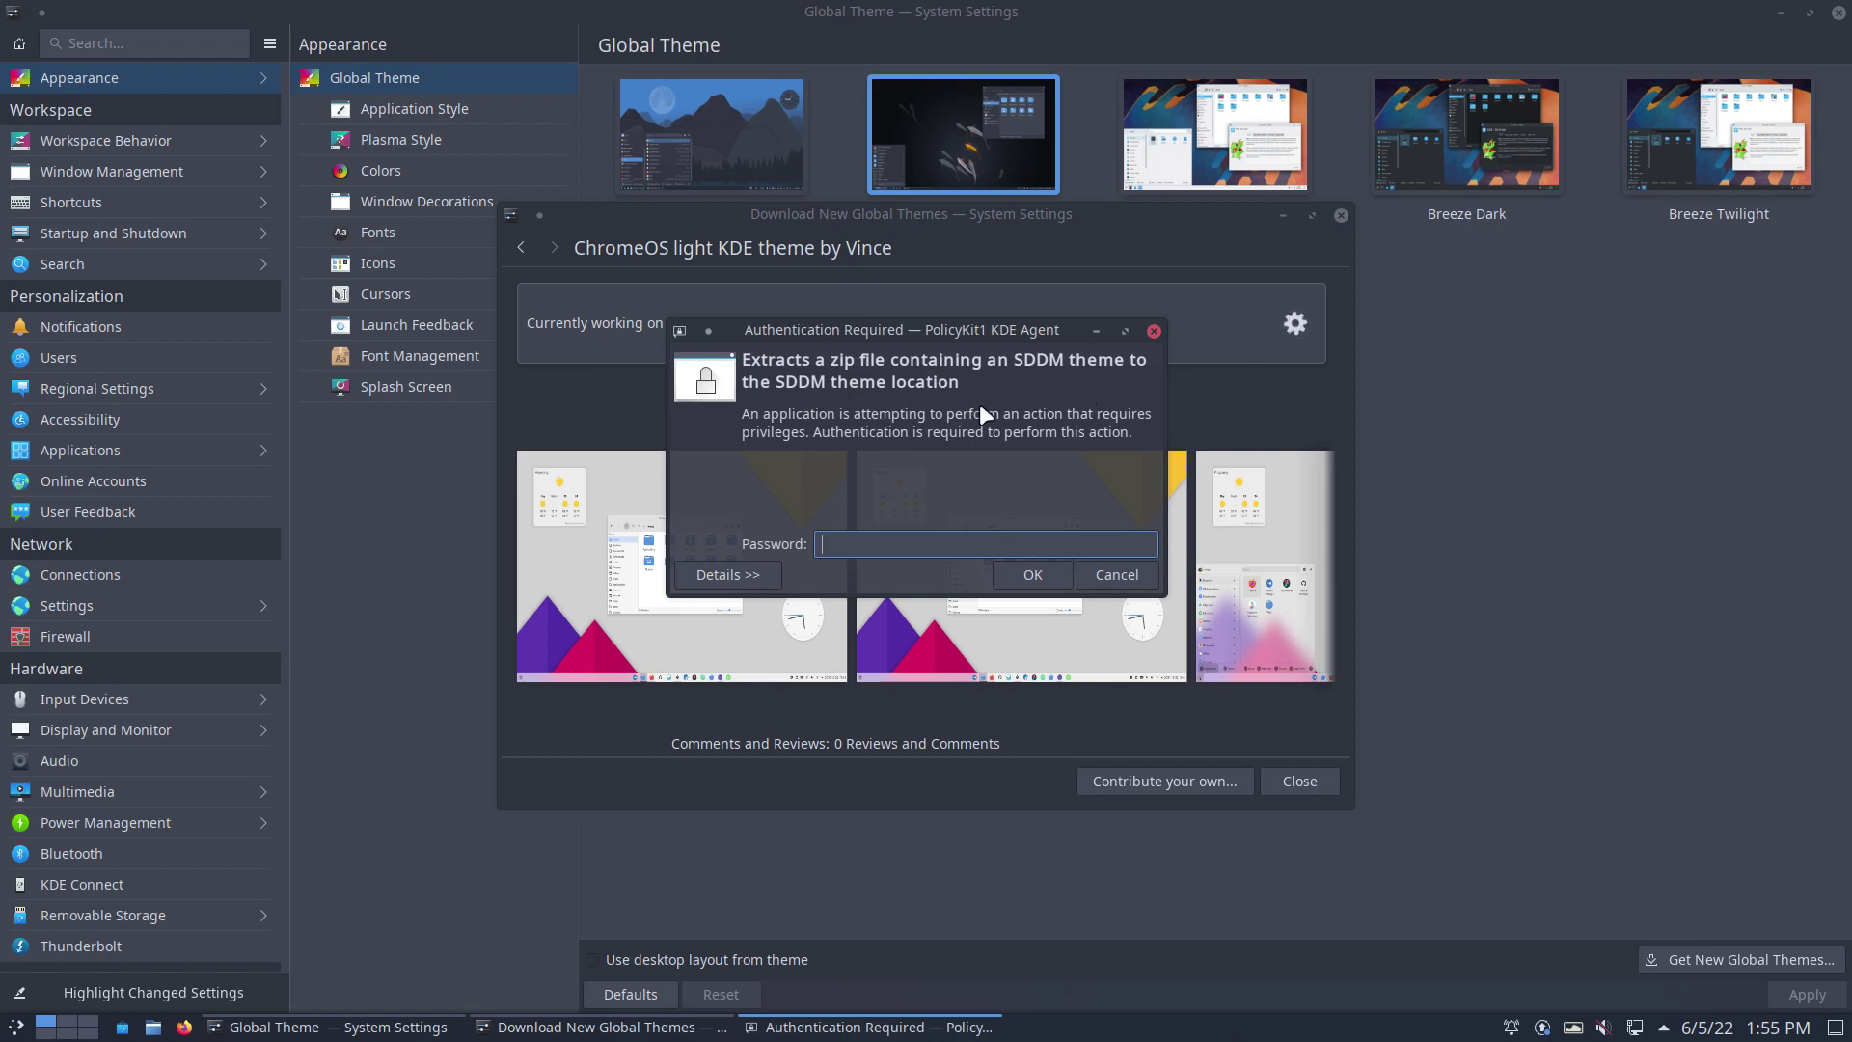
pyautogui.write('****')
pyautogui.press('Return')
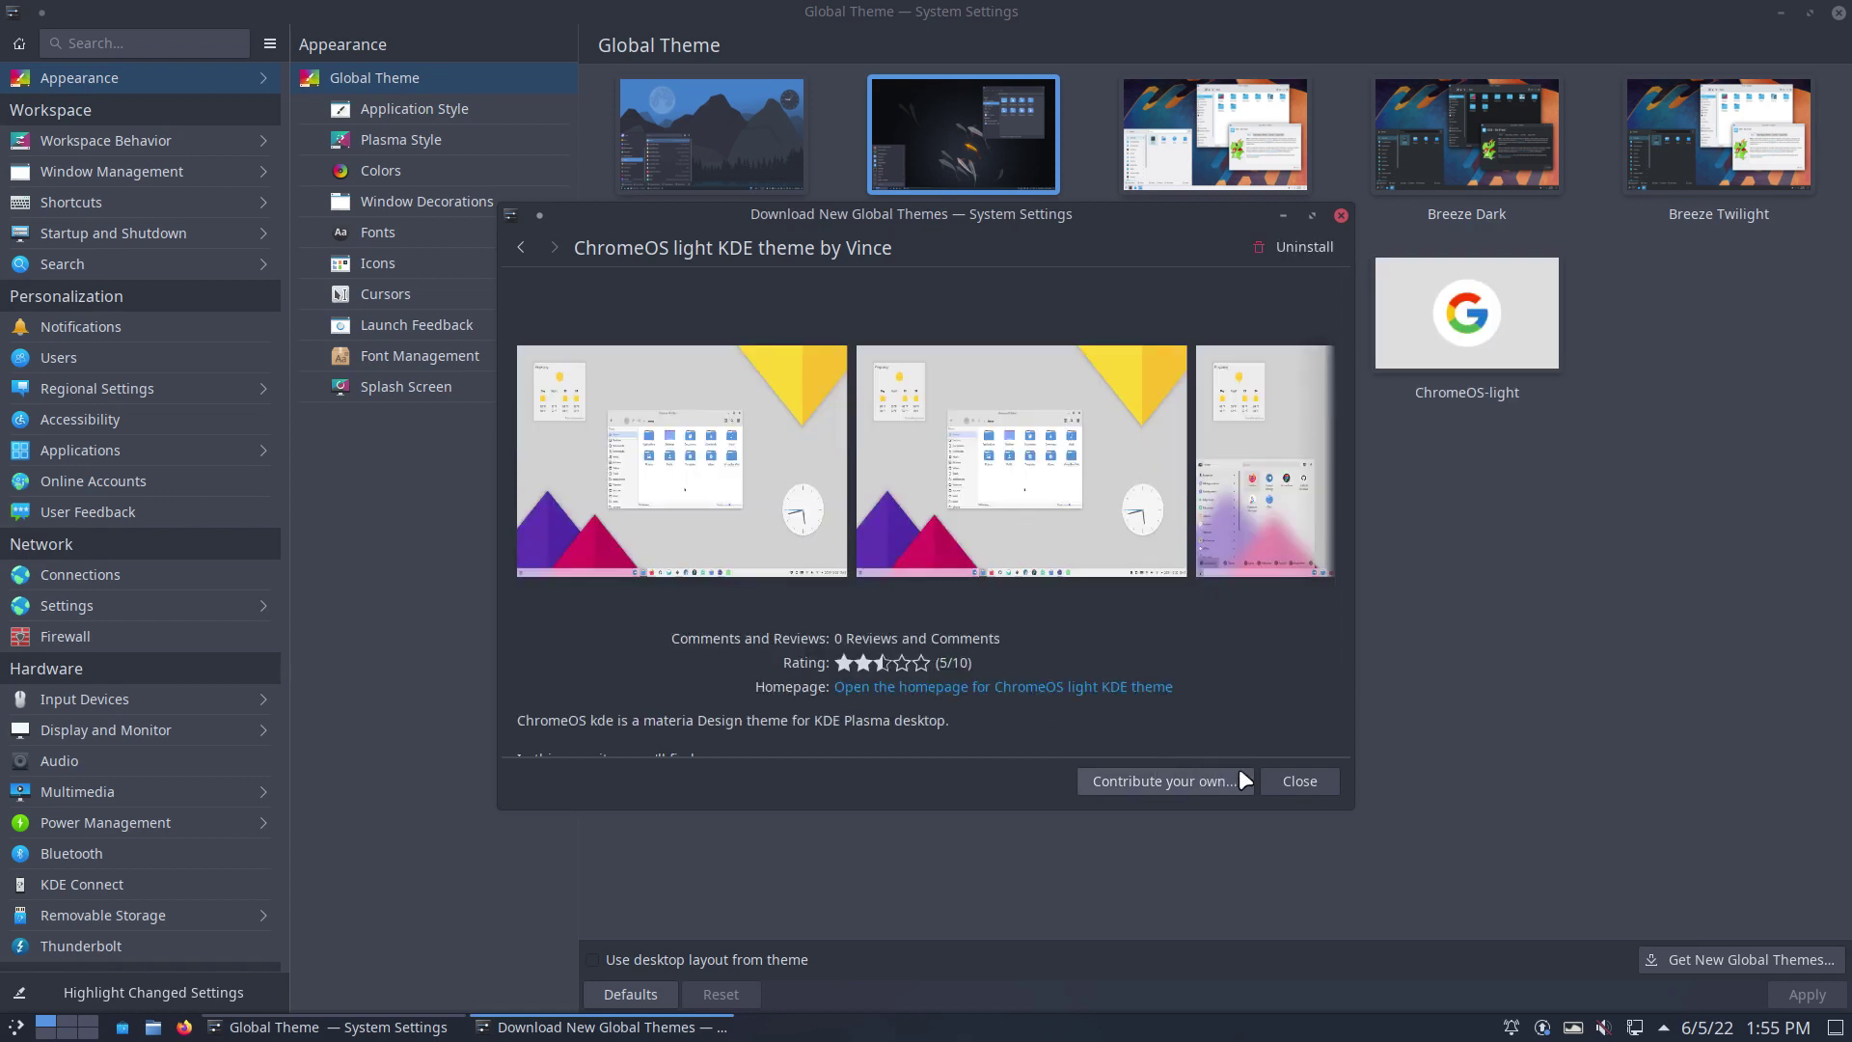
pyautogui.click(1301, 781)
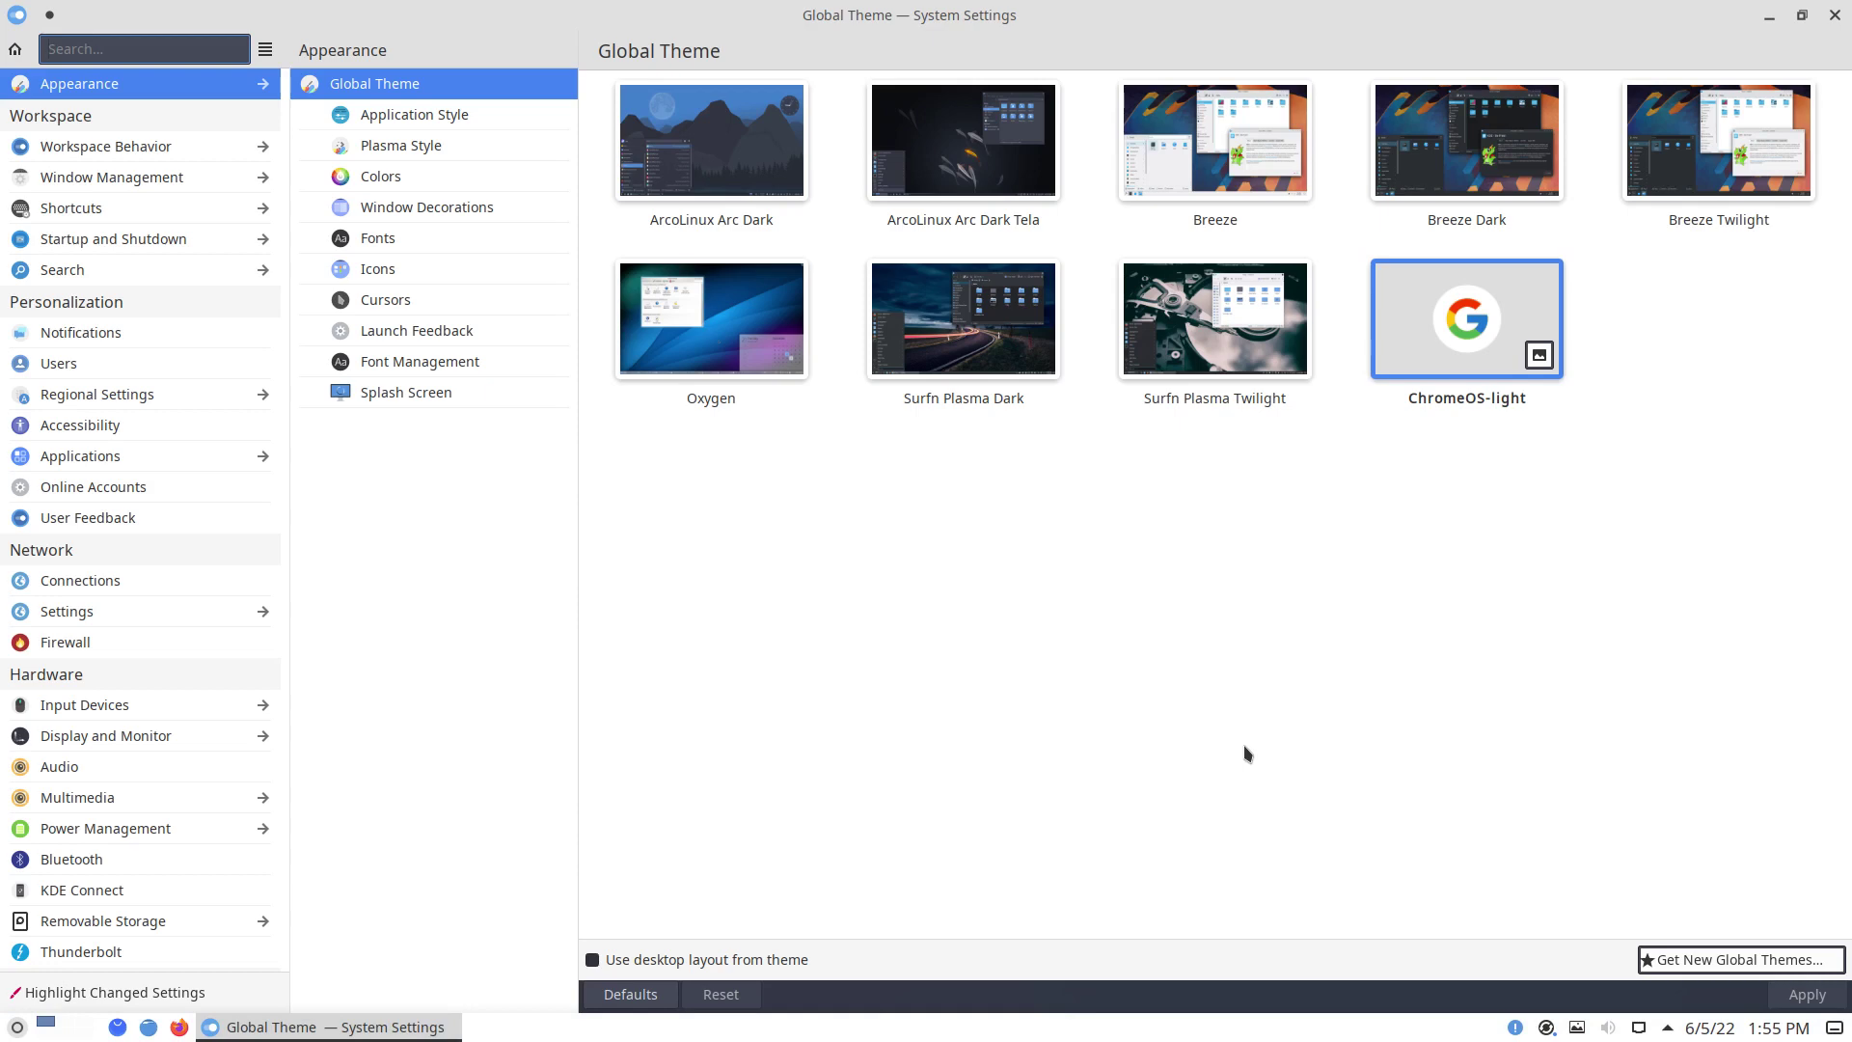
# Open and dismiss the launcher, then minimise System Settings to reveal the desktop
pyautogui.click(18, 1026)
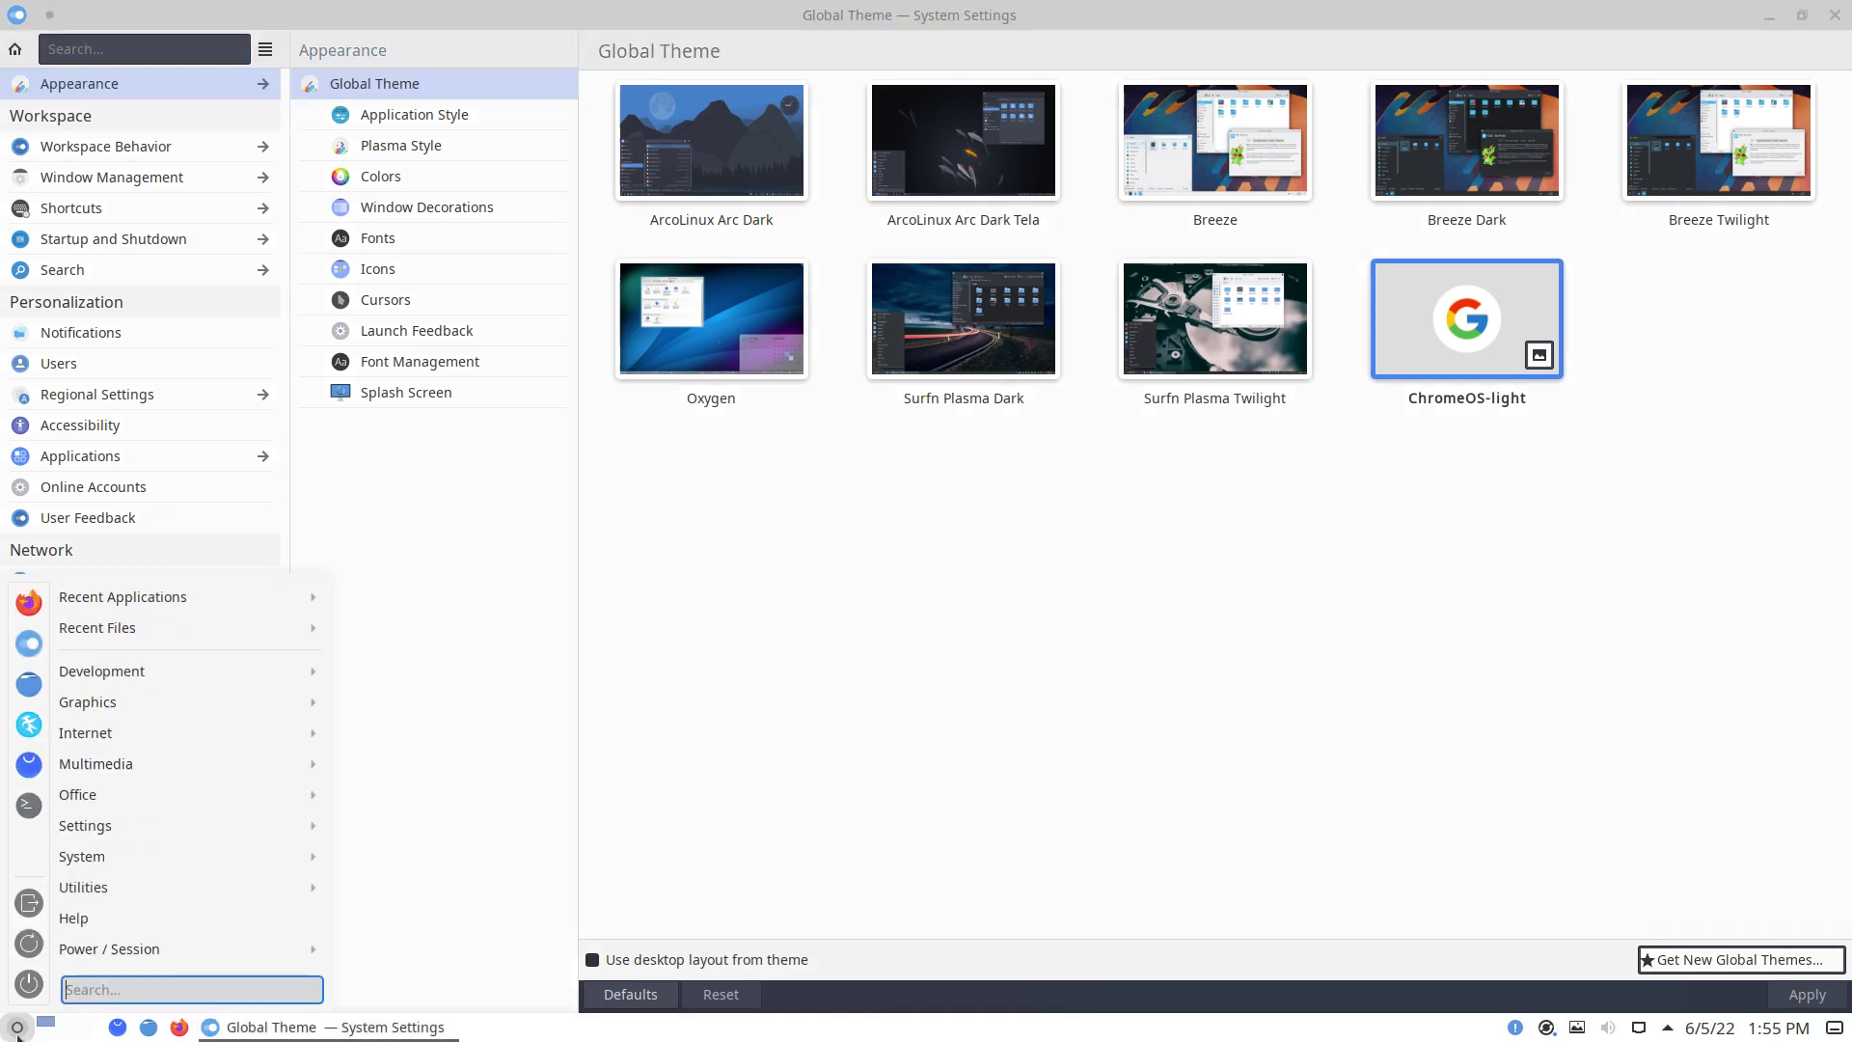
pyautogui.click(1292, 695)
pyautogui.click(1770, 17)
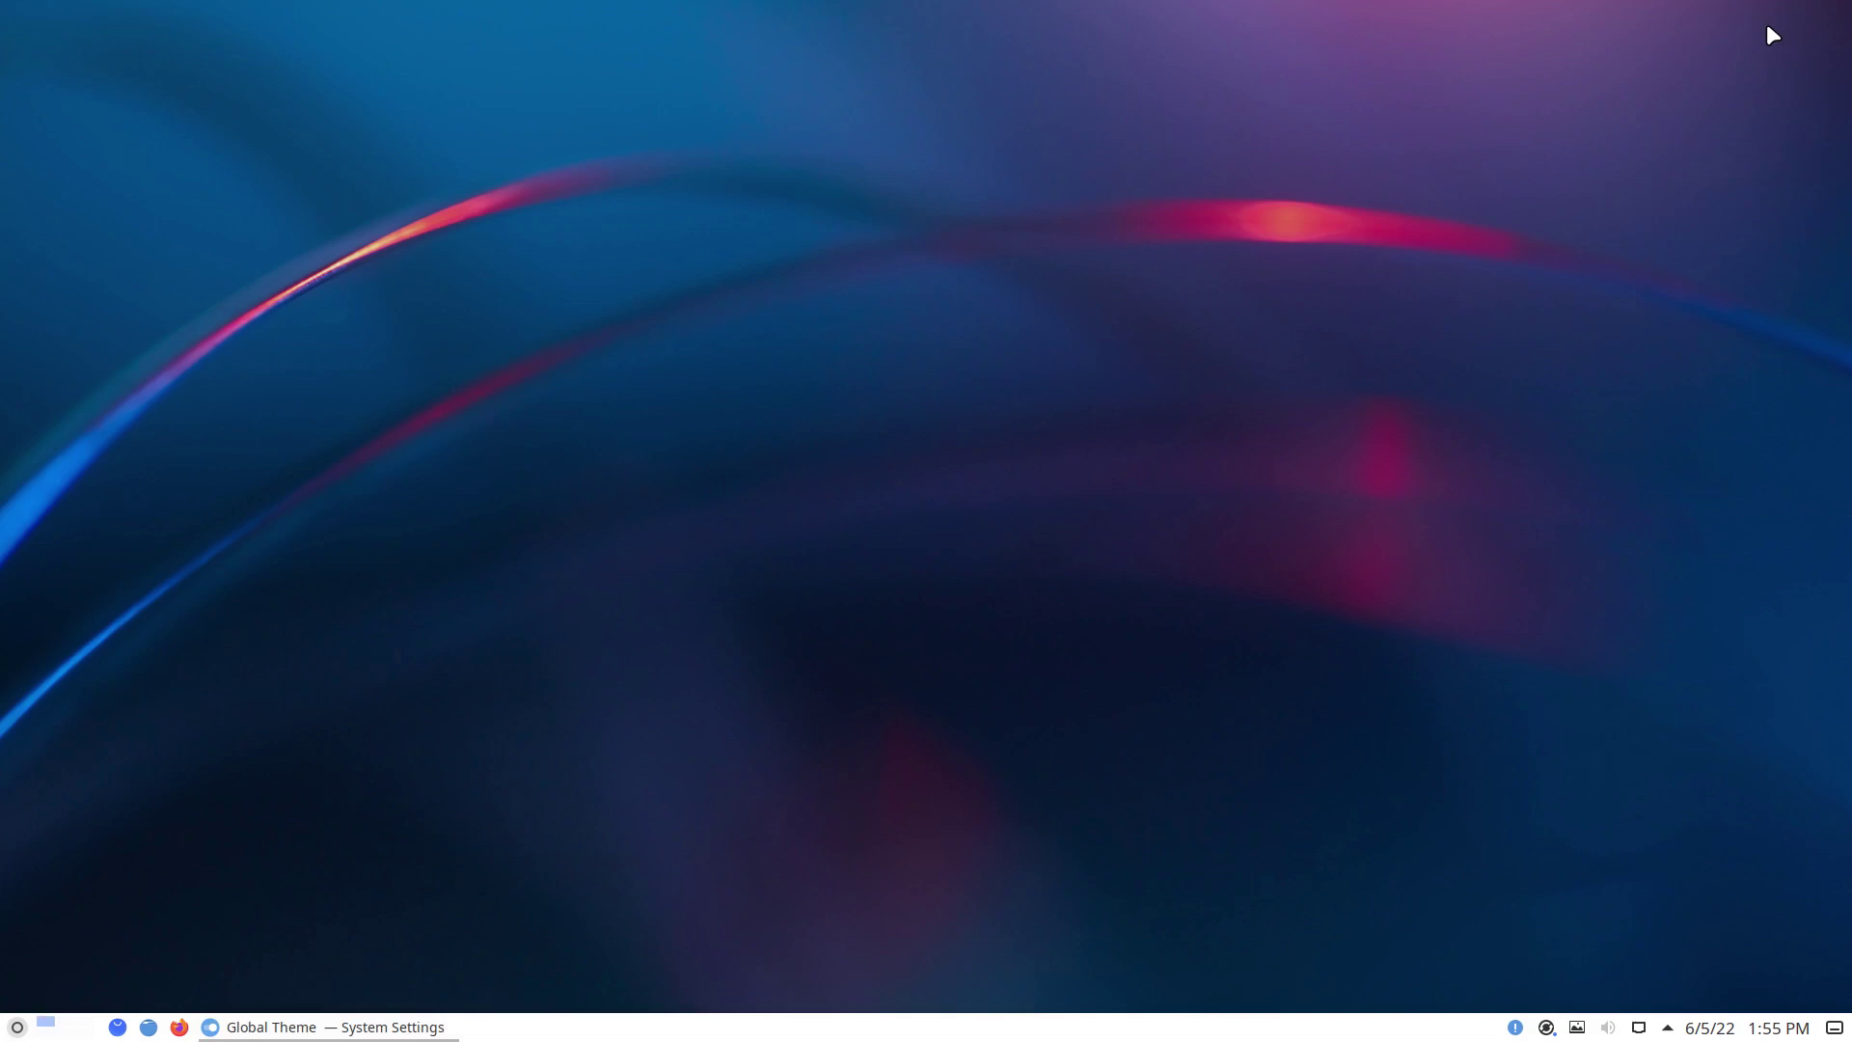
# Add a Wallhaven.cc image source with keyword 'minimal' in Variety's preferences, then close them
pyautogui.click(1546, 1026)
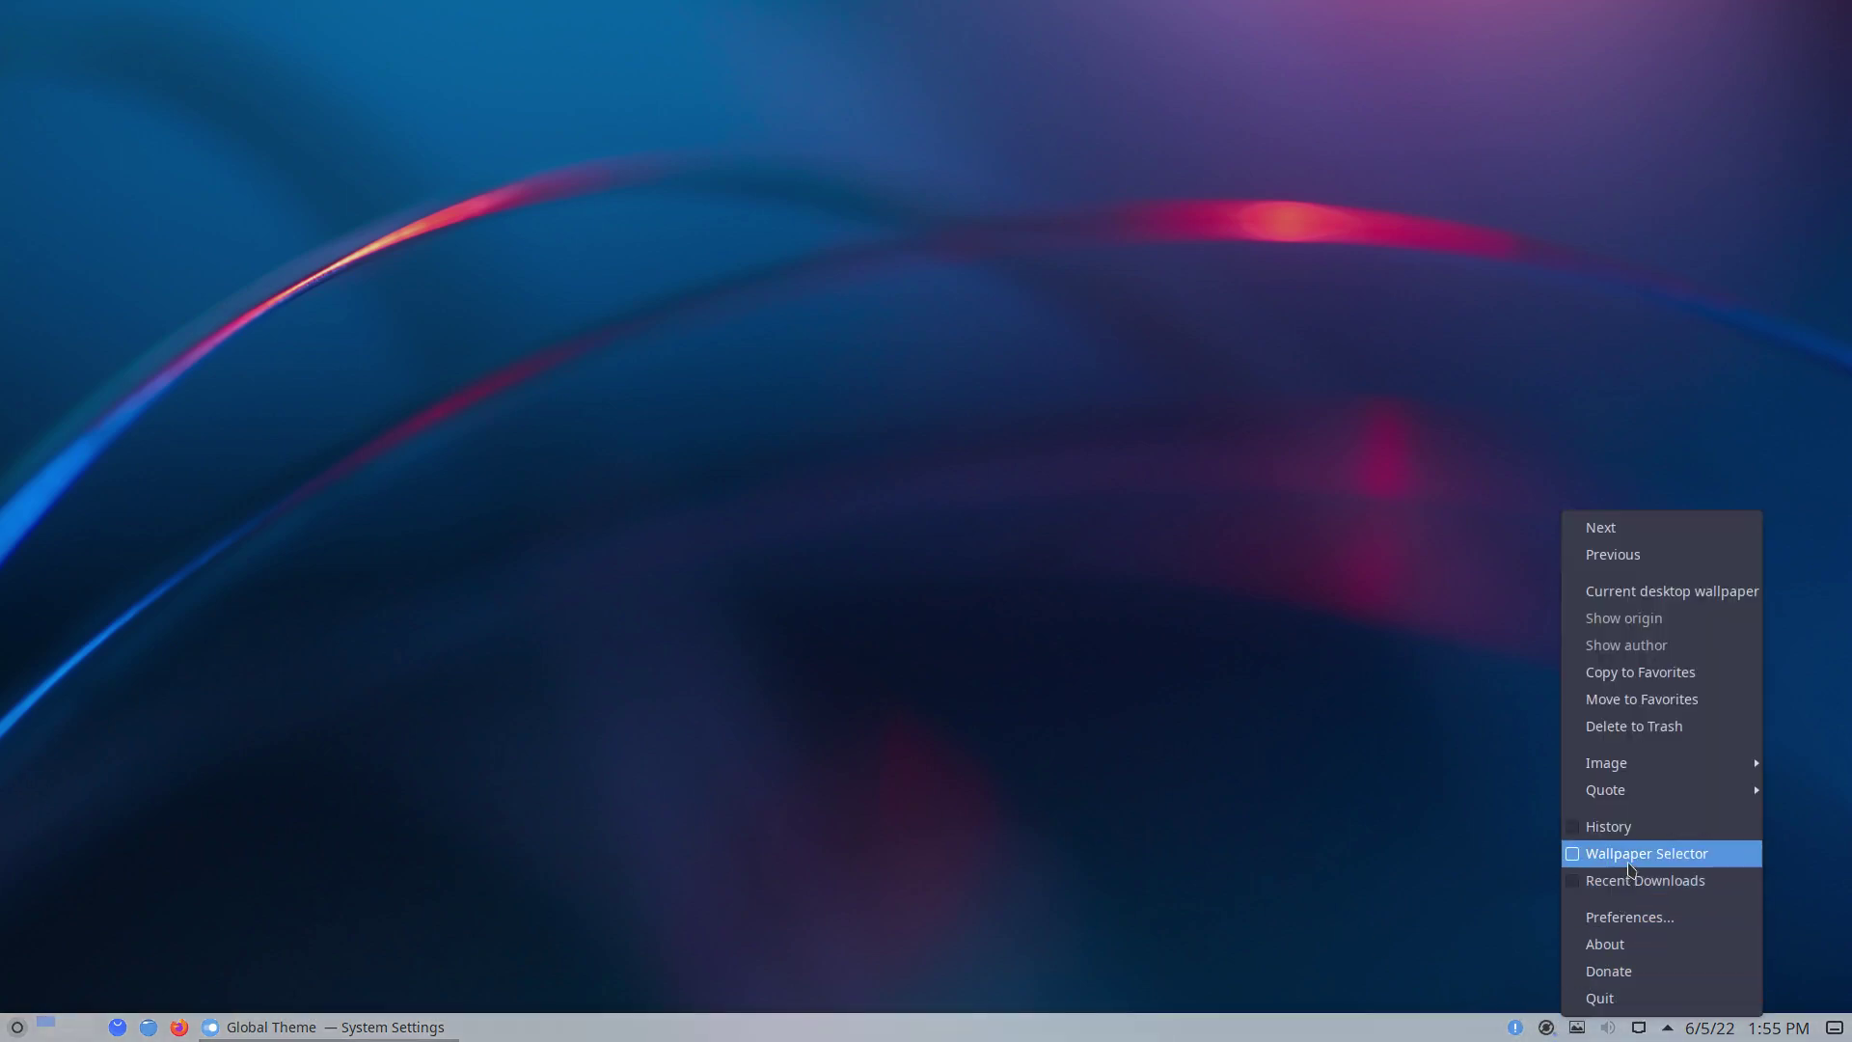
pyautogui.click(1645, 916)
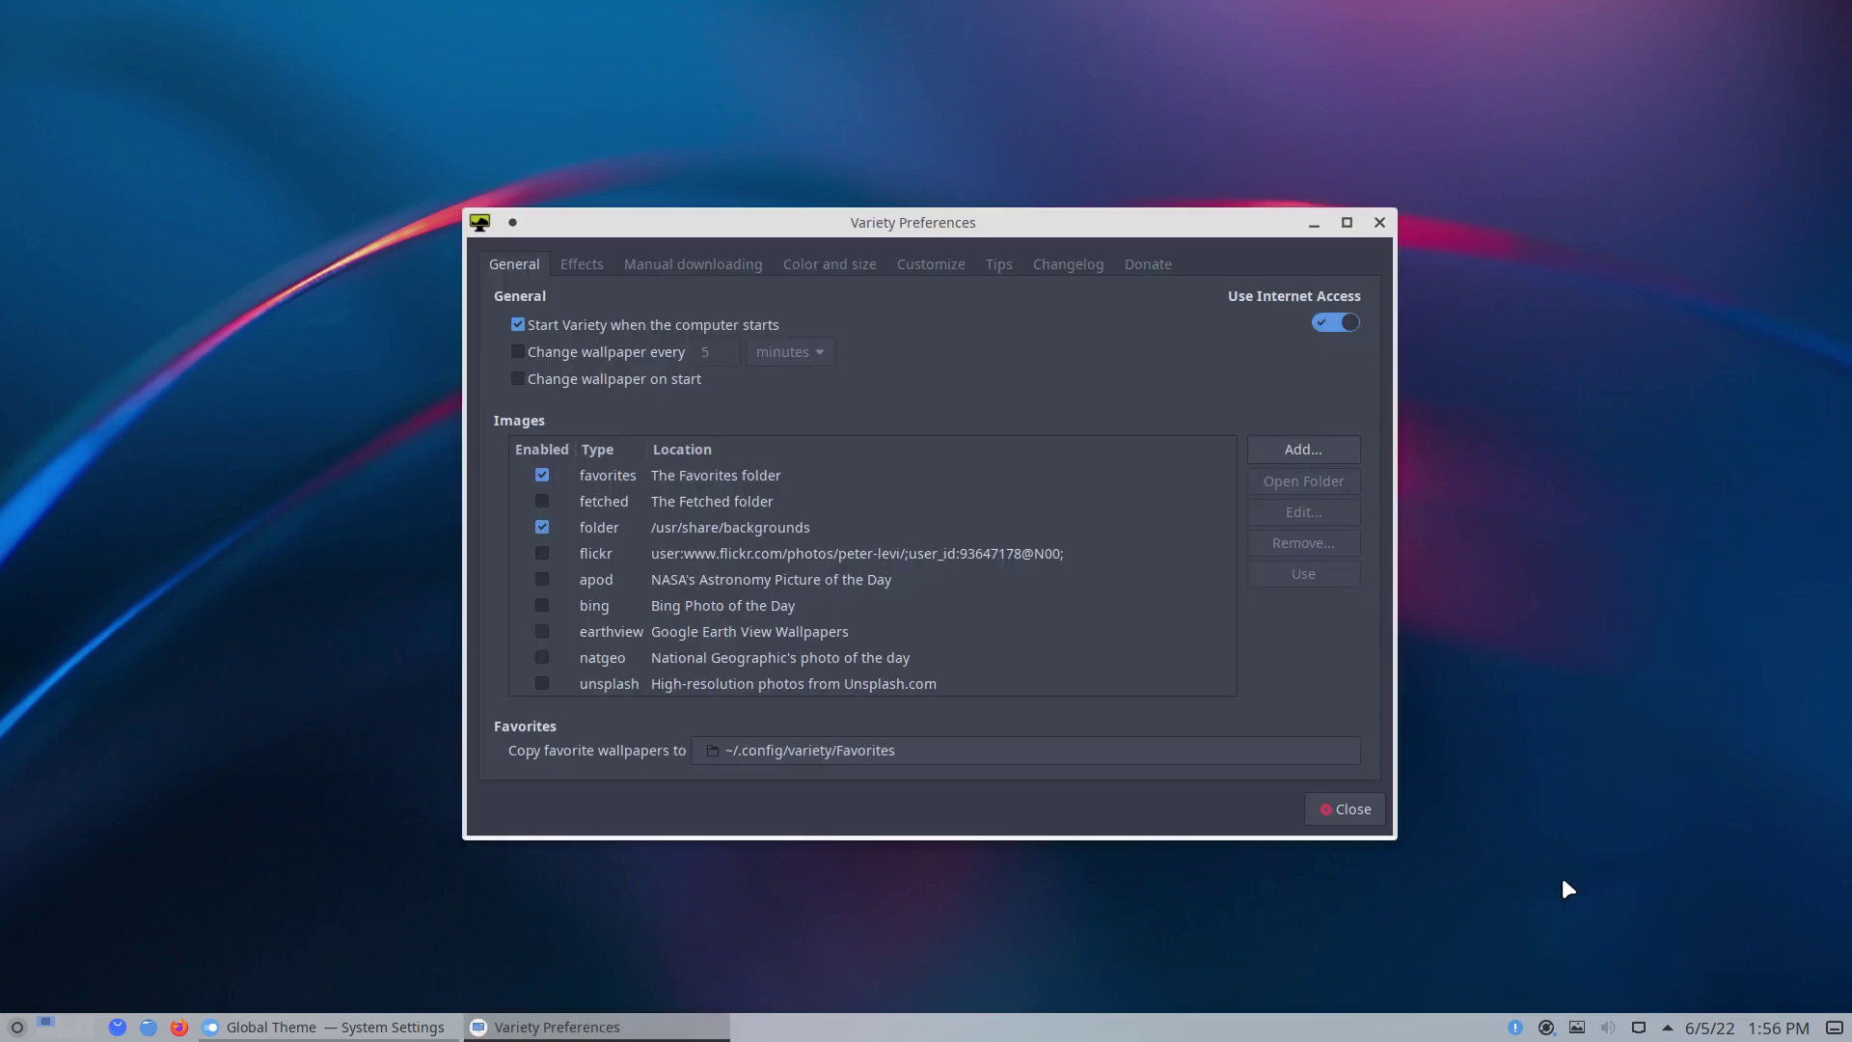
pyautogui.click(1334, 448)
pyautogui.scroll(-2, 1379, 849)
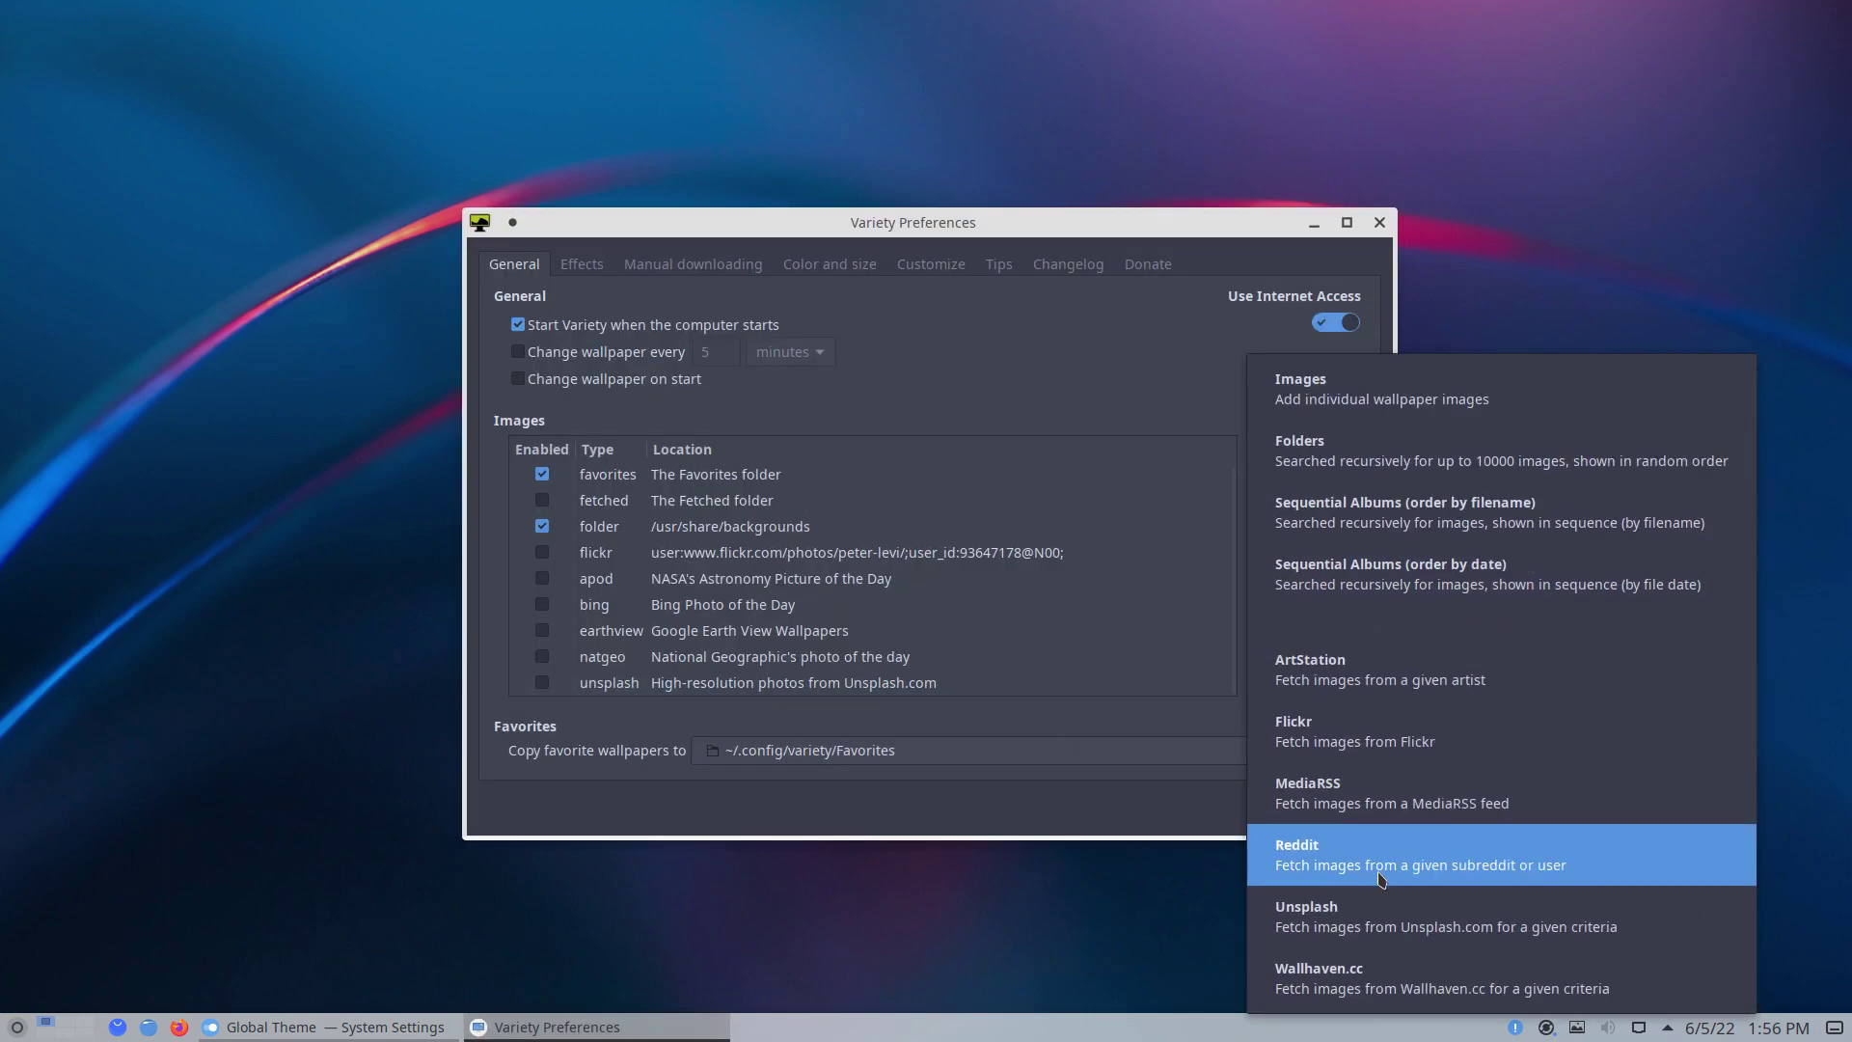
pyautogui.click(1379, 972)
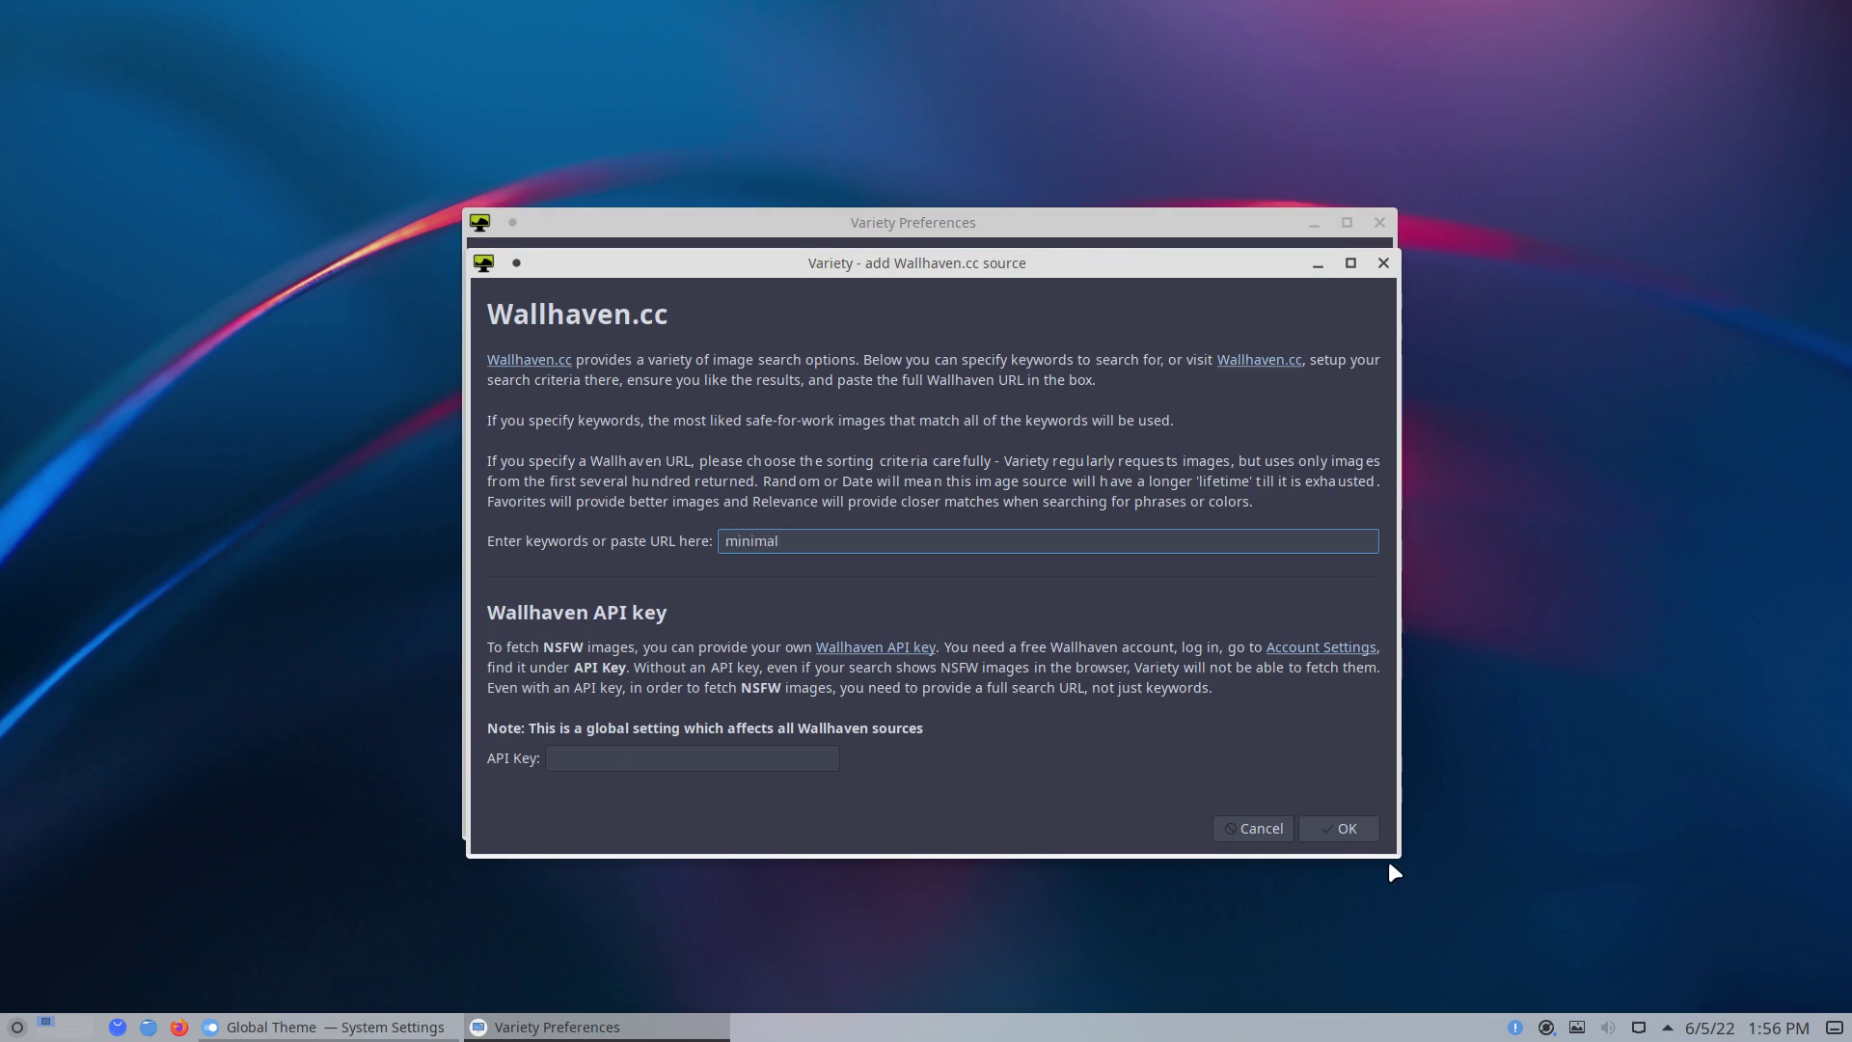
pyautogui.click(1355, 835)
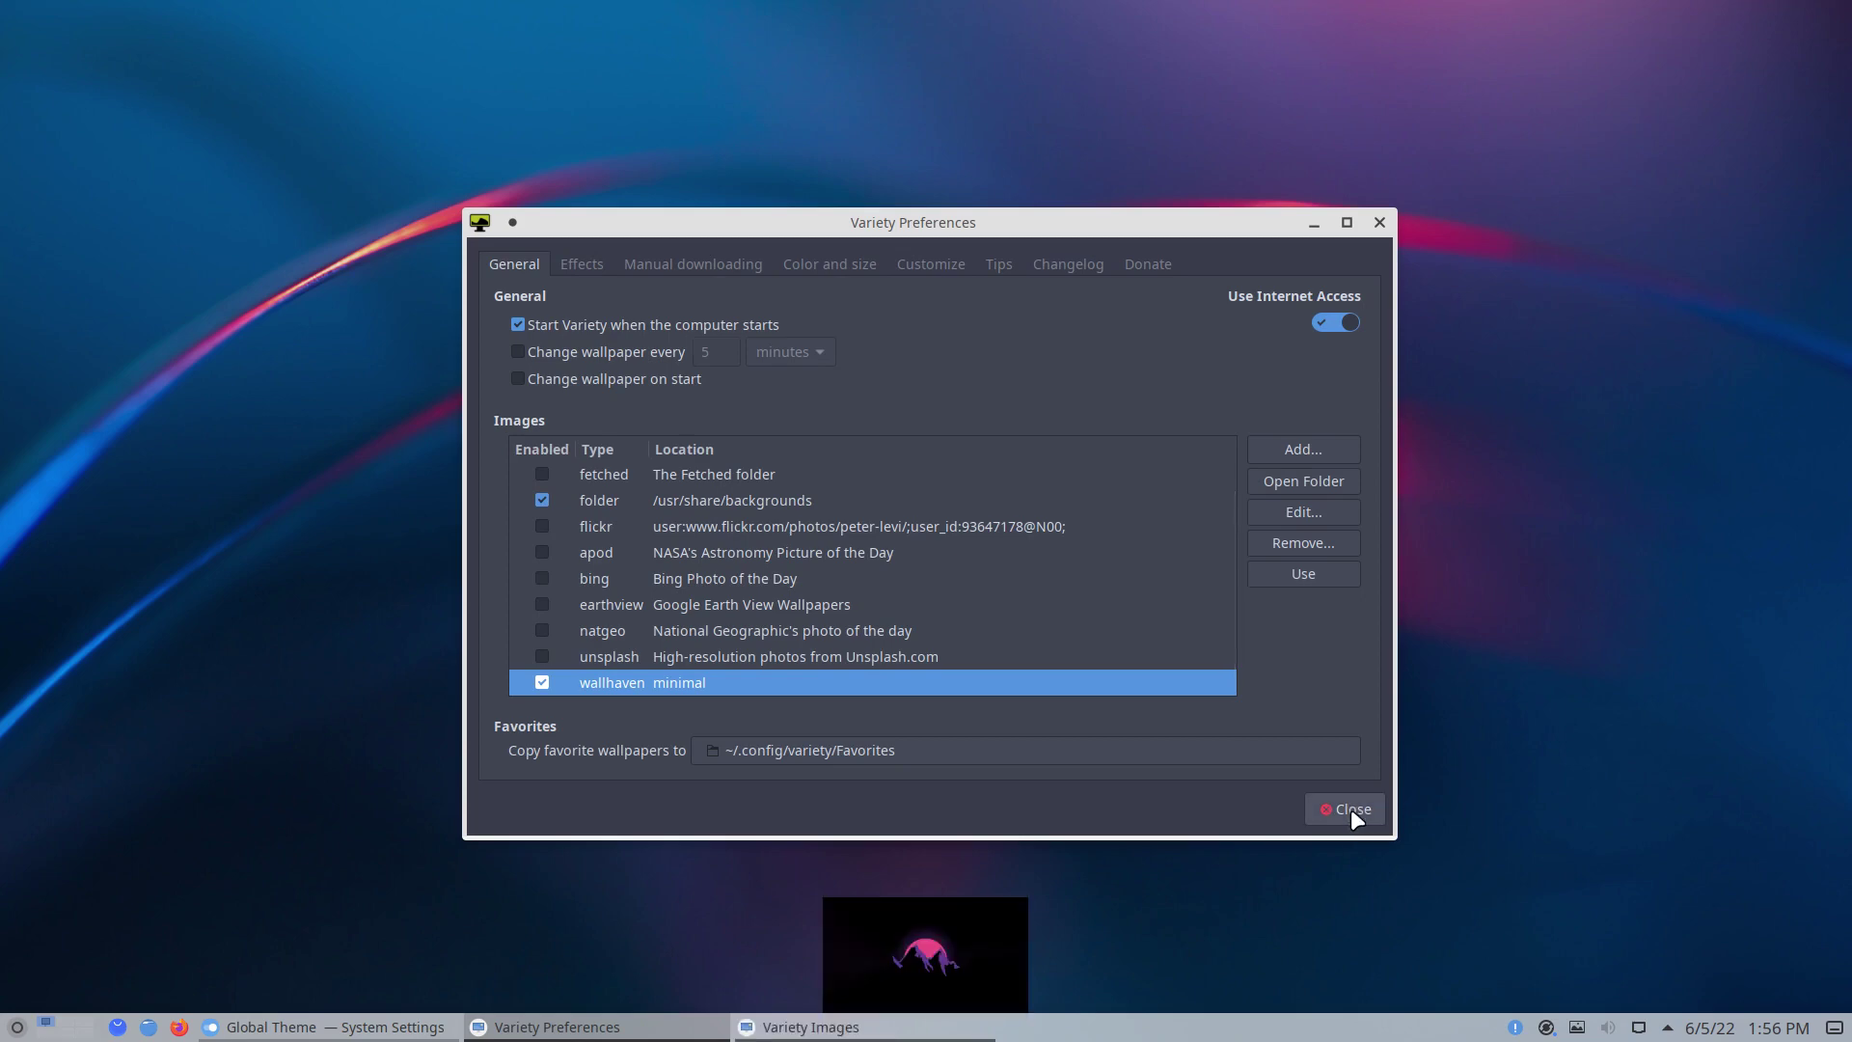
pyautogui.click(1354, 811)
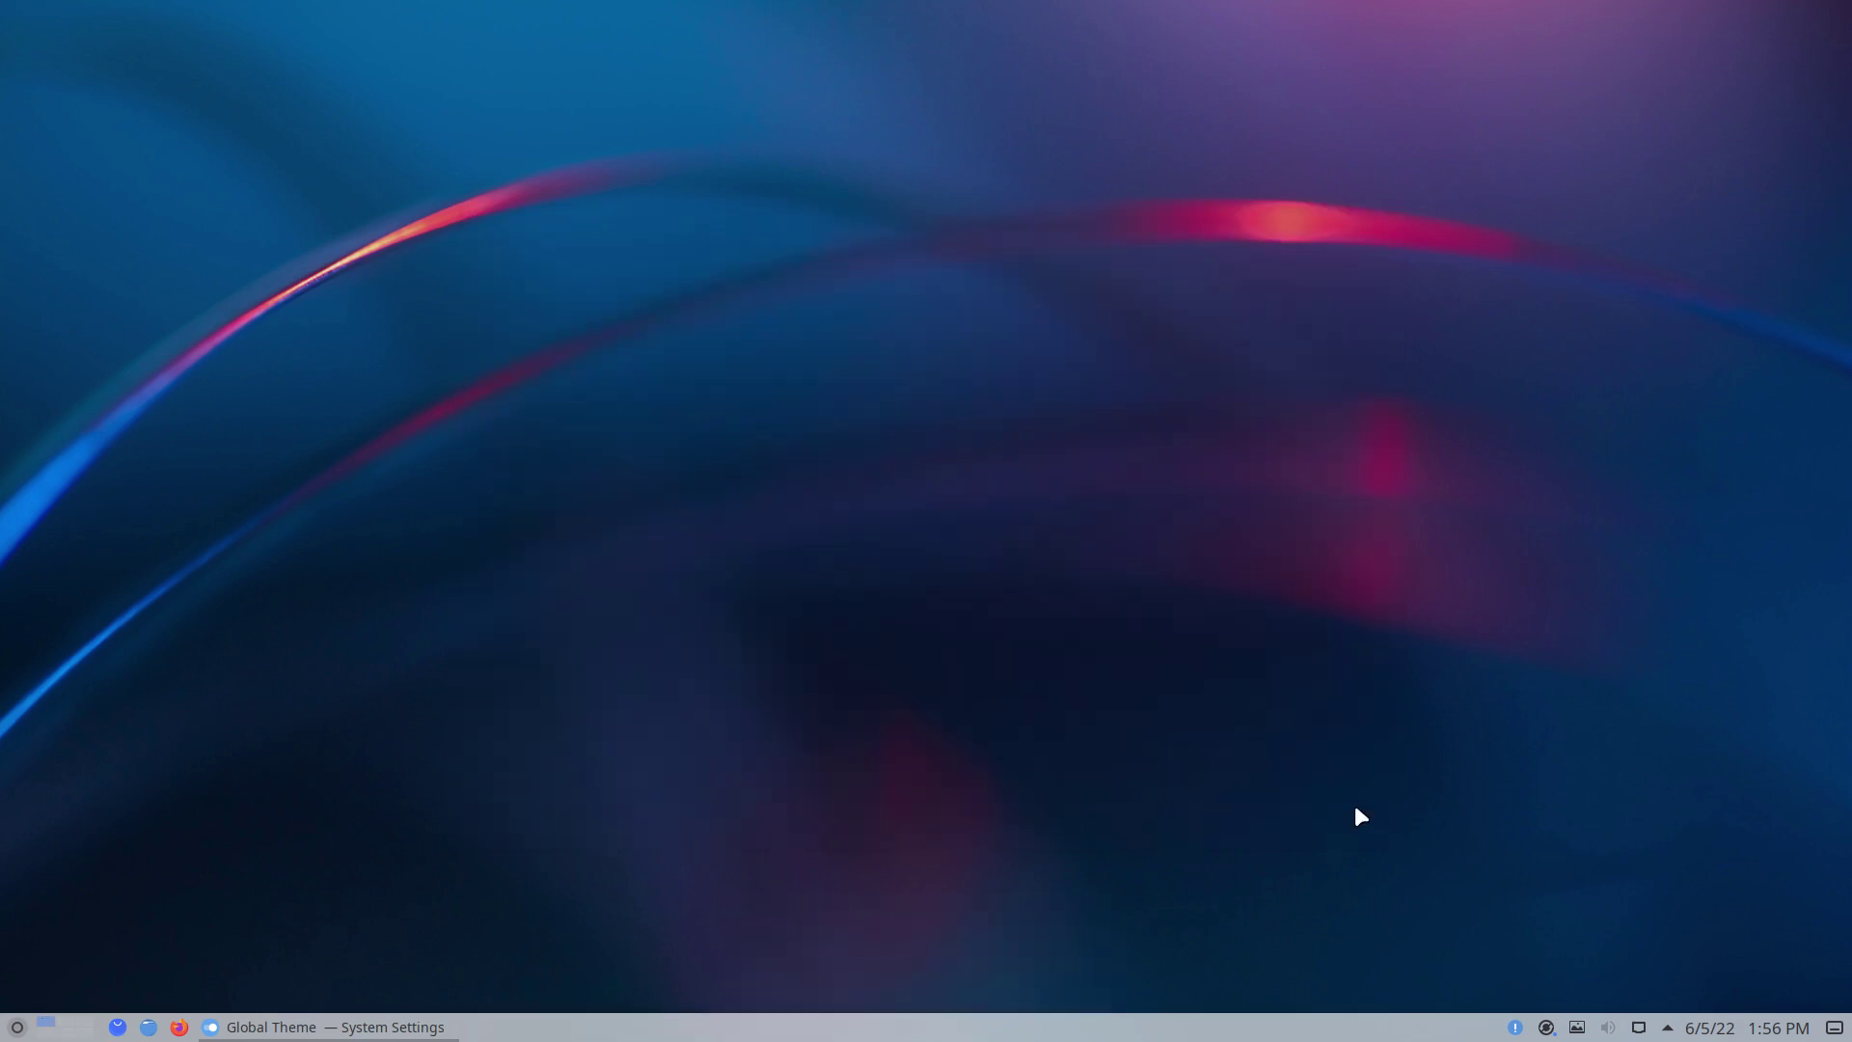
# Show Variety's thumbnail strip and disable the /usr/share/backgrounds folder source in Preferences
pyautogui.click(1576, 1027)
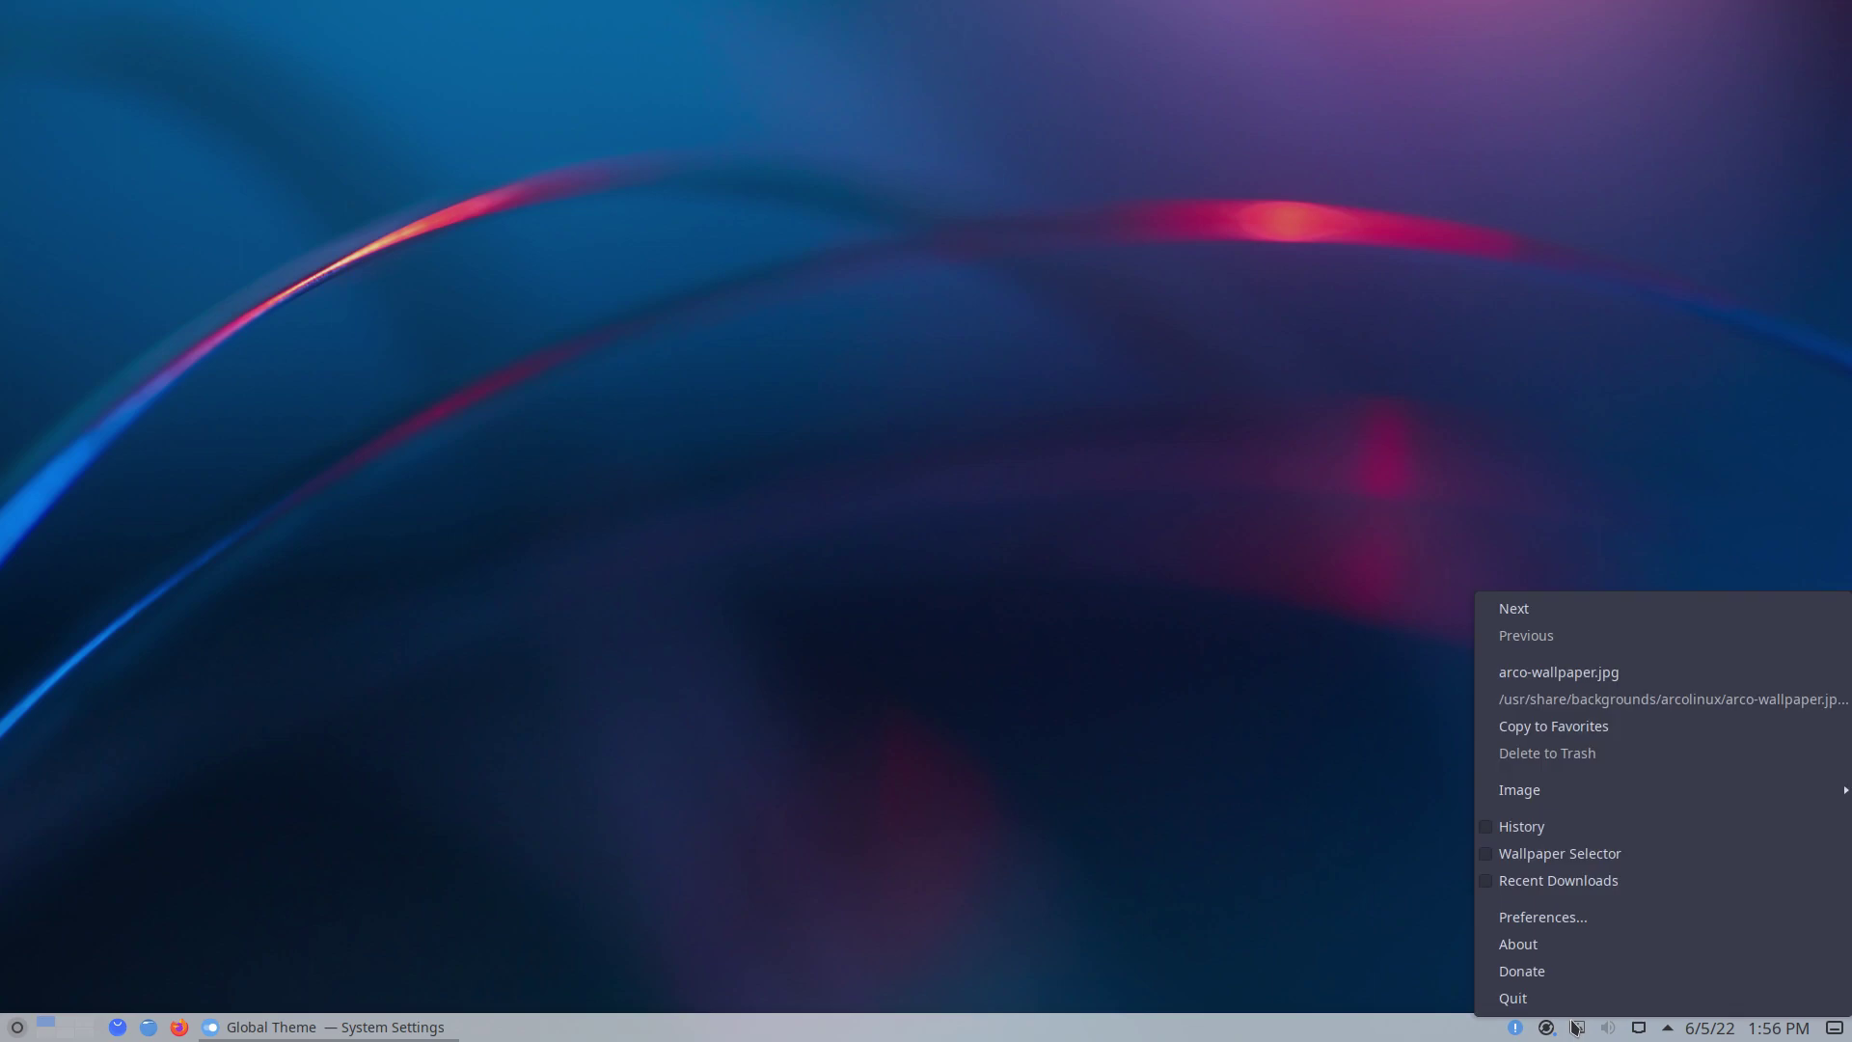
pyautogui.click(1530, 852)
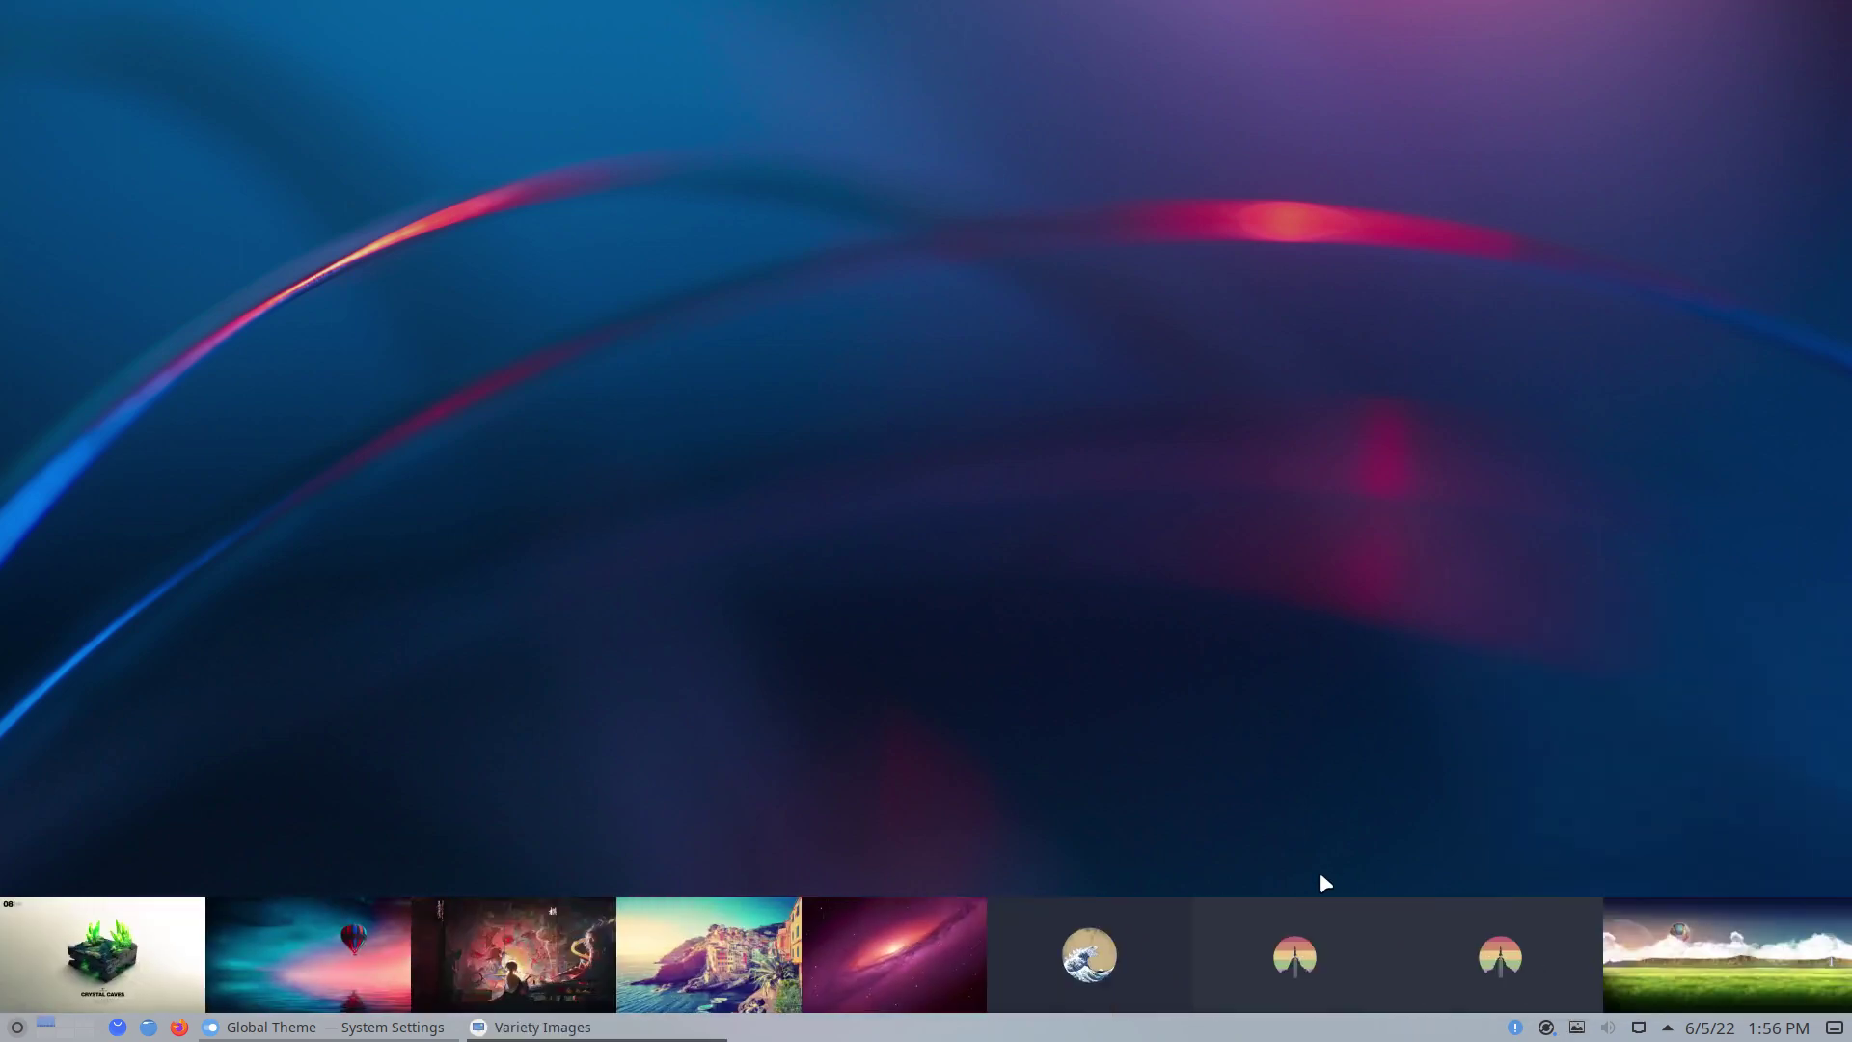
pyautogui.click(1575, 1026)
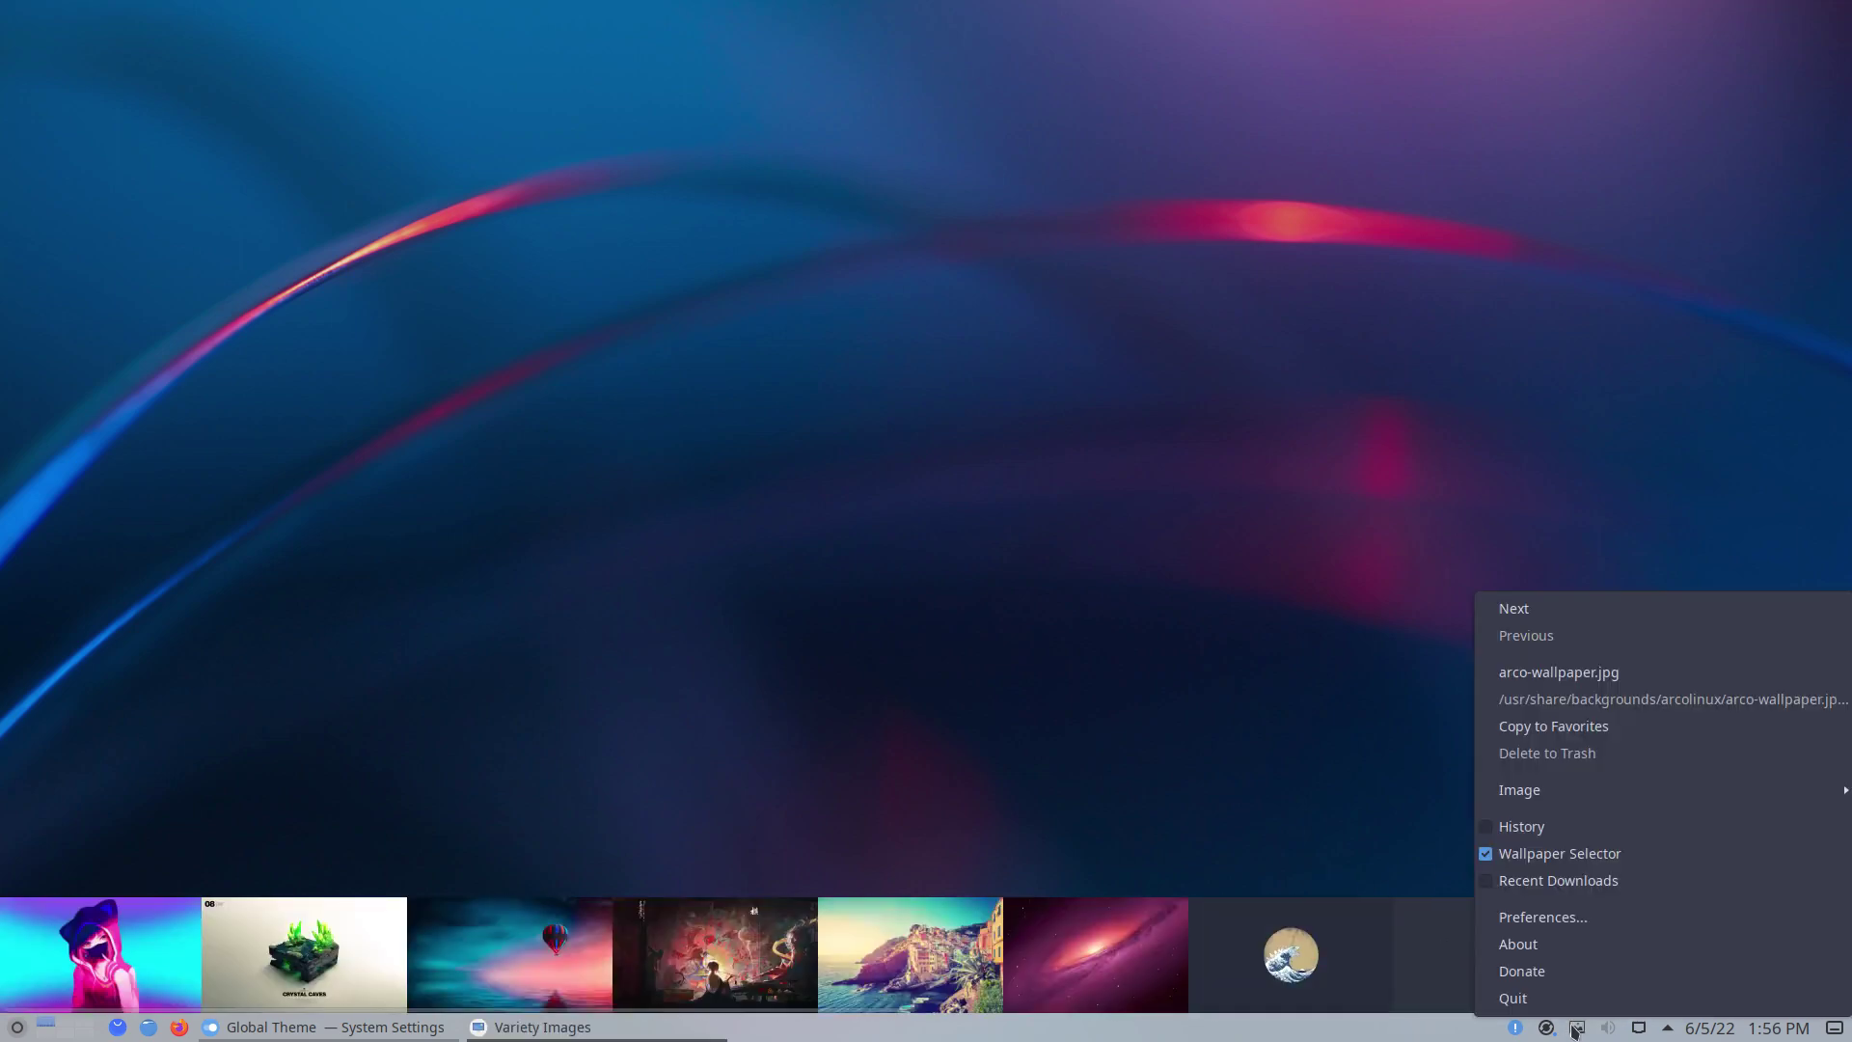
pyautogui.click(1587, 918)
pyautogui.click(540, 499)
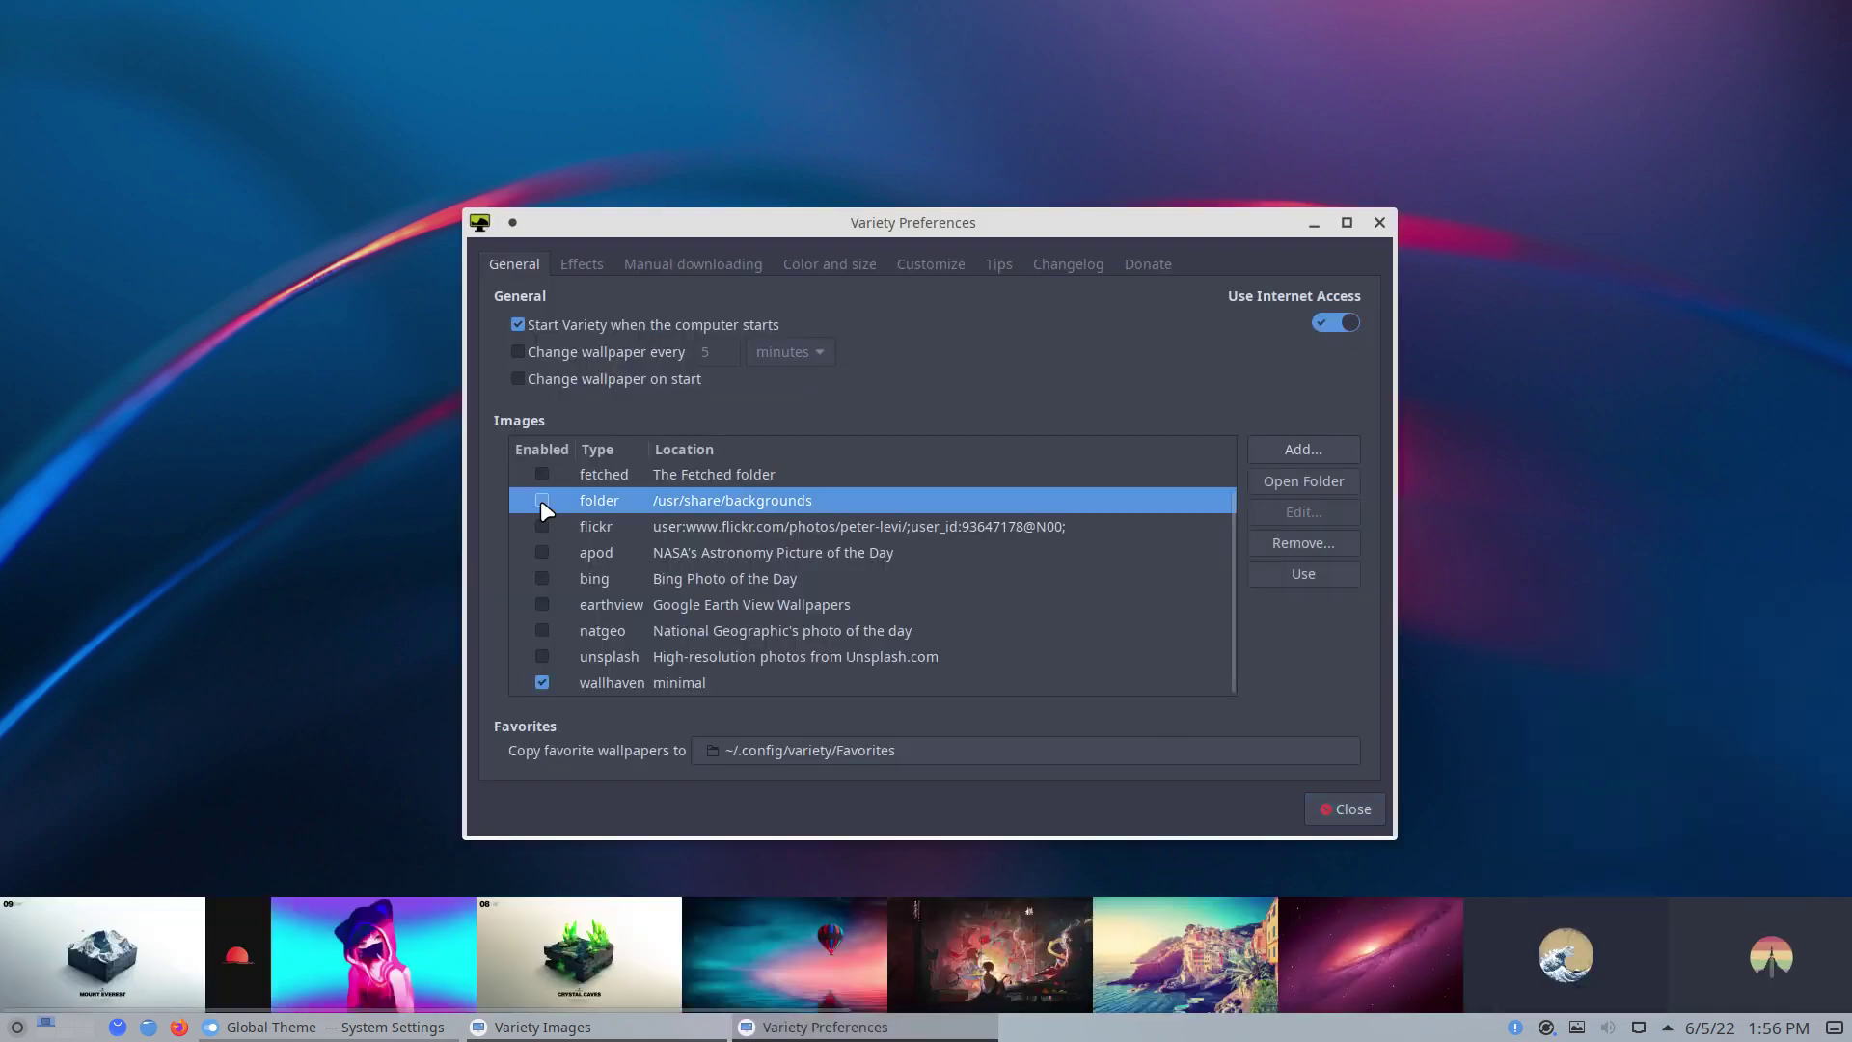
pyautogui.click(675, 684)
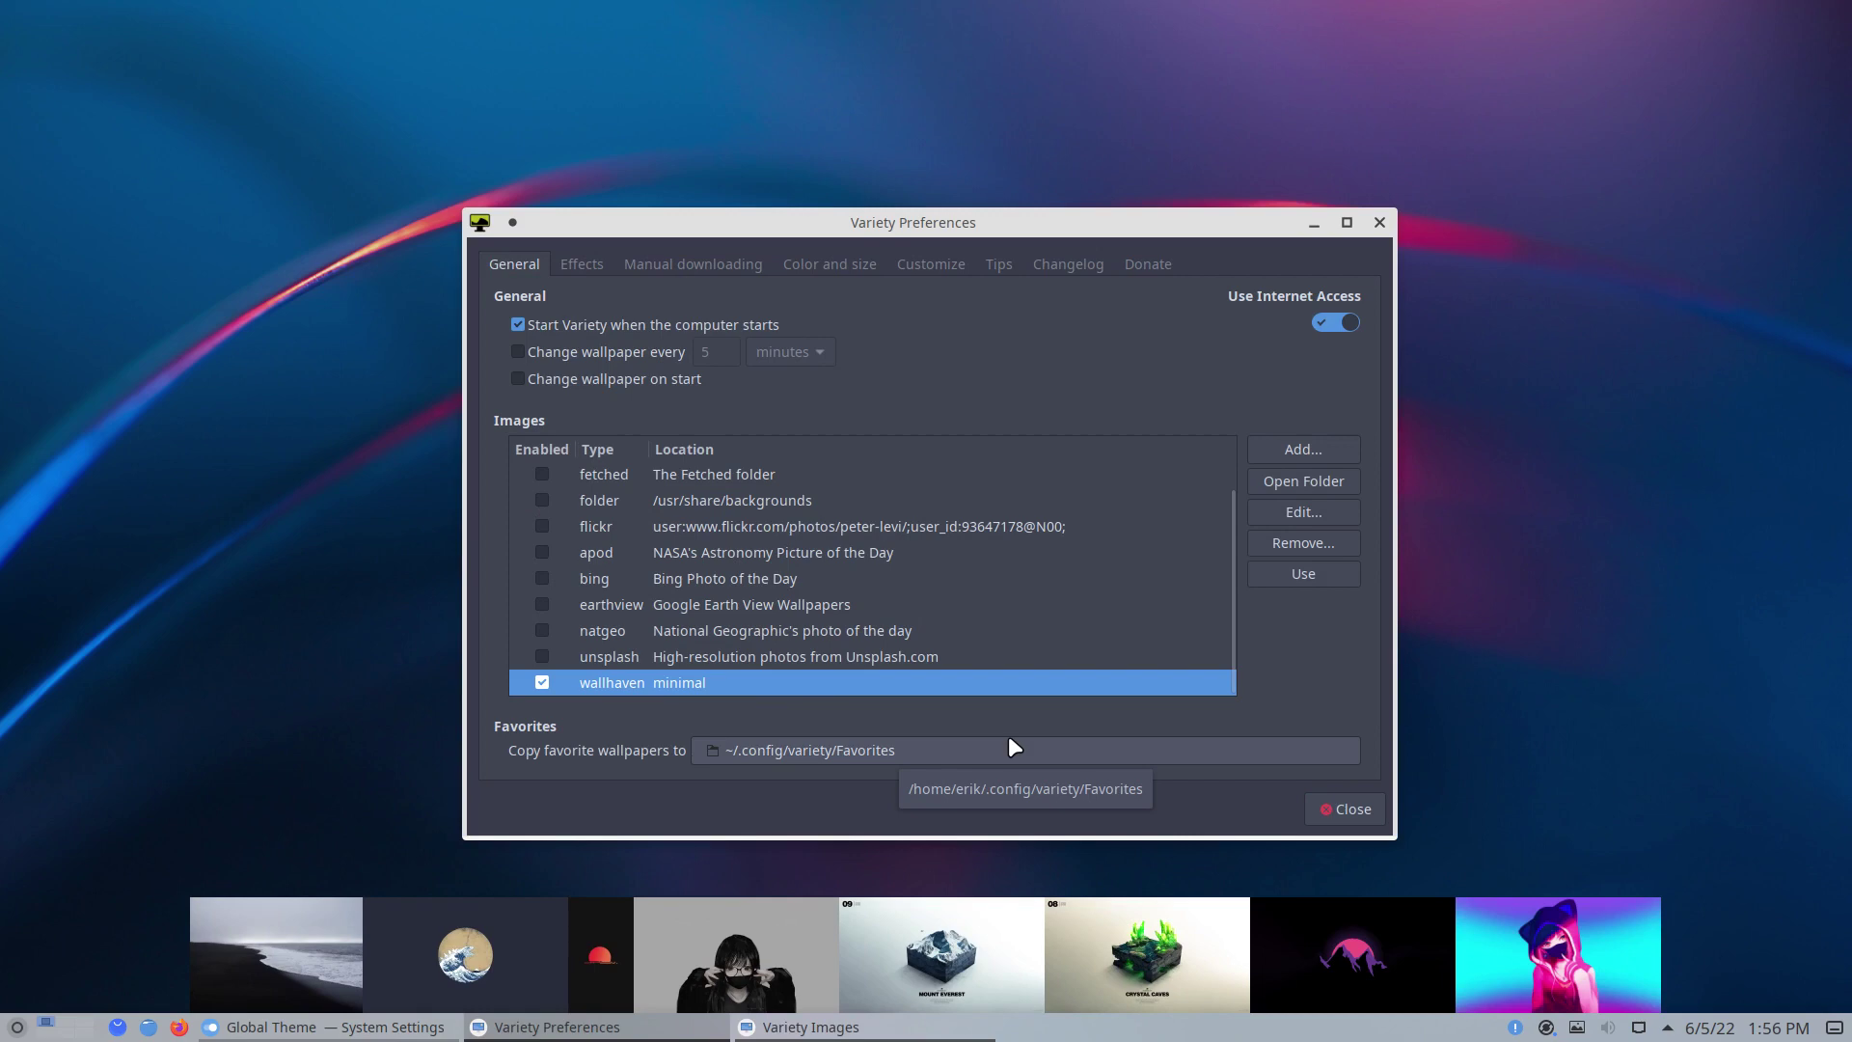
# Try the portrait and neon city thumbnails, settling on the blue Fibonacci spiral wallpaper
pyautogui.click(865, 953)
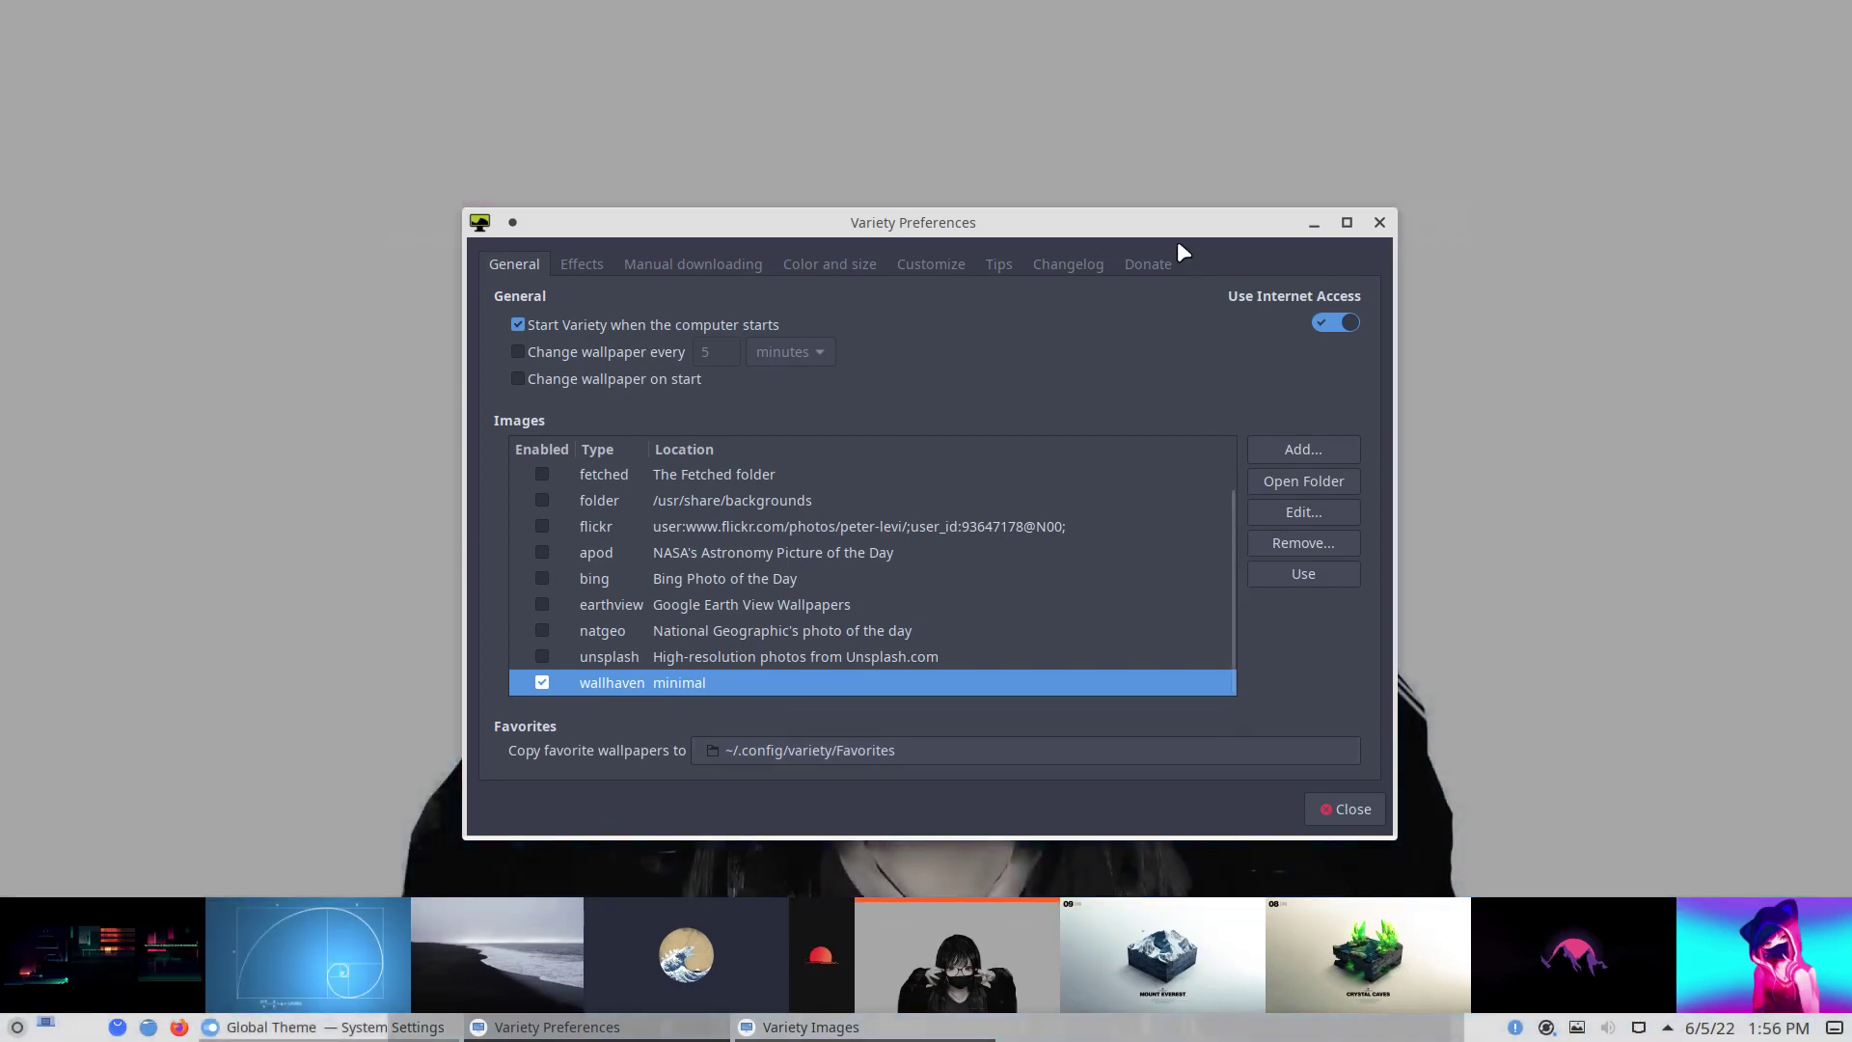
pyautogui.moveTo(1178, 228); pyautogui.dragTo(1141, 194)
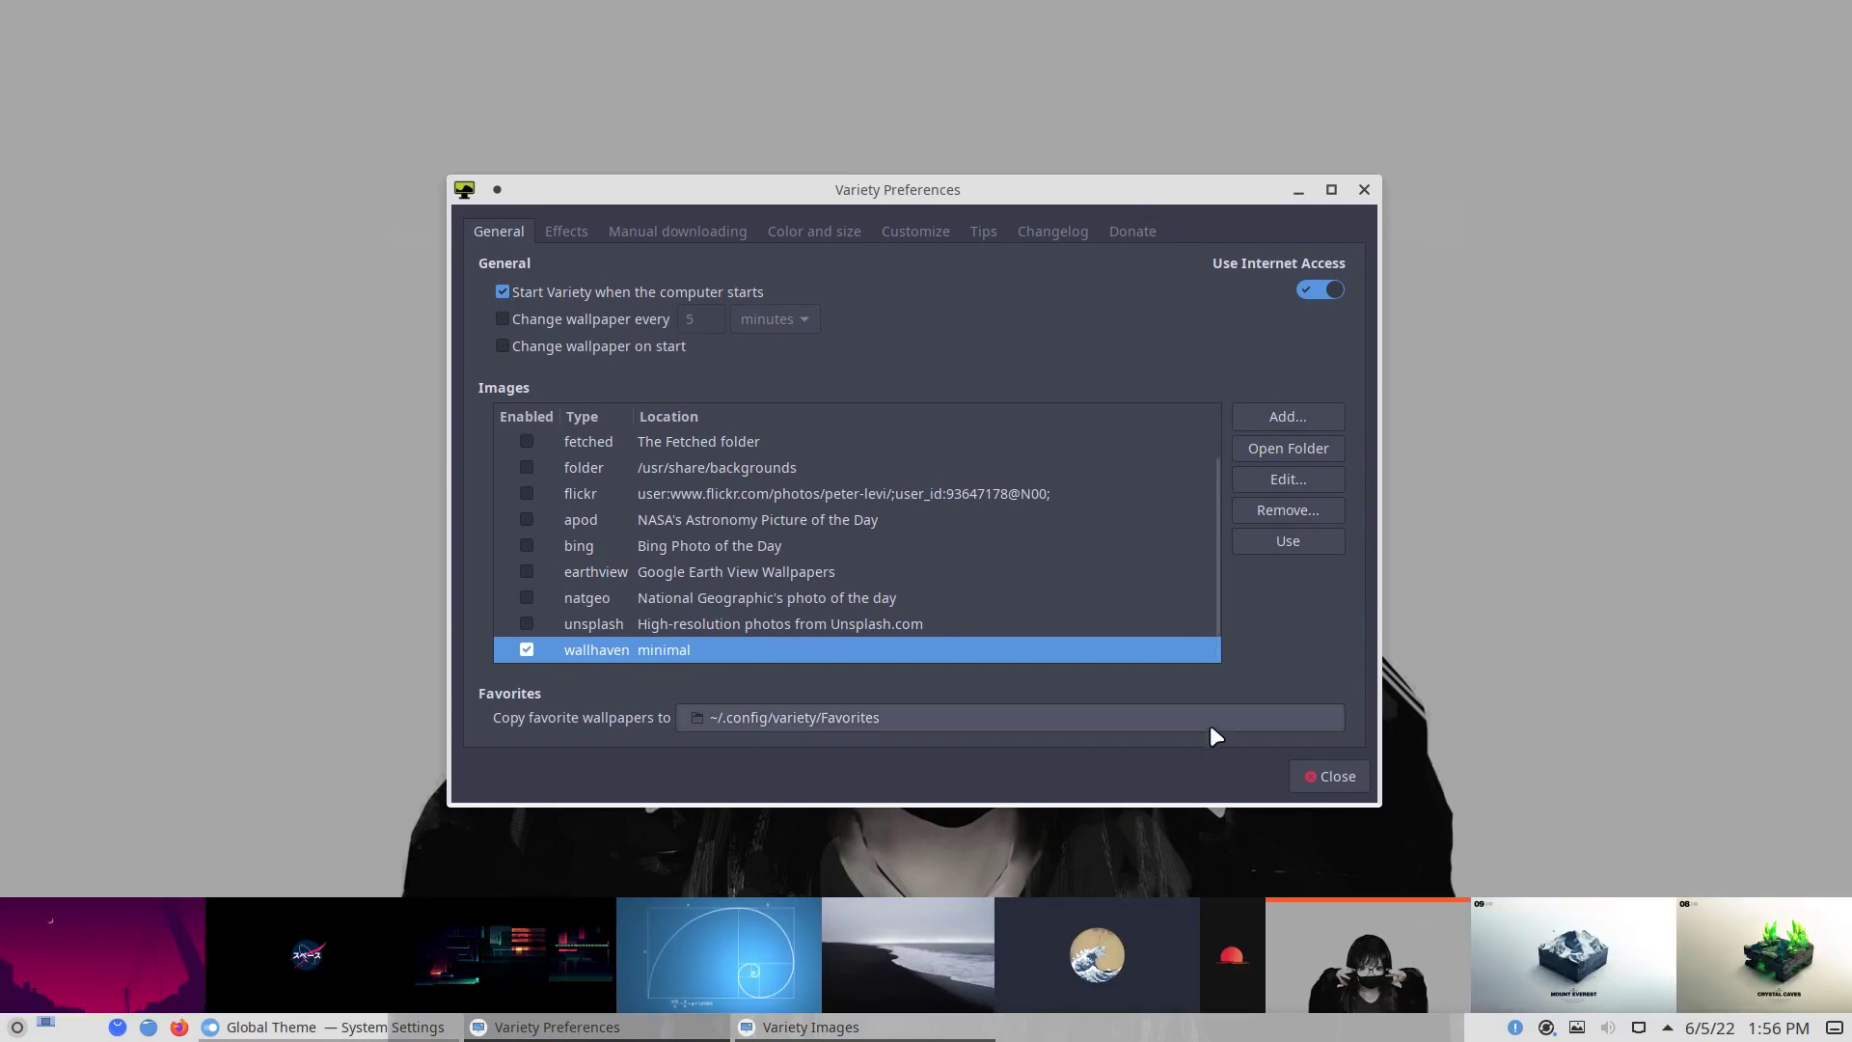
pyautogui.moveTo(718, 1008)
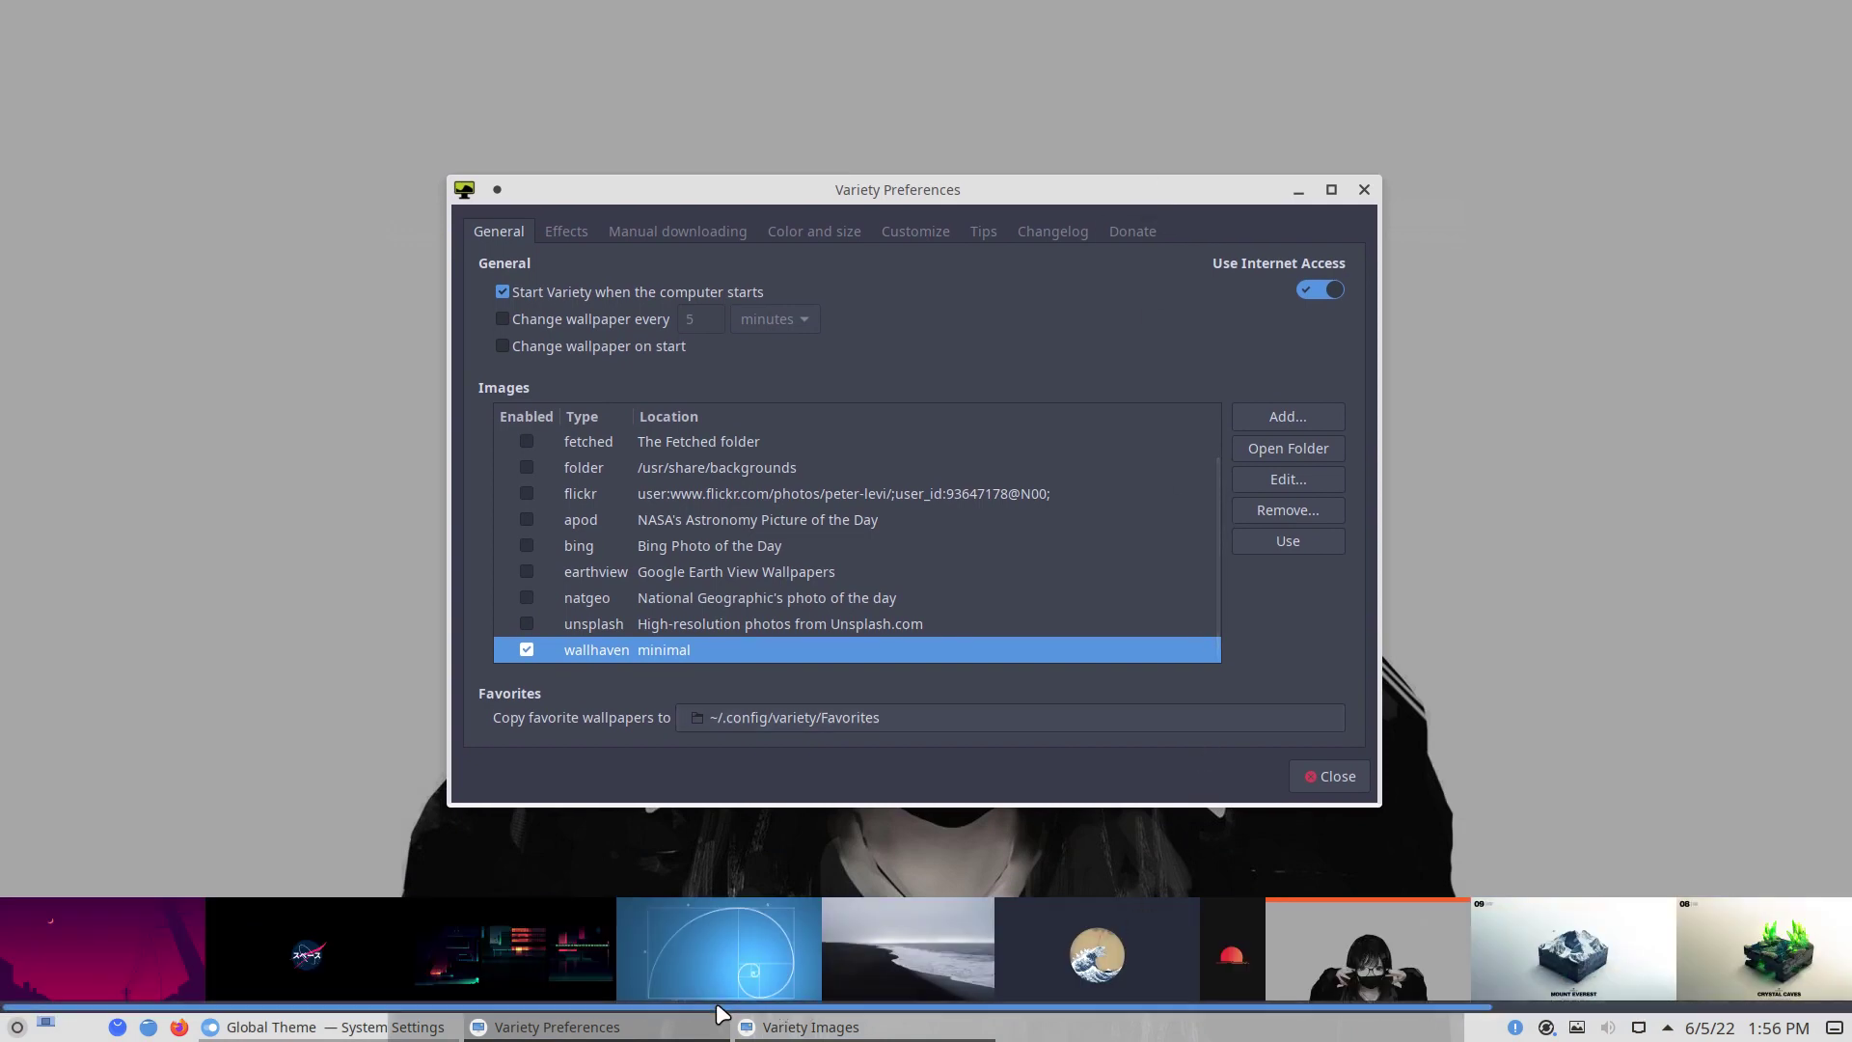
pyautogui.scroll(1, 714, 964)
pyautogui.click(713, 964)
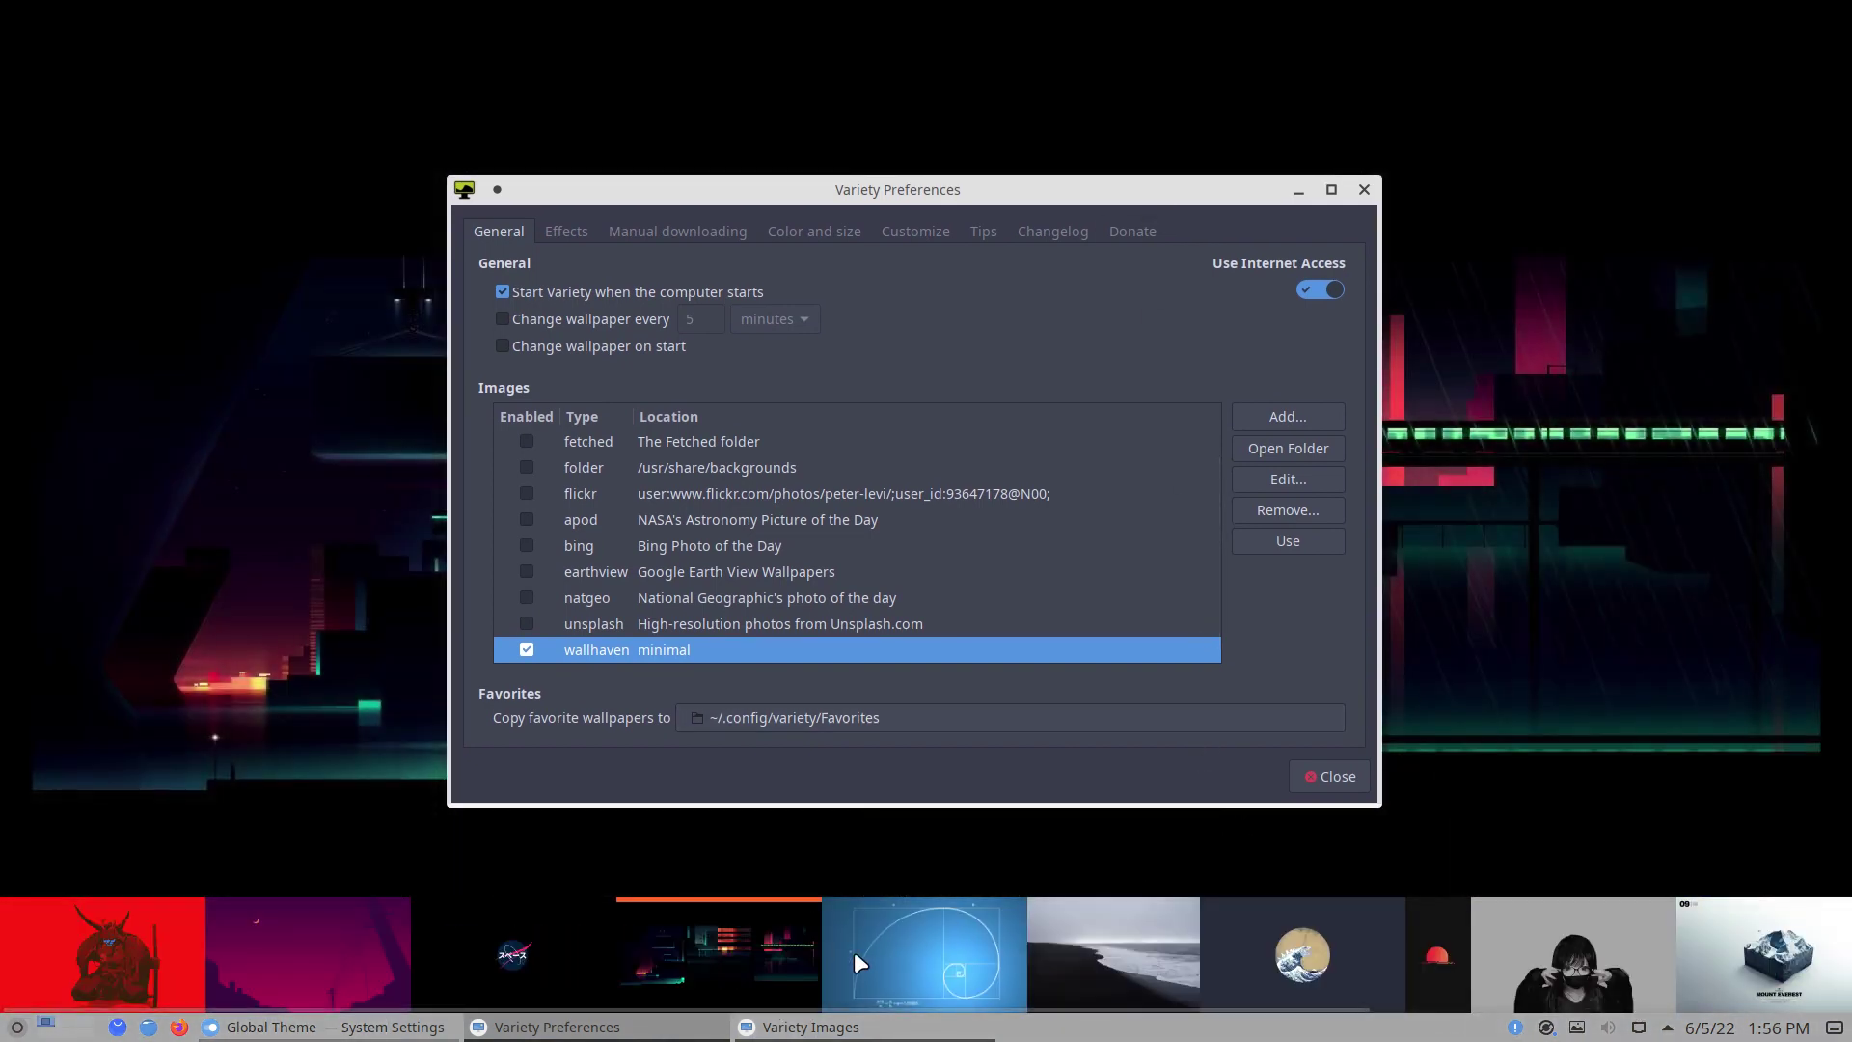
pyautogui.click(854, 955)
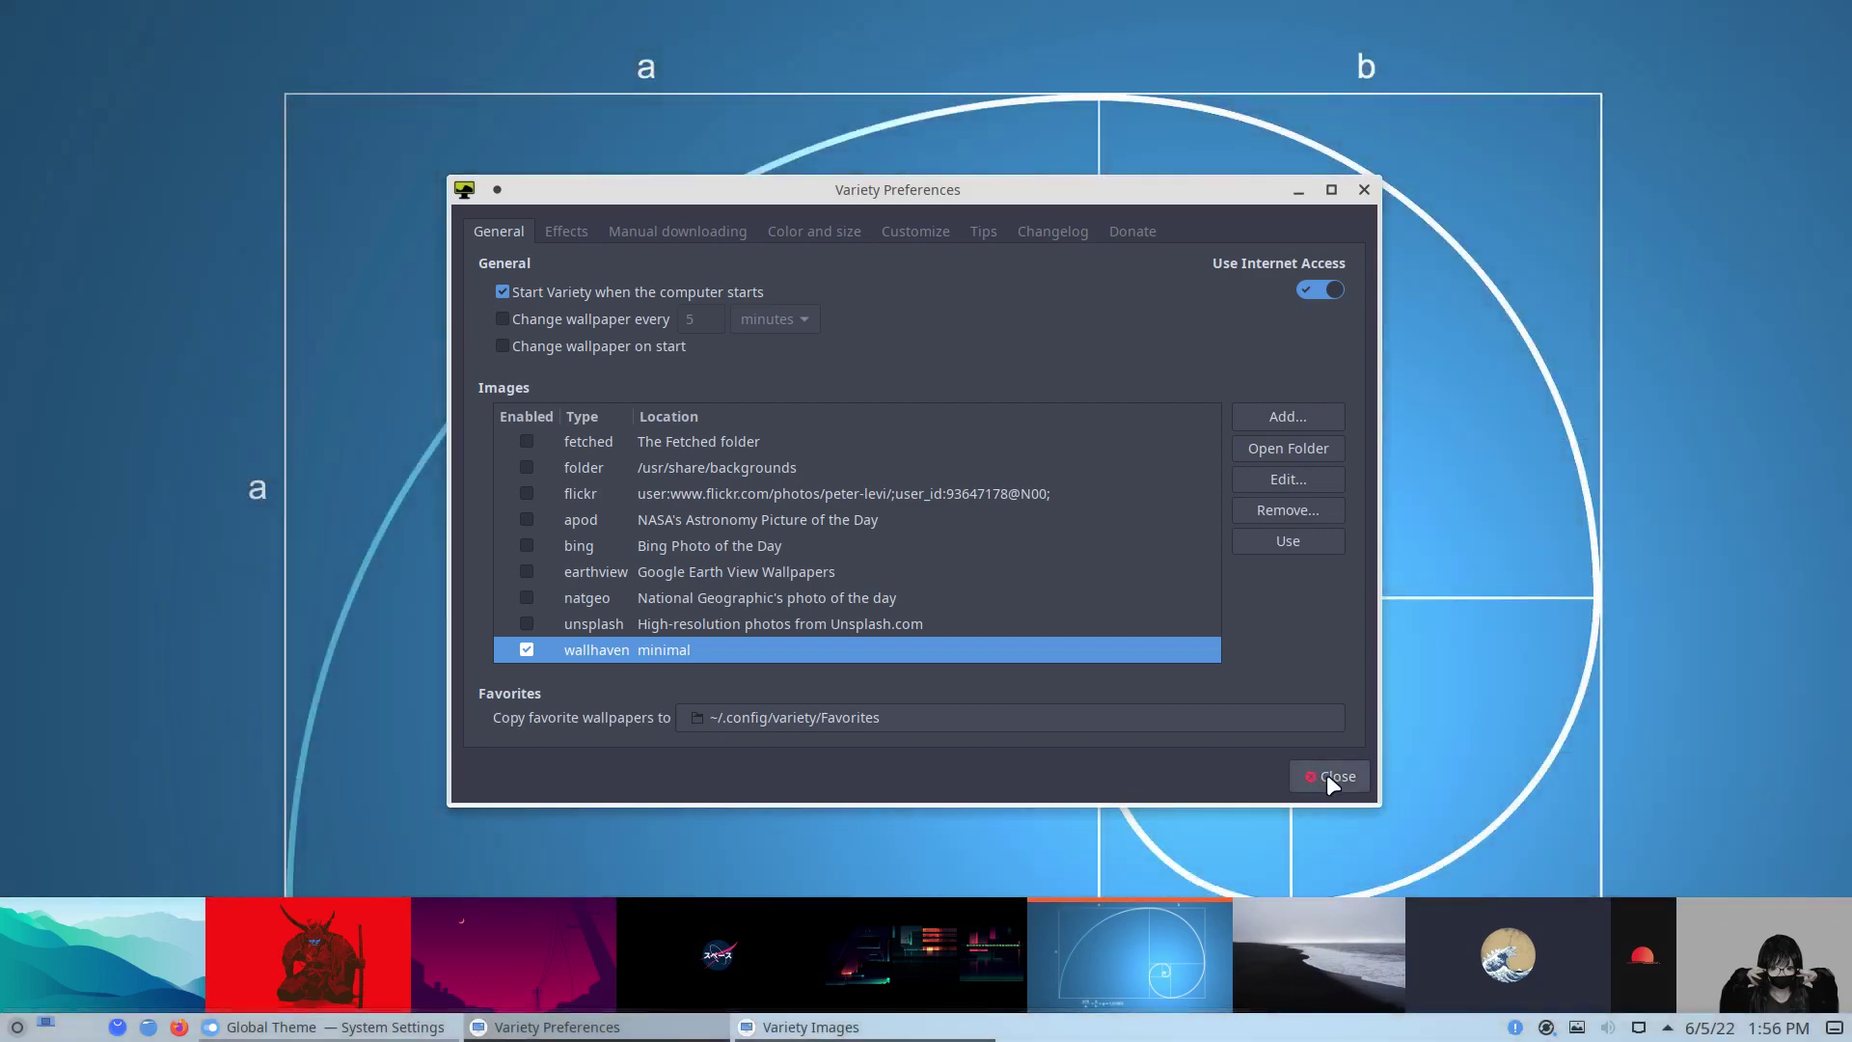
# Close Variety's preferences and the wallpaper thumbnail strip
pyautogui.click(1329, 775)
pyautogui.scroll(1, 1276, 929)
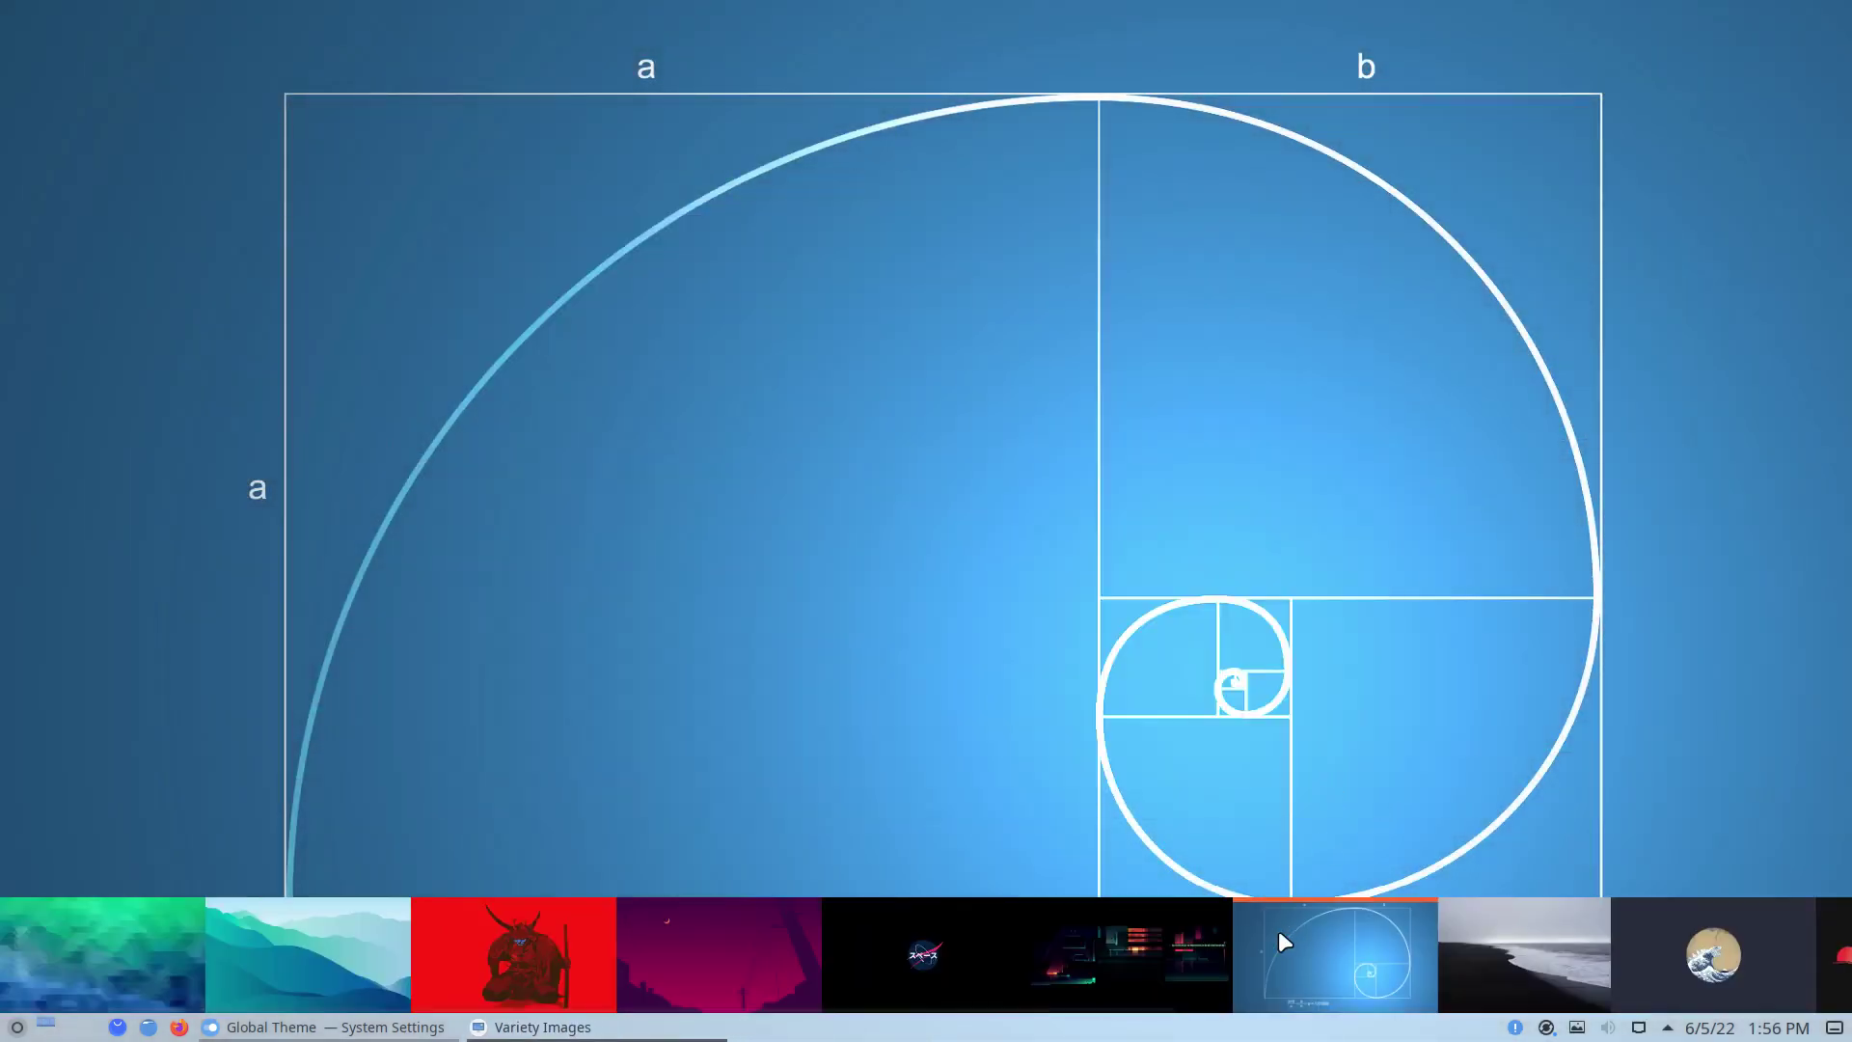
pyautogui.rightClick(1282, 943)
pyautogui.click(1351, 935)
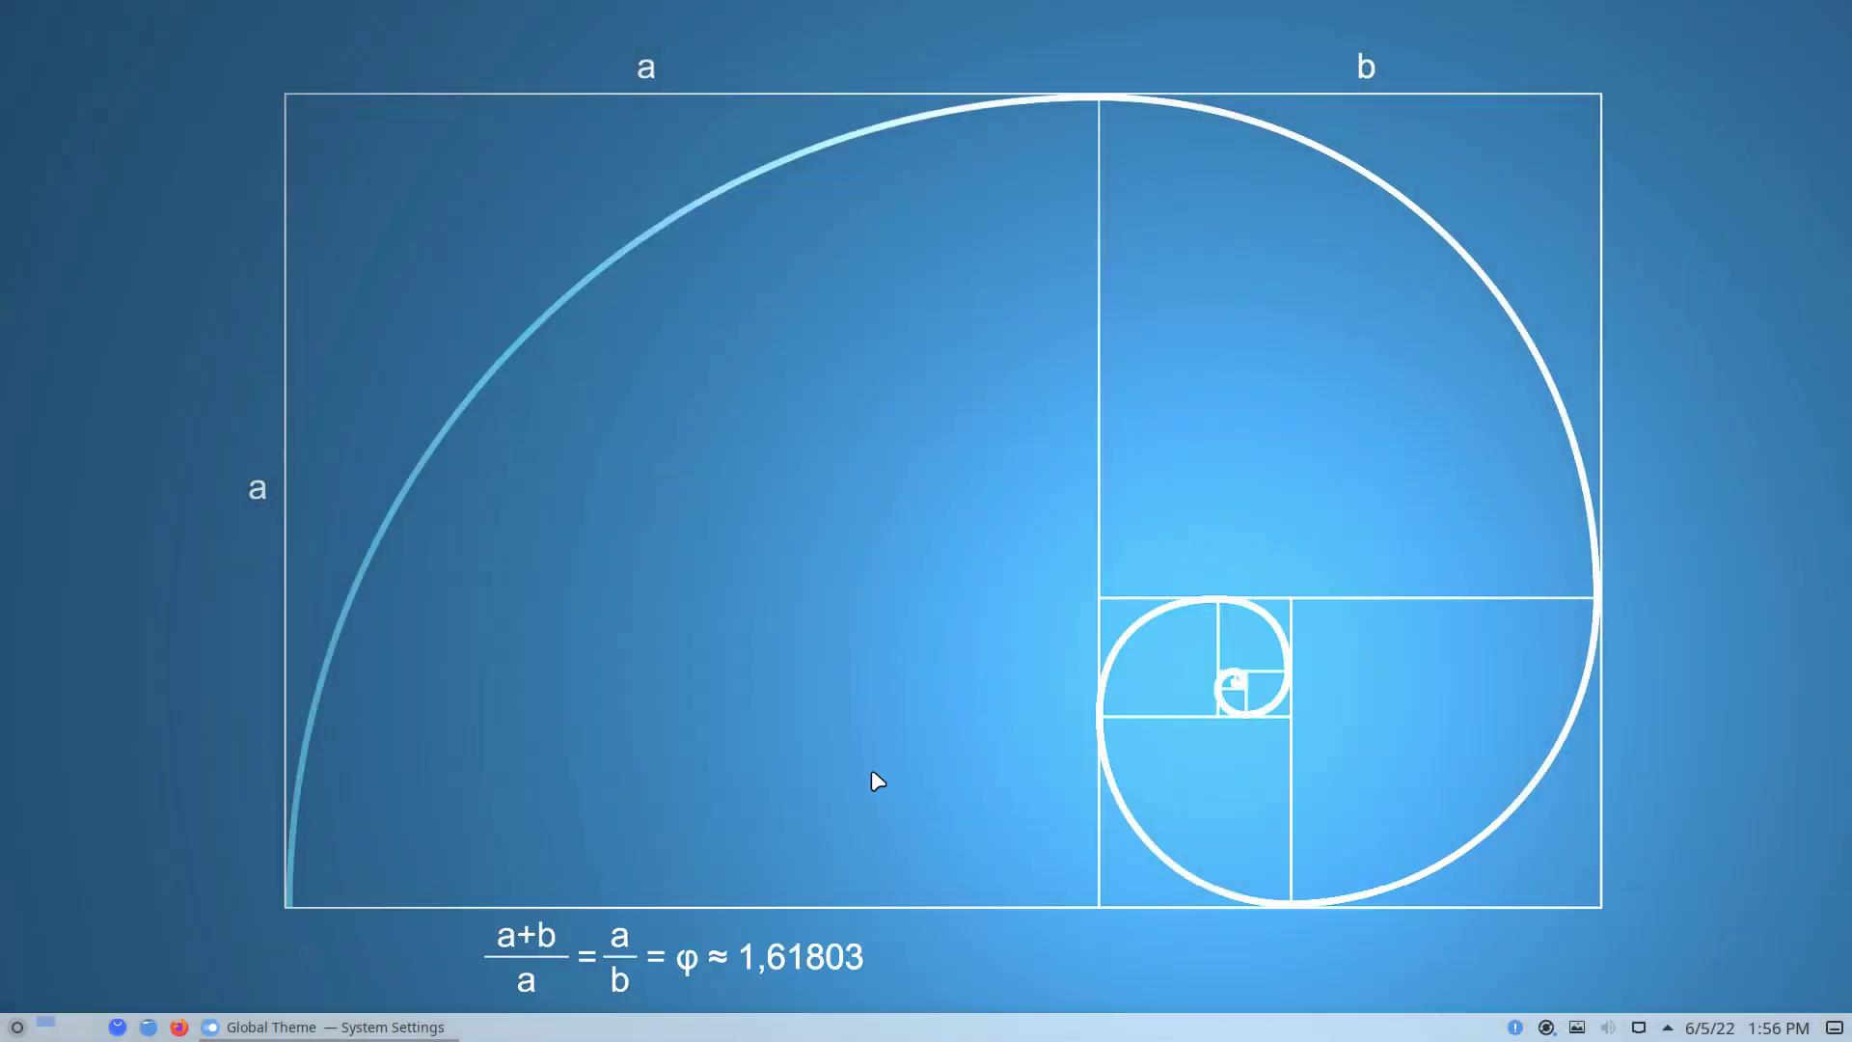
# Browse the application launcher's submenus, then raise System Settings at the Global Theme page
pyautogui.click(16, 1027)
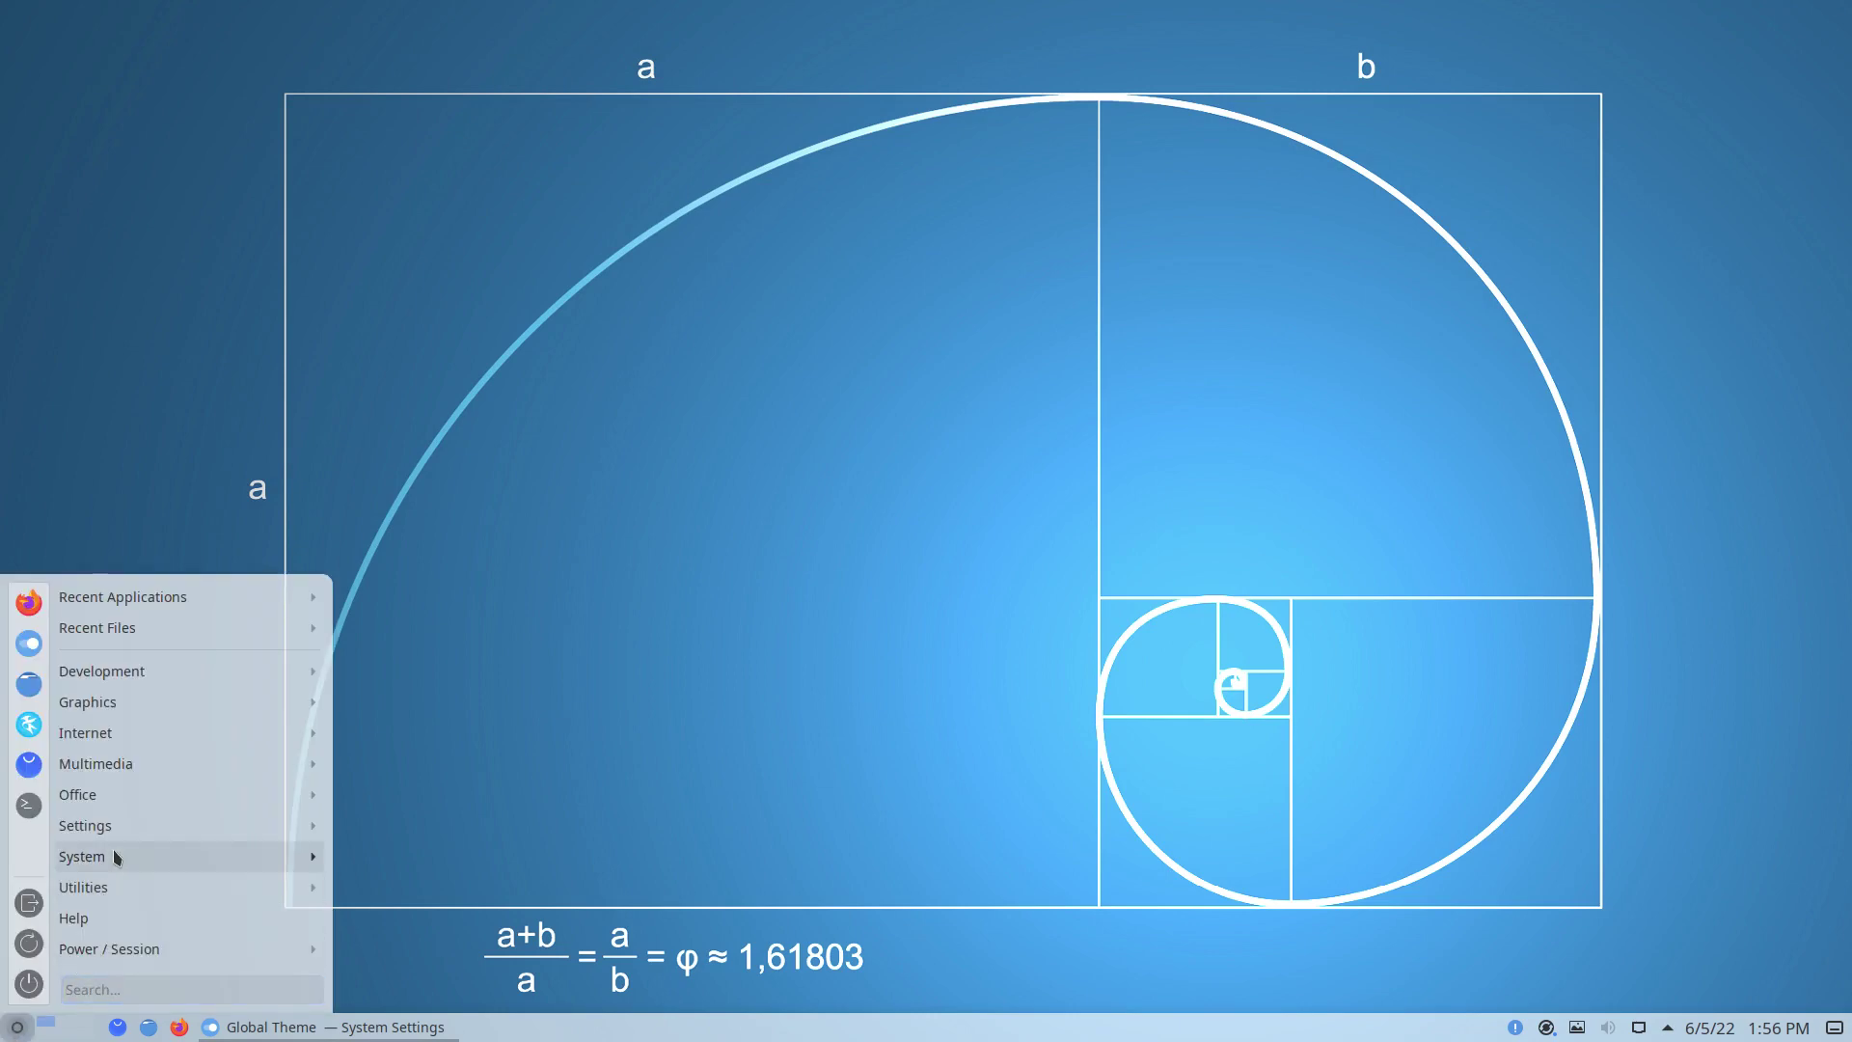
pyautogui.moveTo(228, 602)
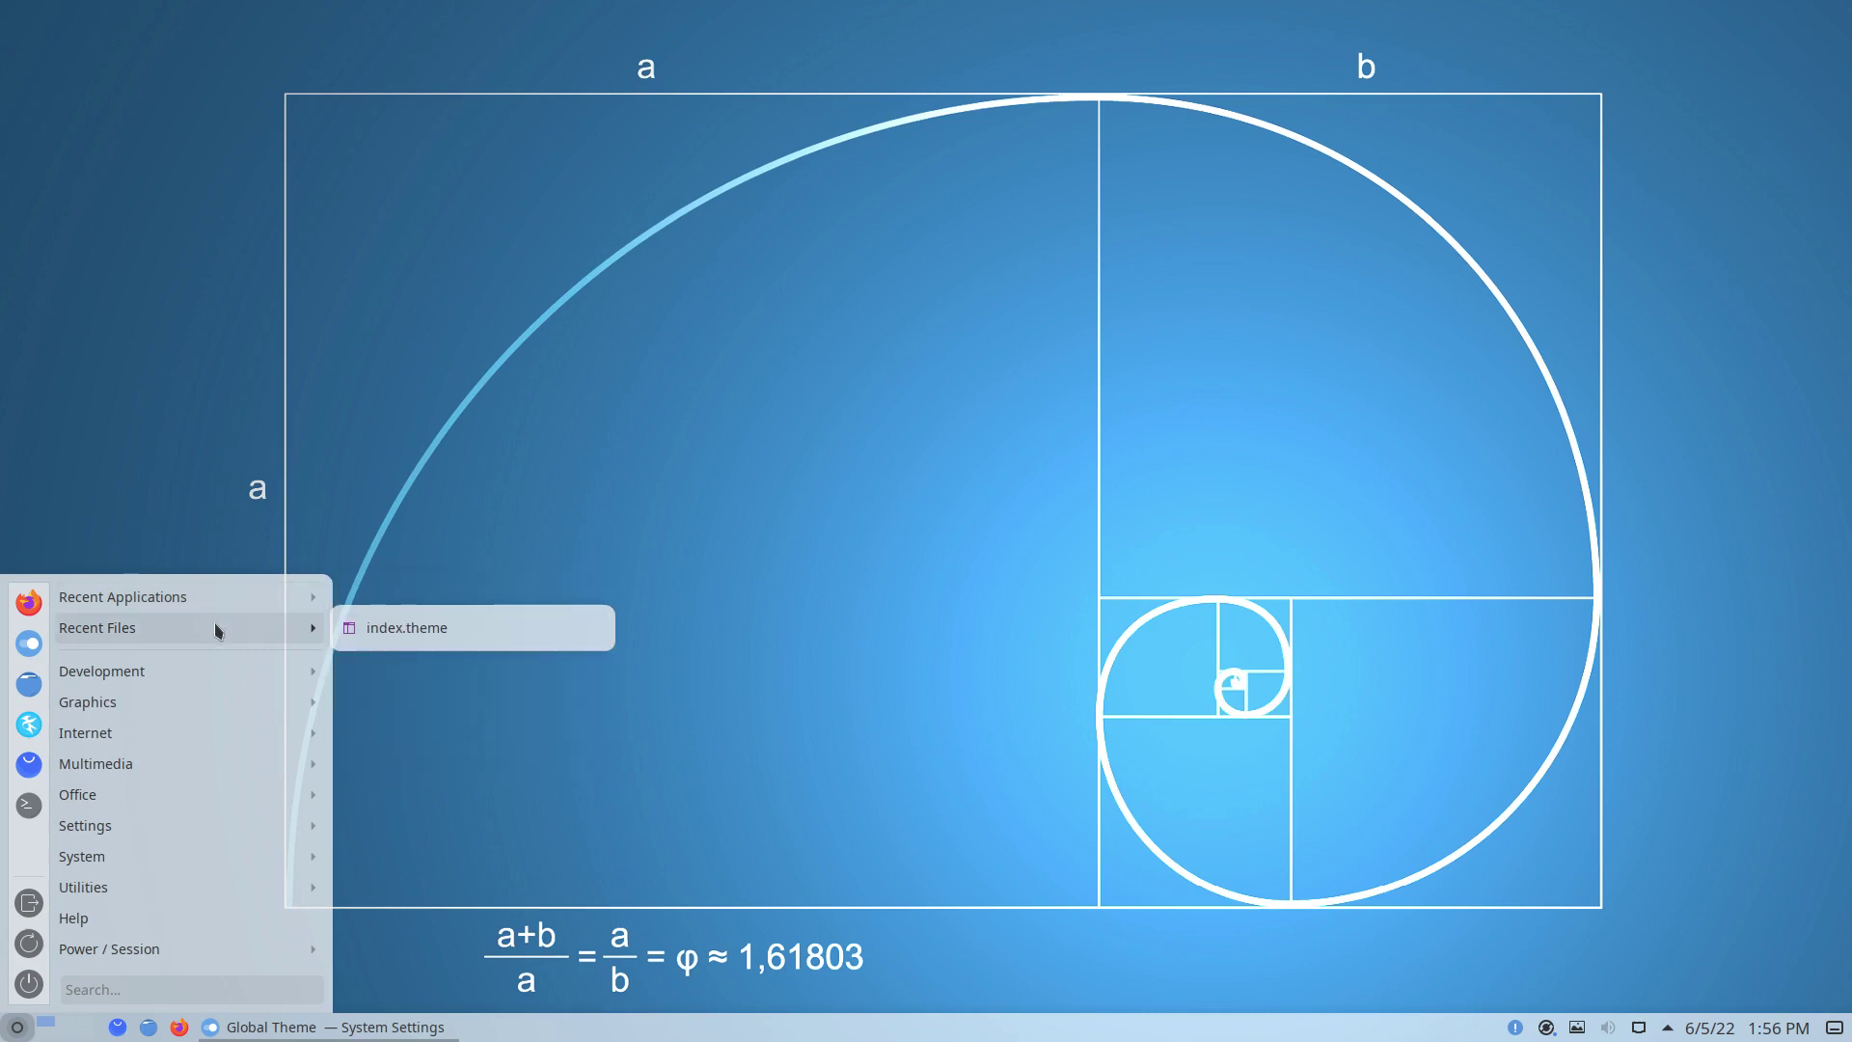
pyautogui.moveTo(247, 666)
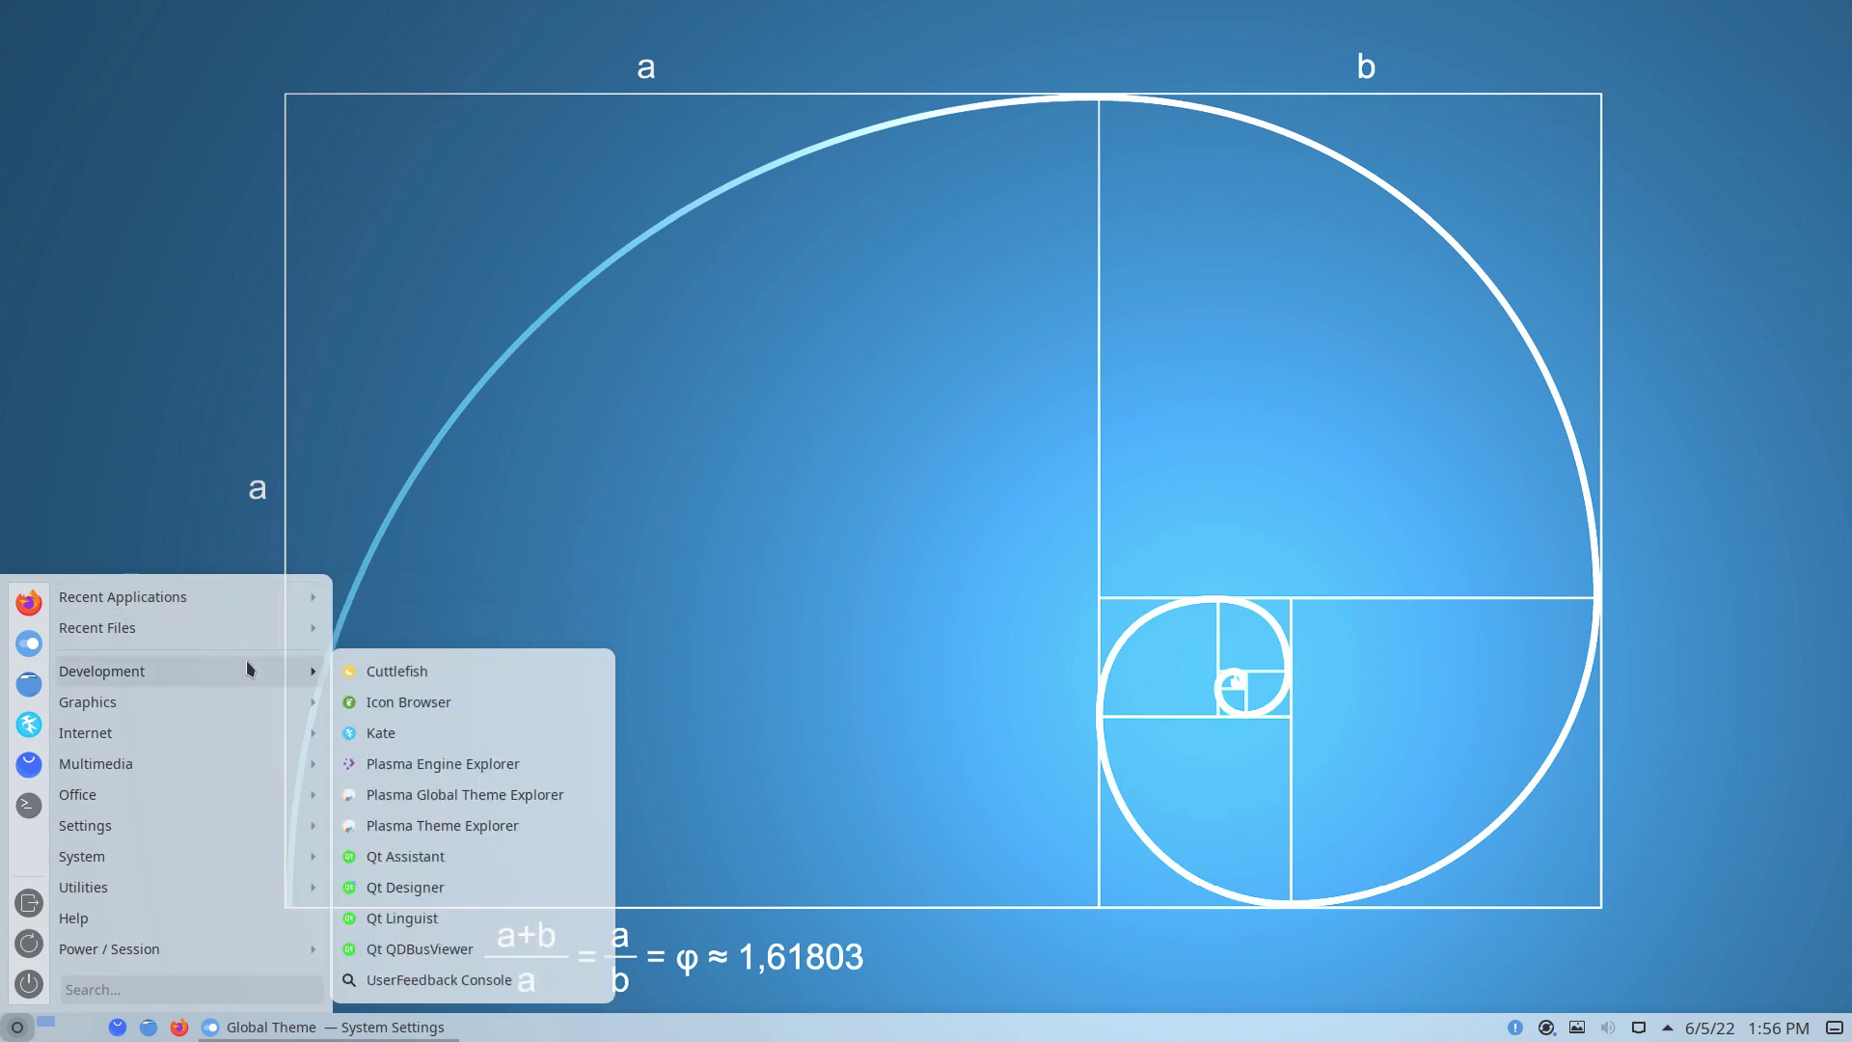
pyautogui.moveTo(259, 704)
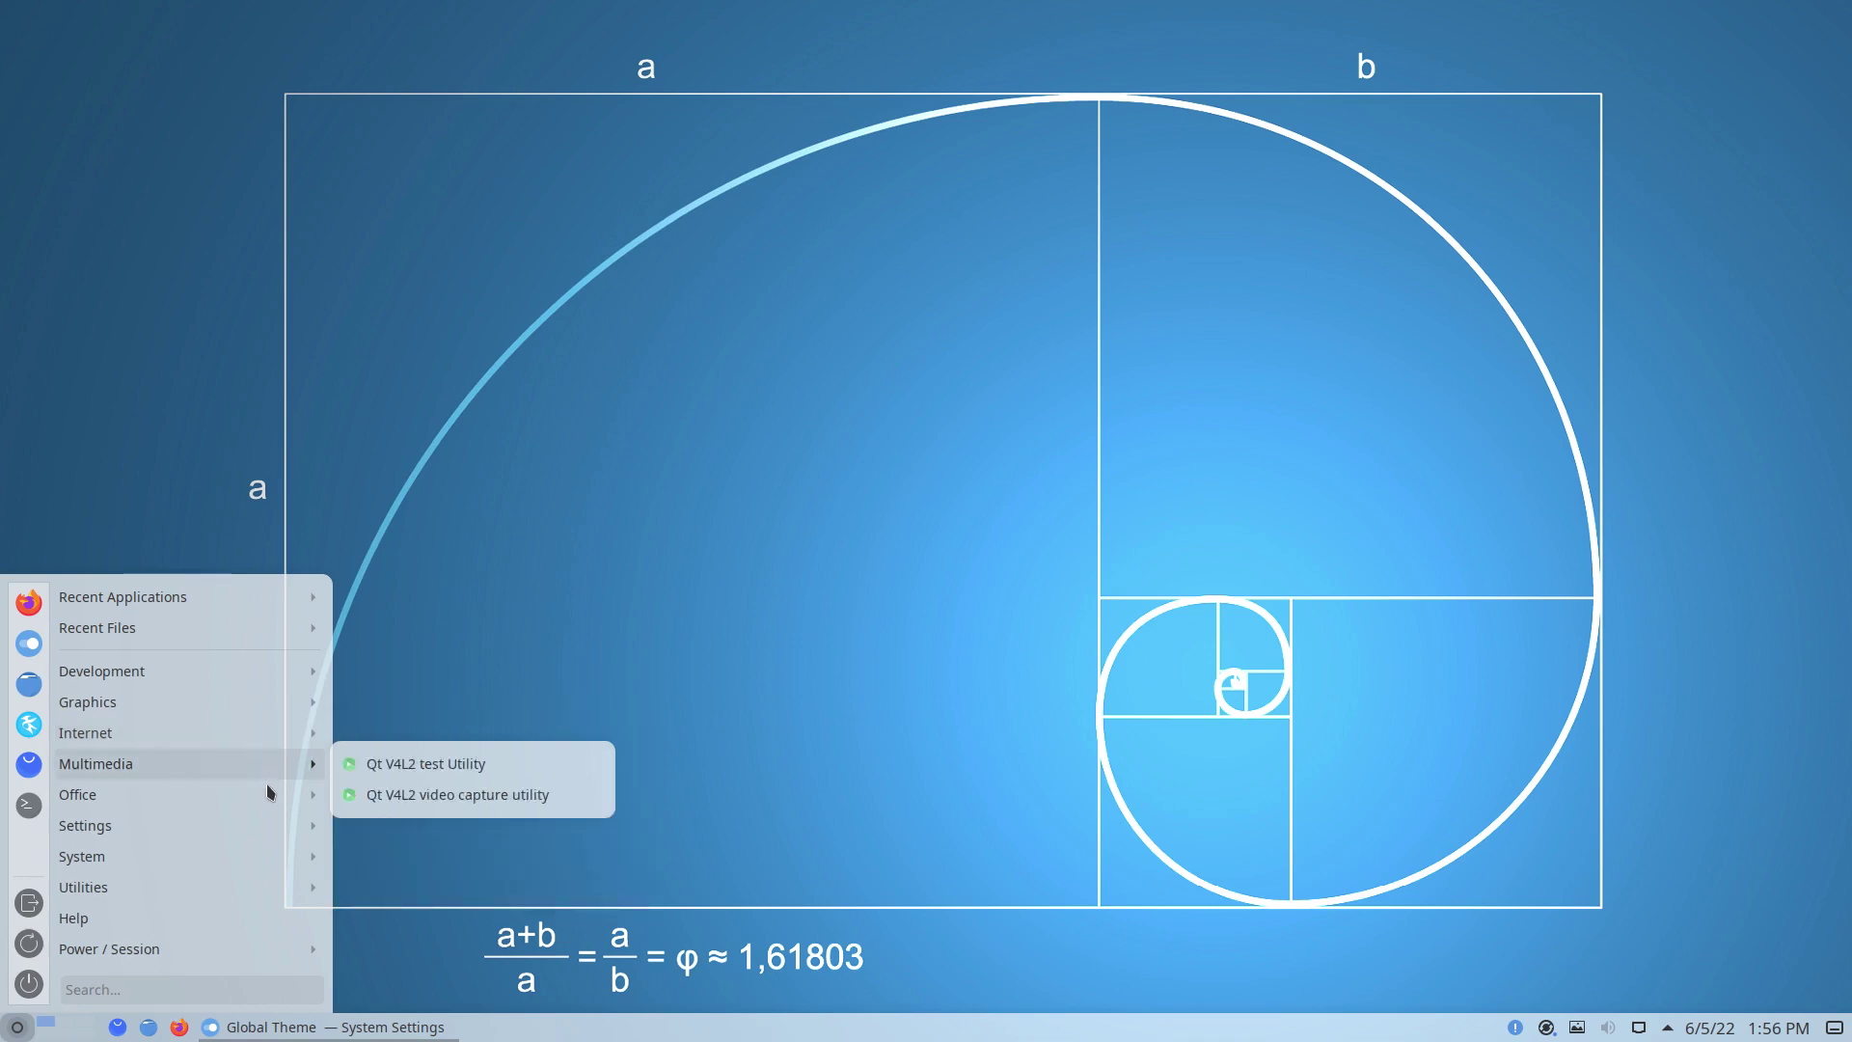
pyautogui.moveTo(269, 795)
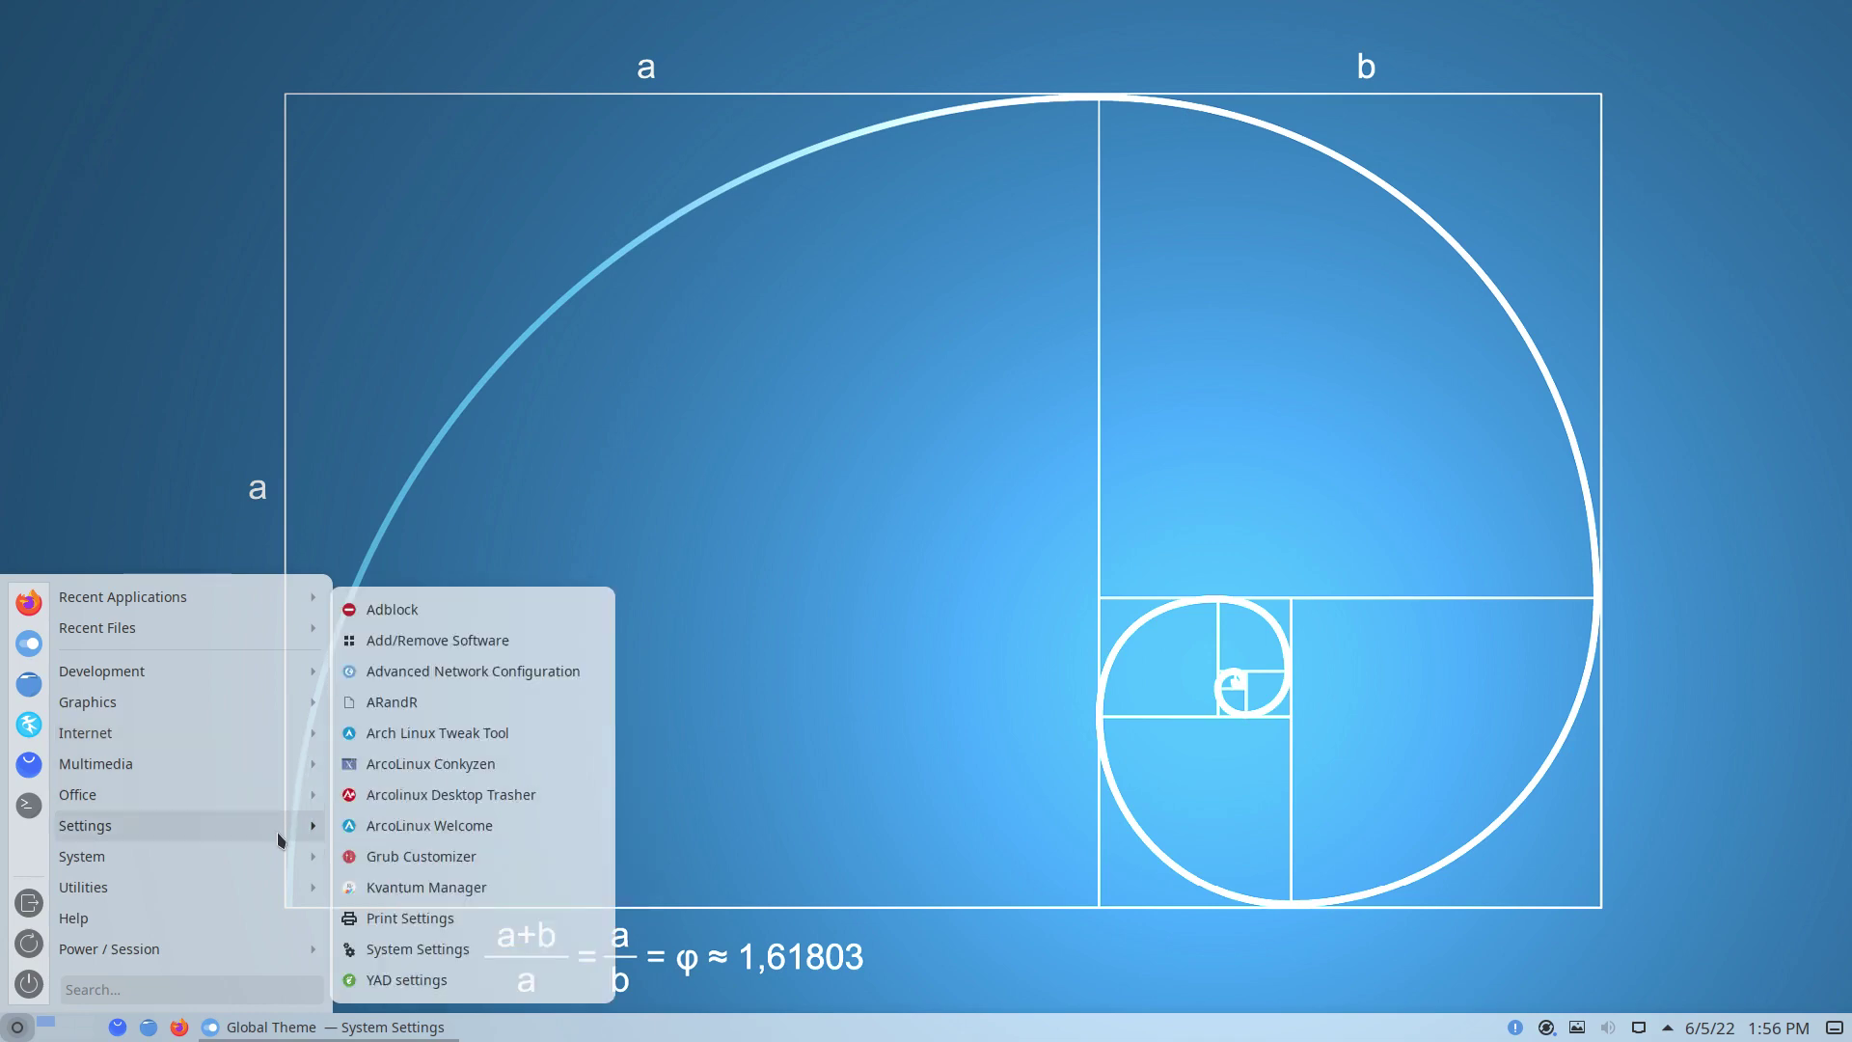
pyautogui.moveTo(277, 873)
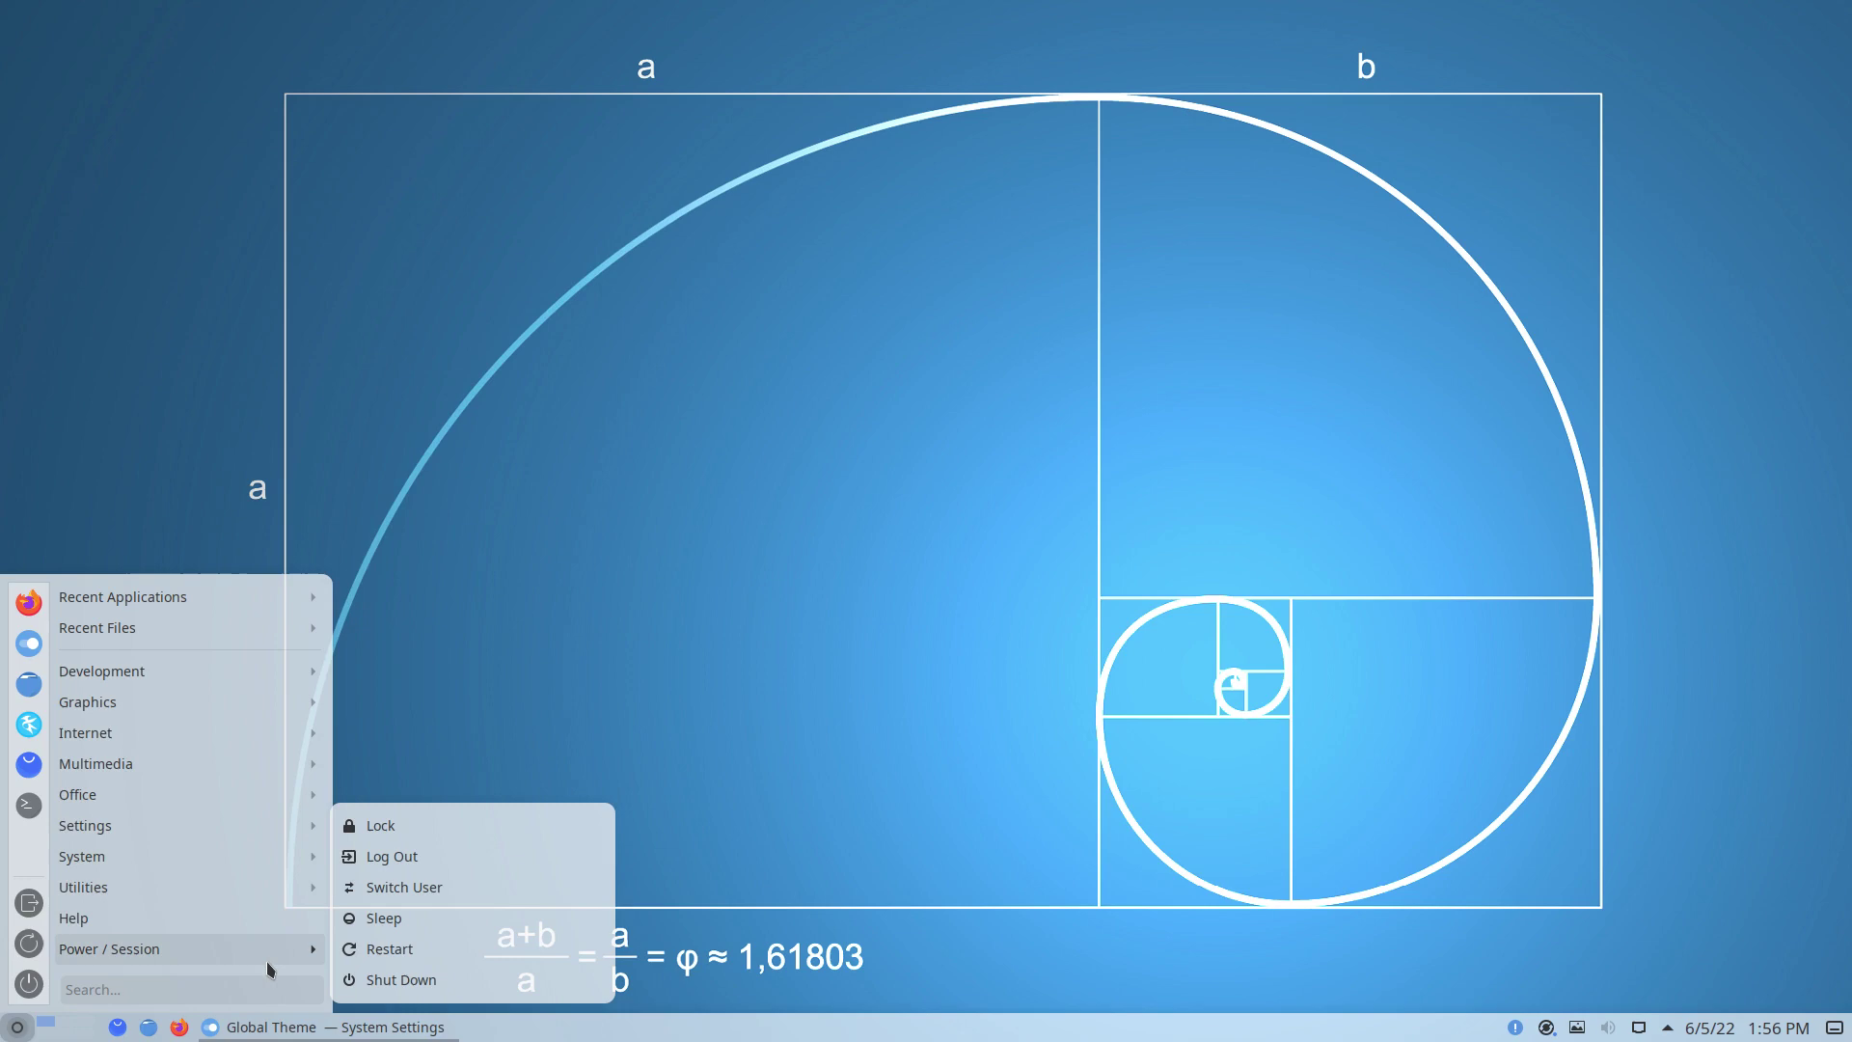
pyautogui.click(265, 1028)
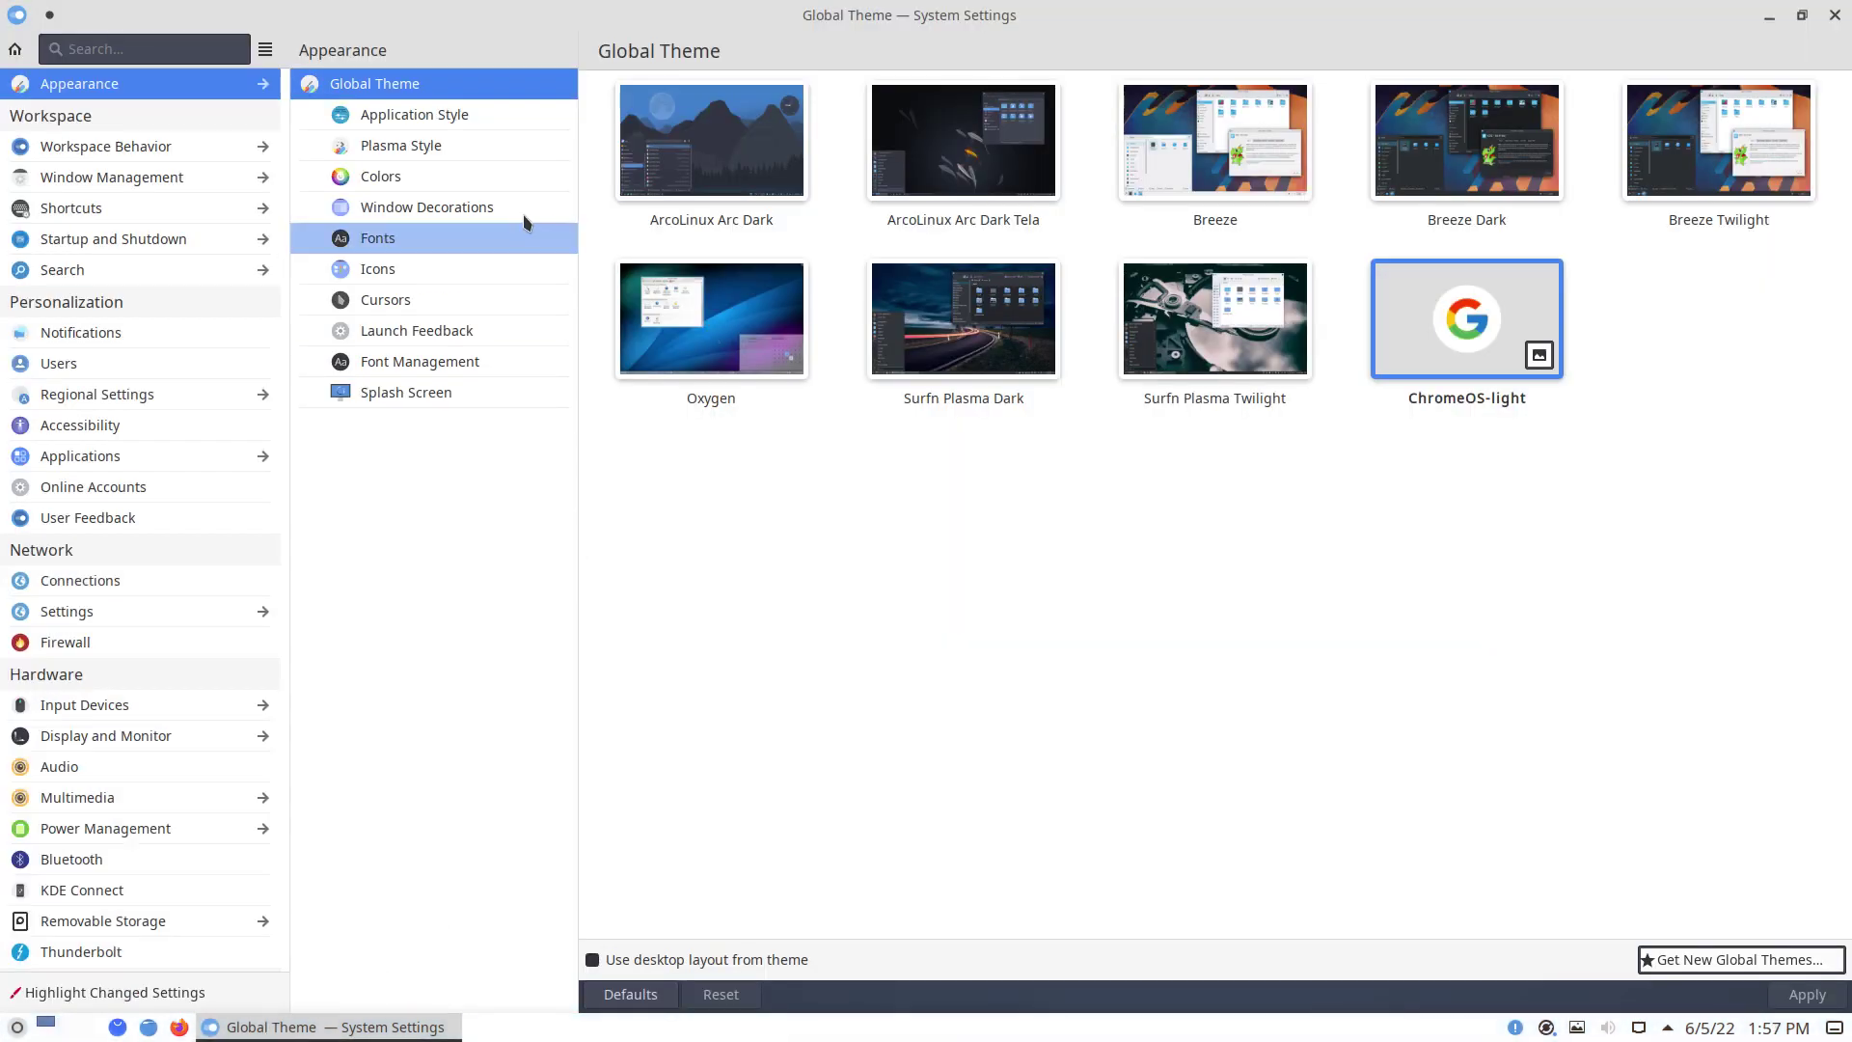
# Check Application Style and Plasma Style, close the ArcoLinux Welcome App, and return to Application Style
pyautogui.click(466, 116)
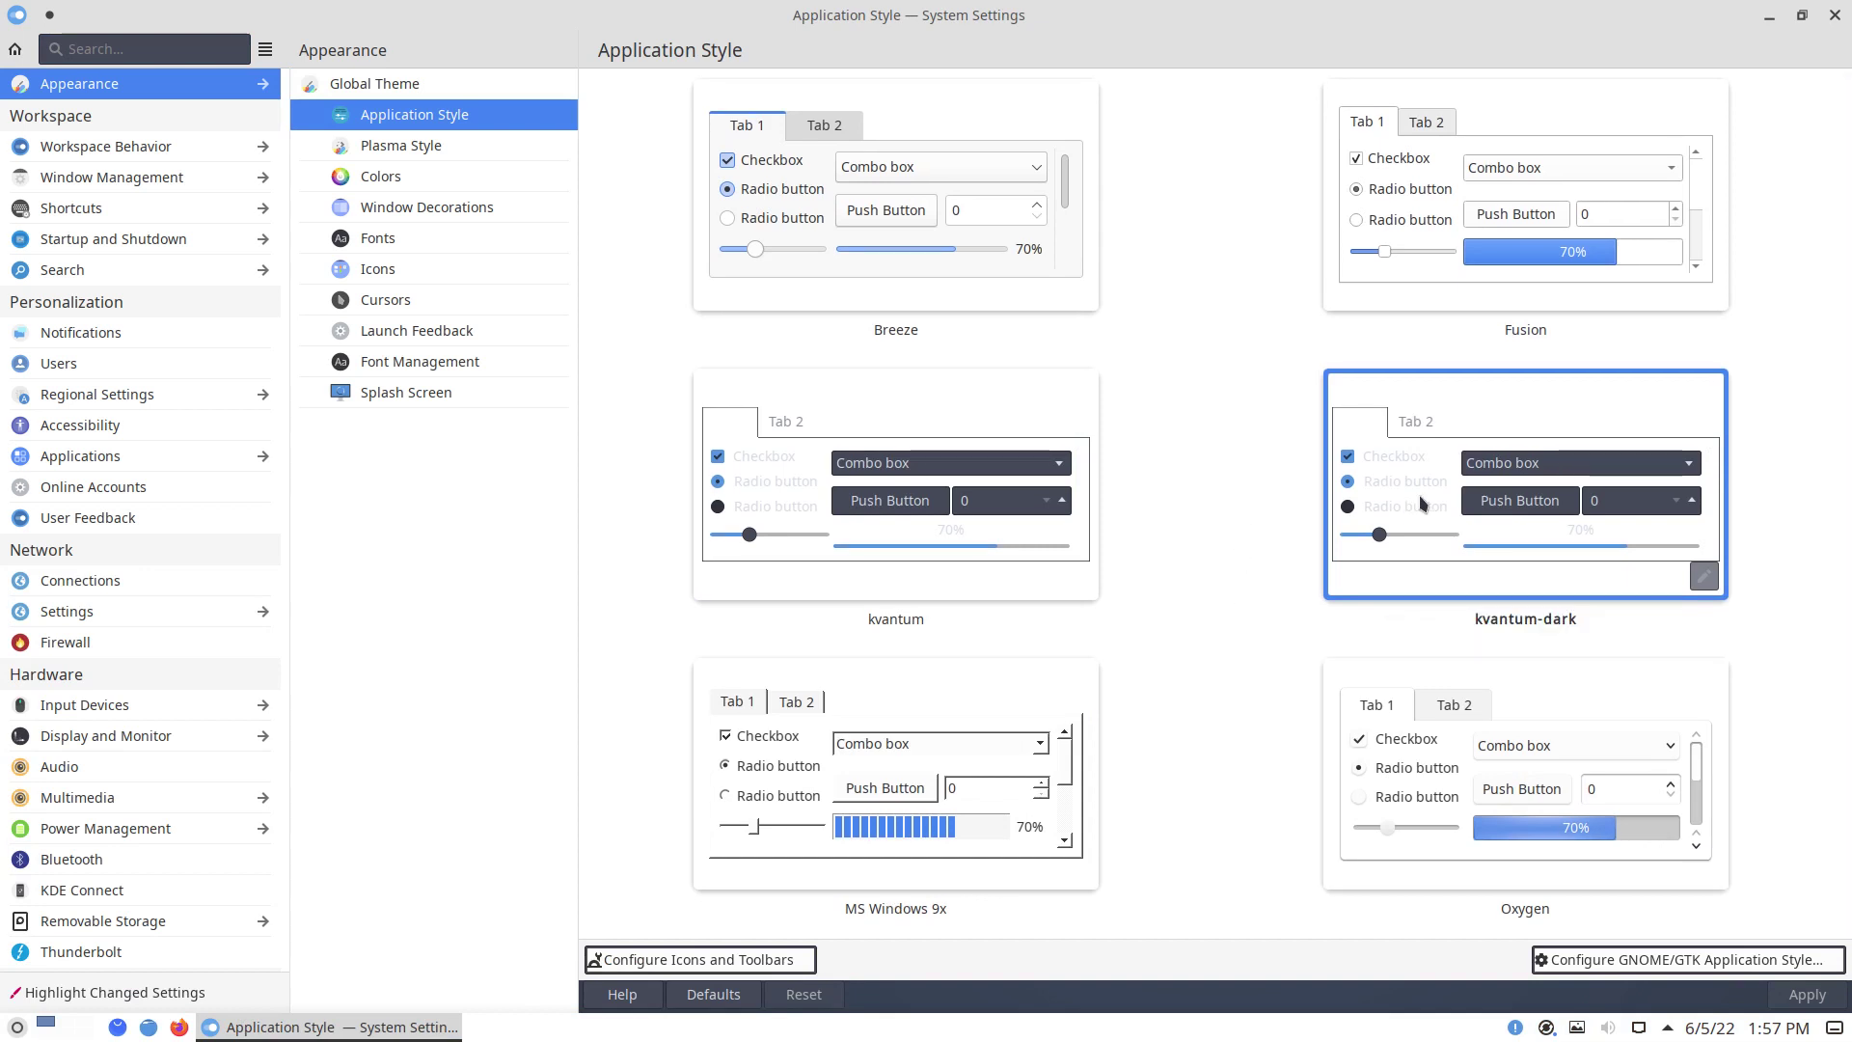
pyautogui.click(455, 148)
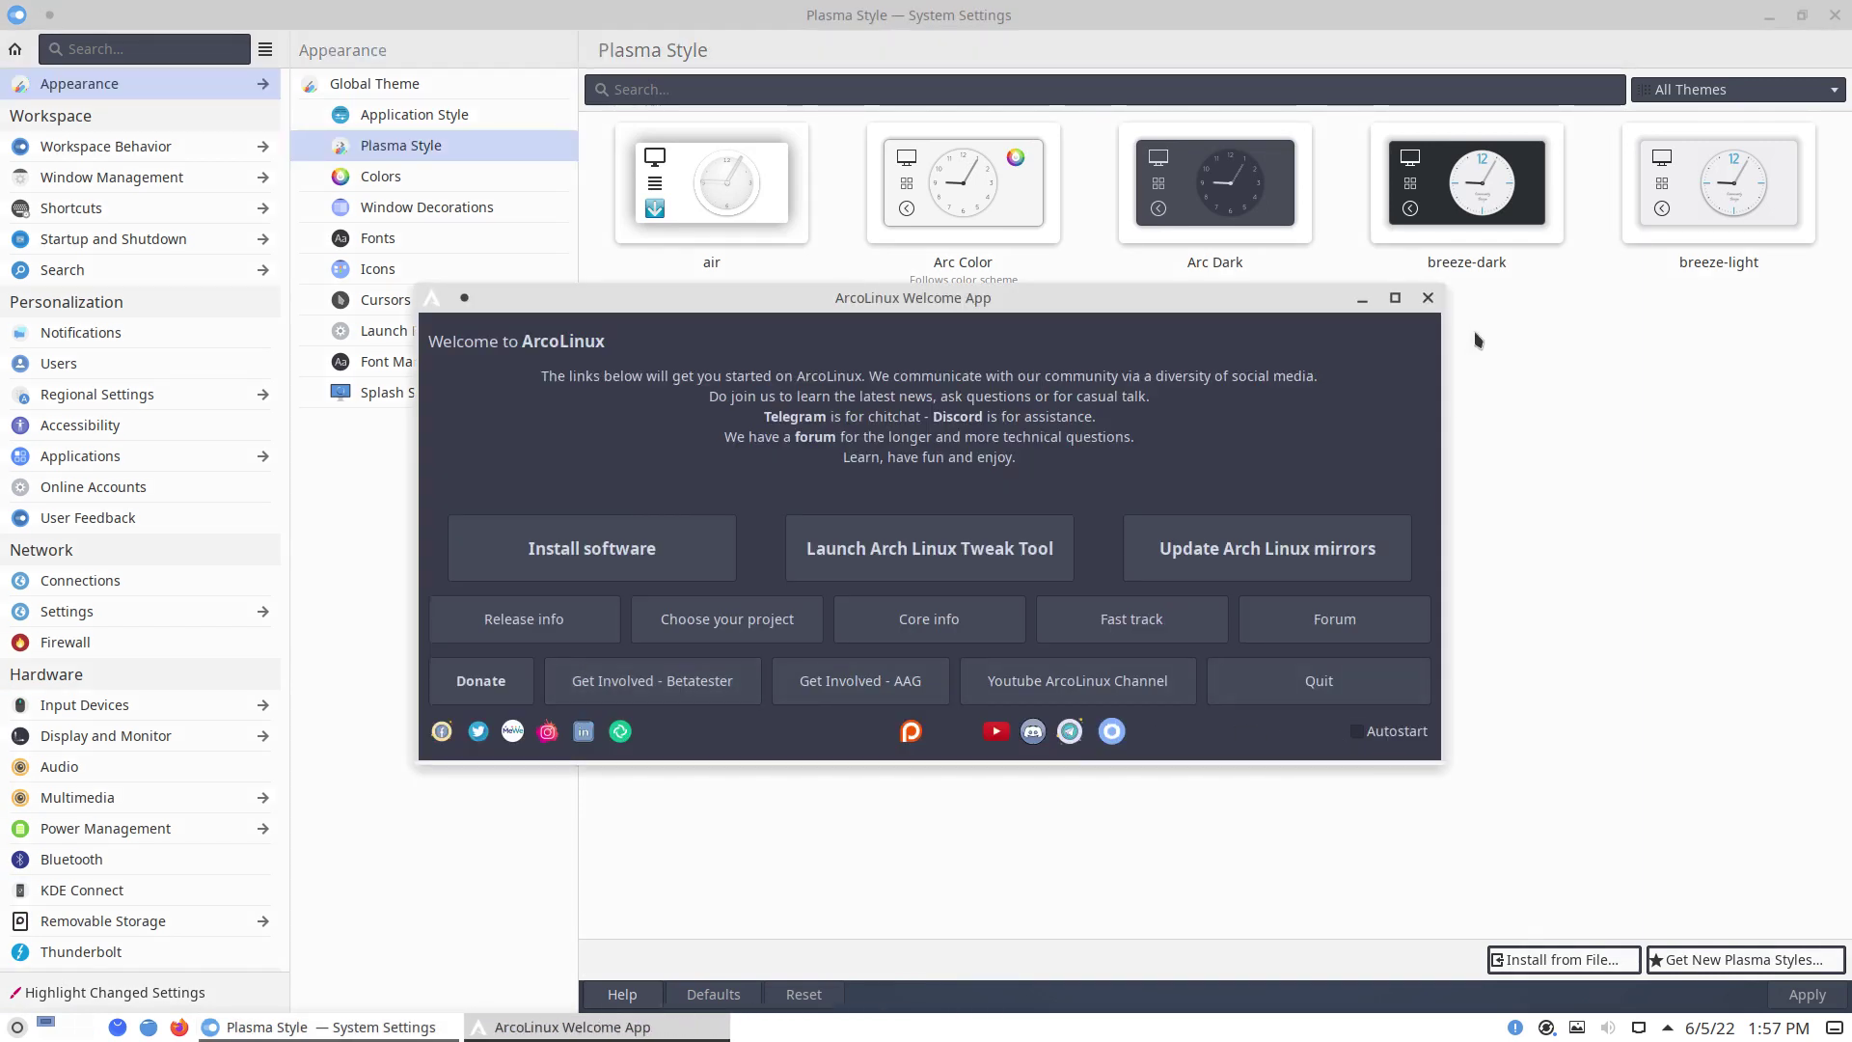
pyautogui.click(1427, 297)
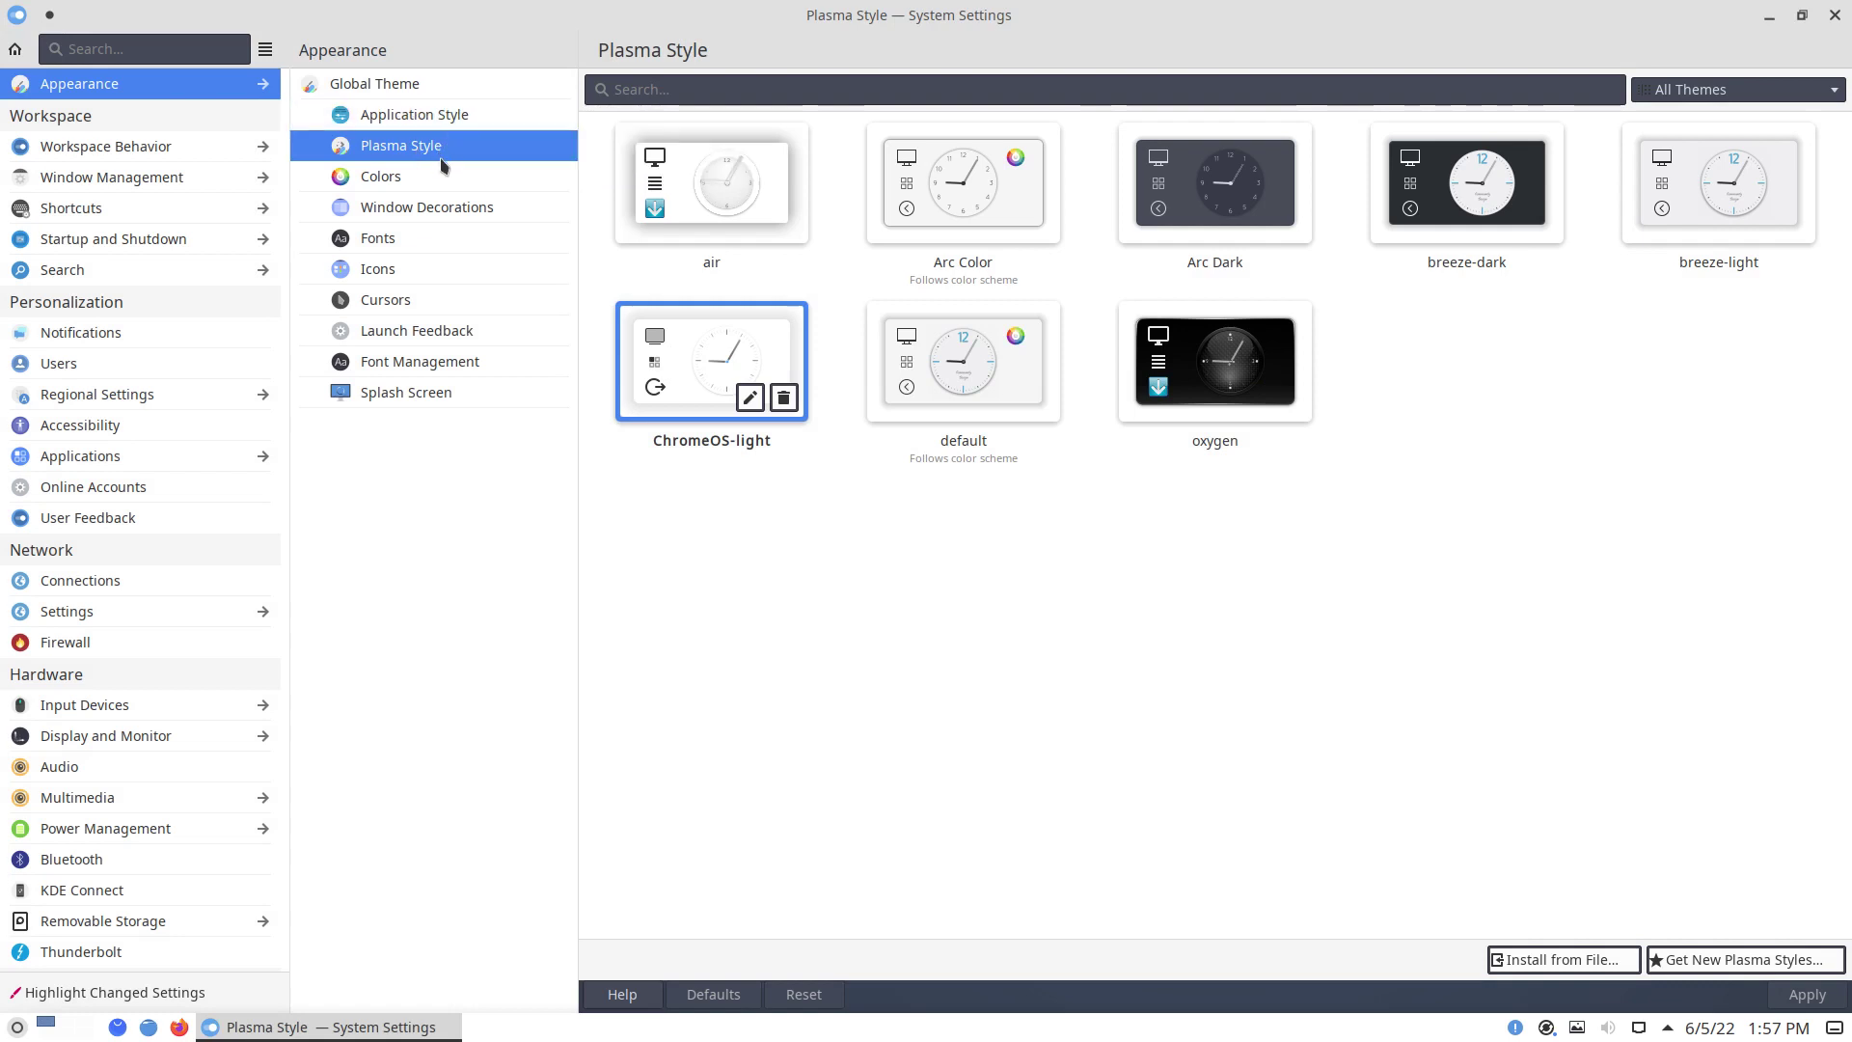
pyautogui.click(442, 117)
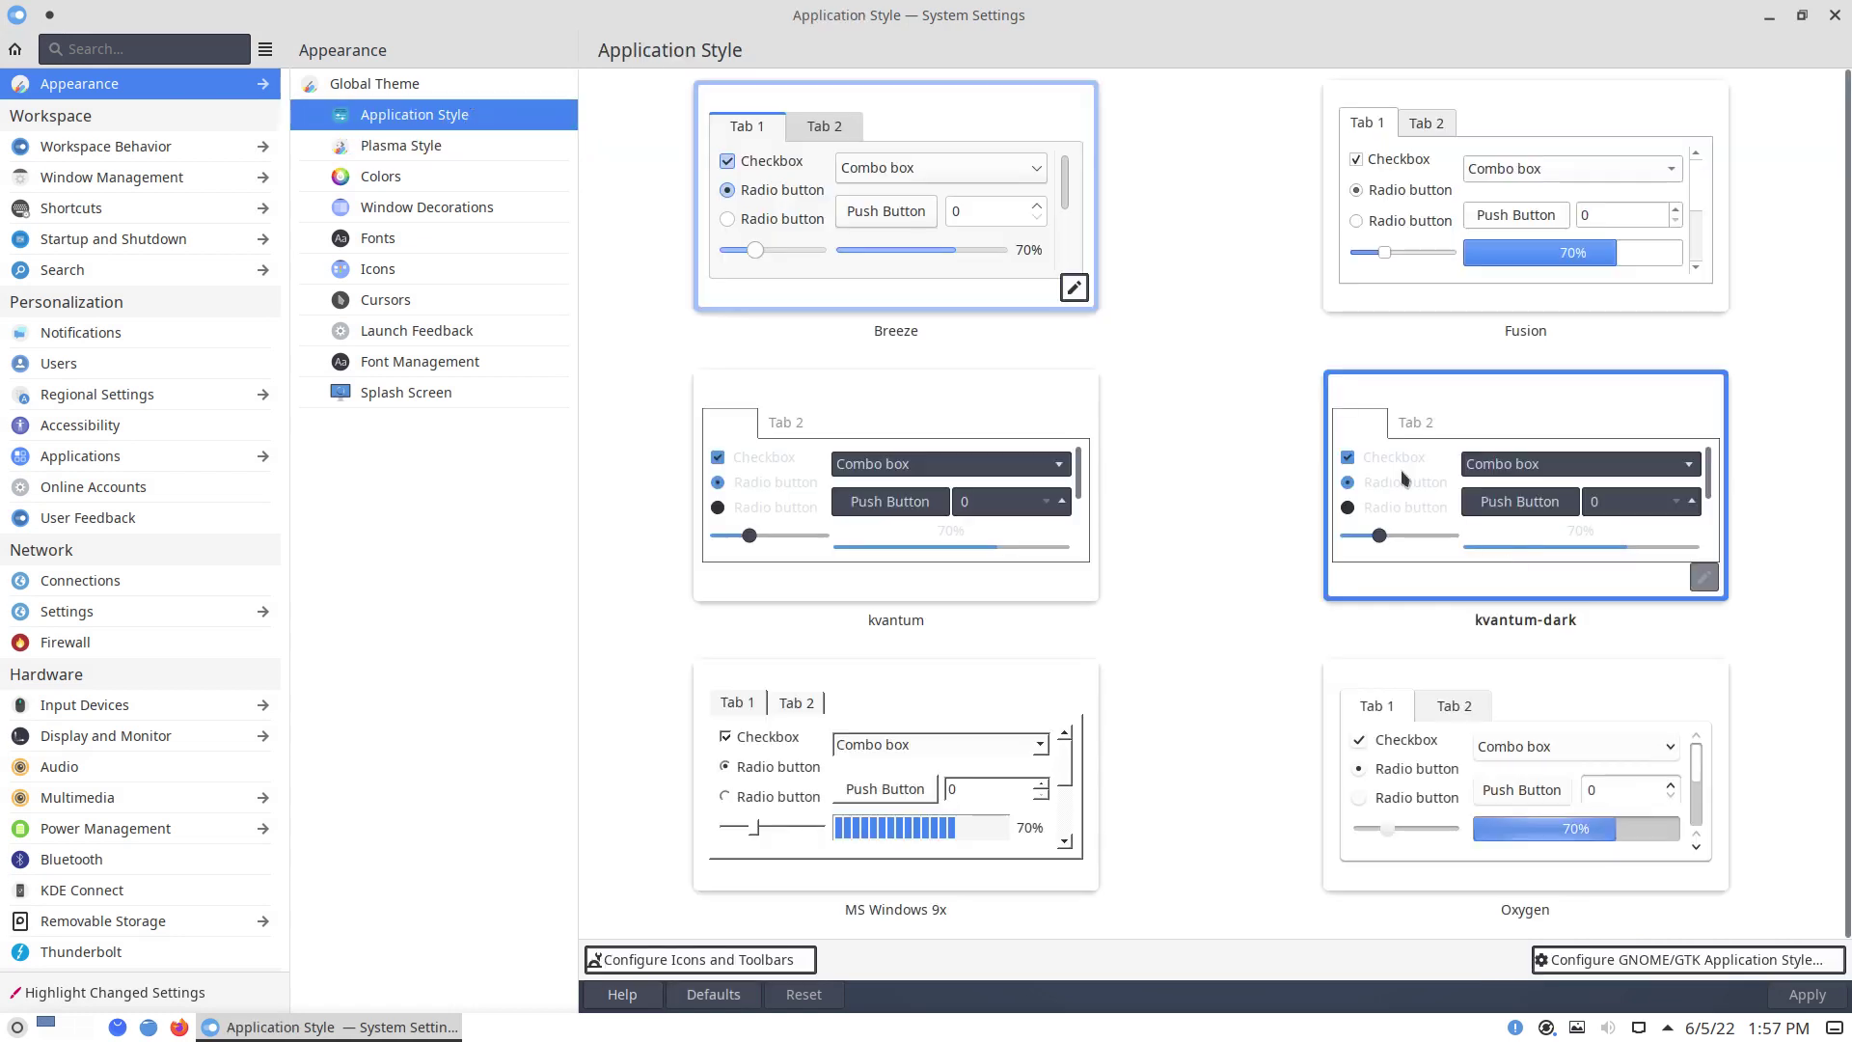
# In GNOME/GTK Application Style, switch the GTK theme from Arc-Dark to Arc and apply
pyautogui.click(1742, 963)
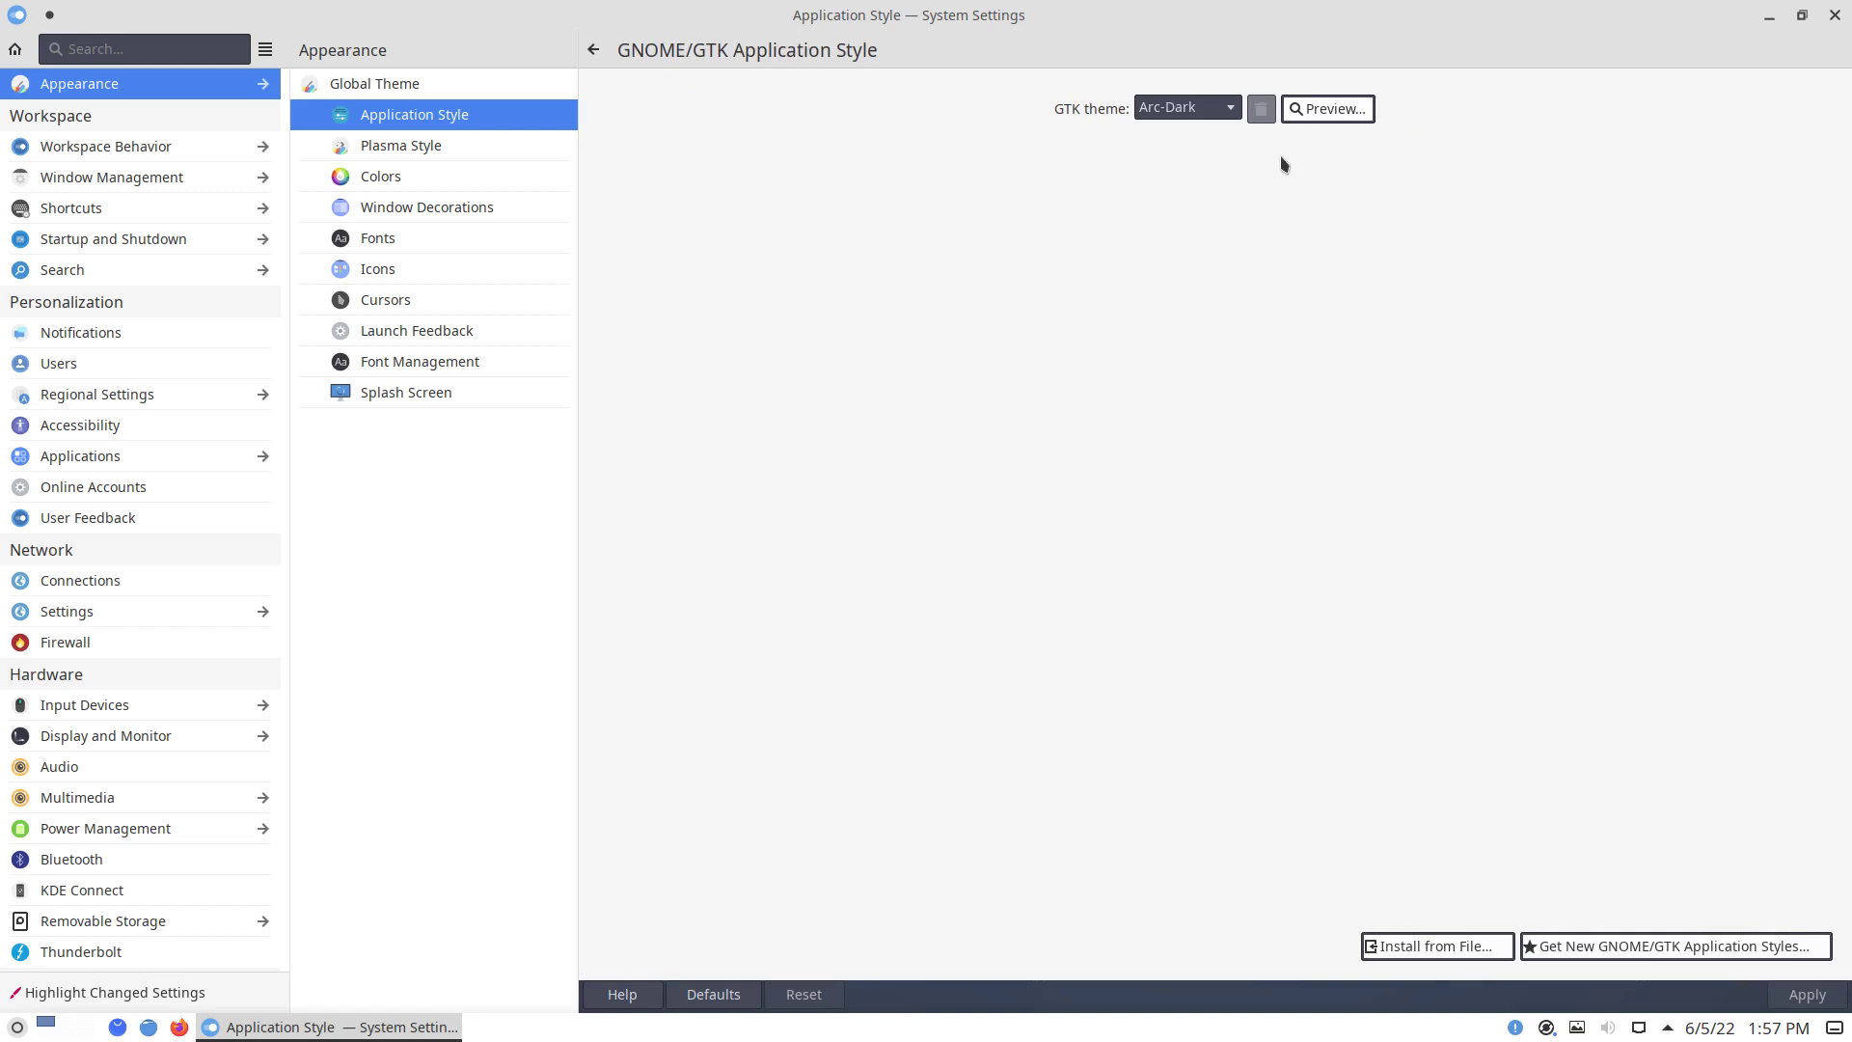
pyautogui.click(1221, 109)
pyautogui.click(1206, 132)
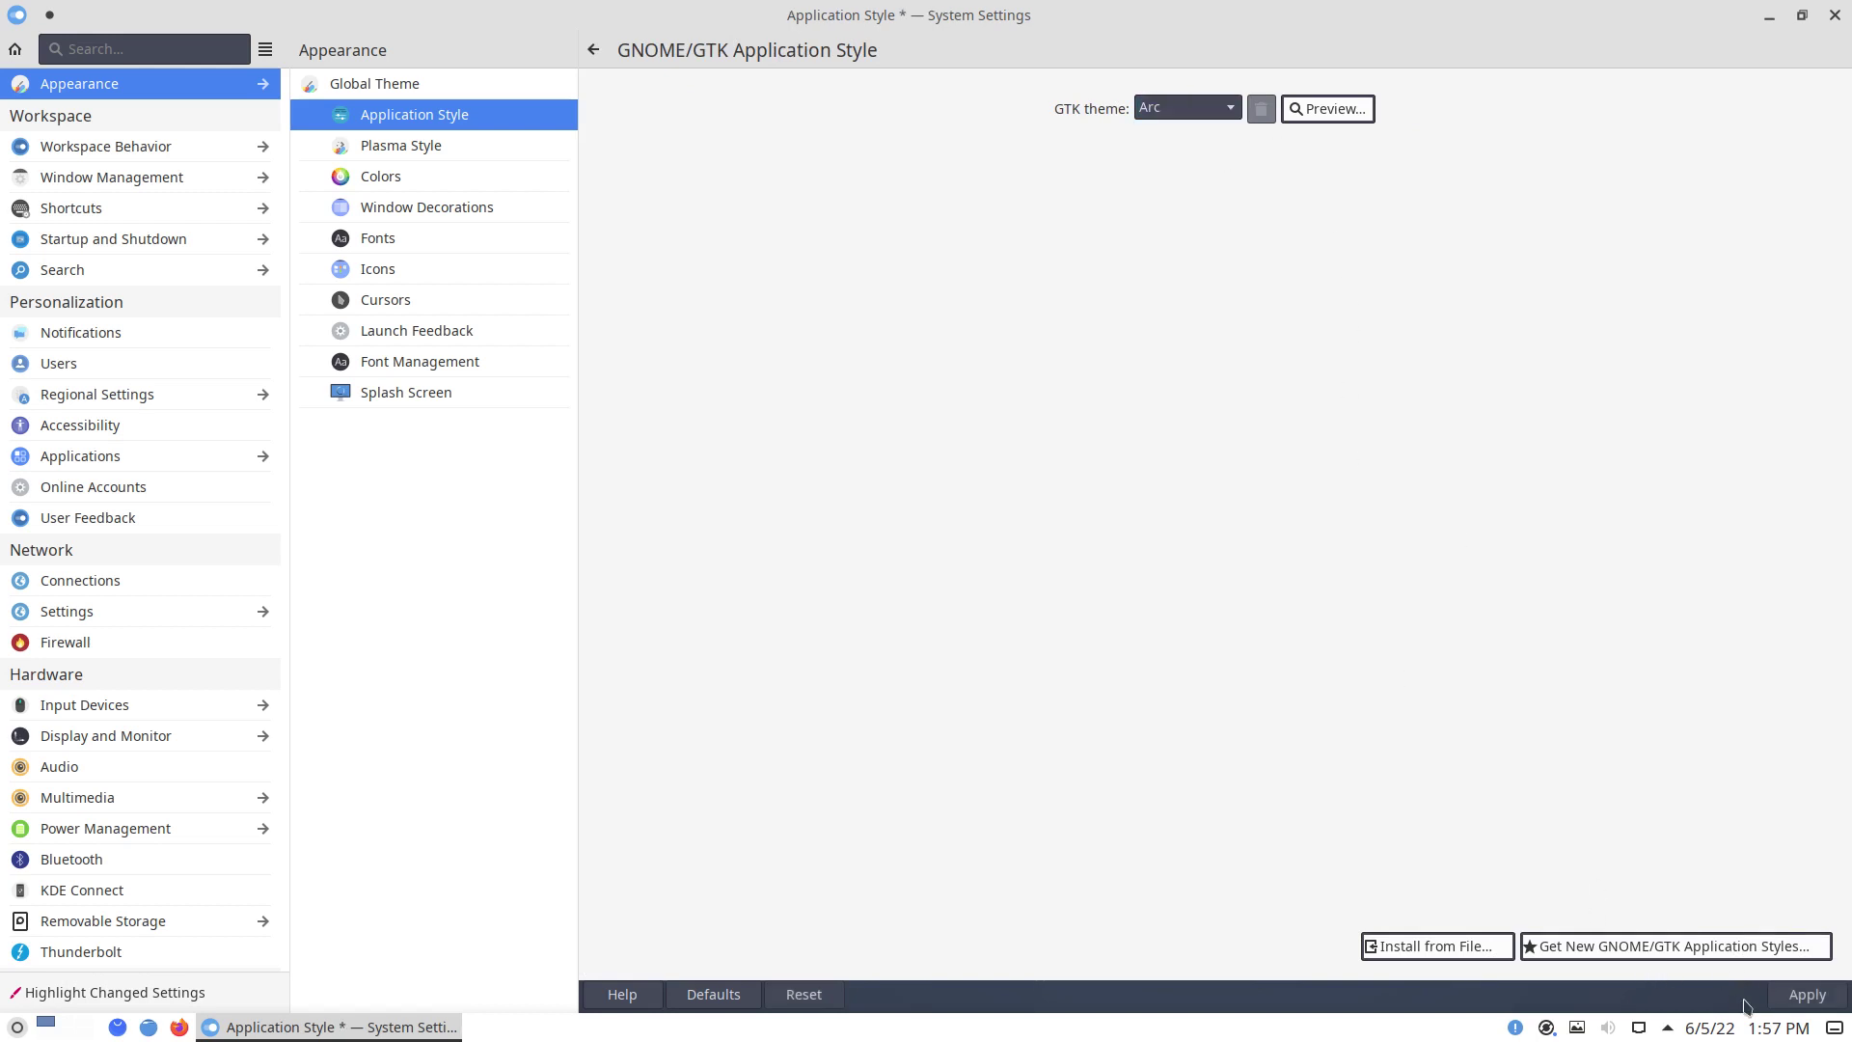
pyautogui.click(1807, 1000)
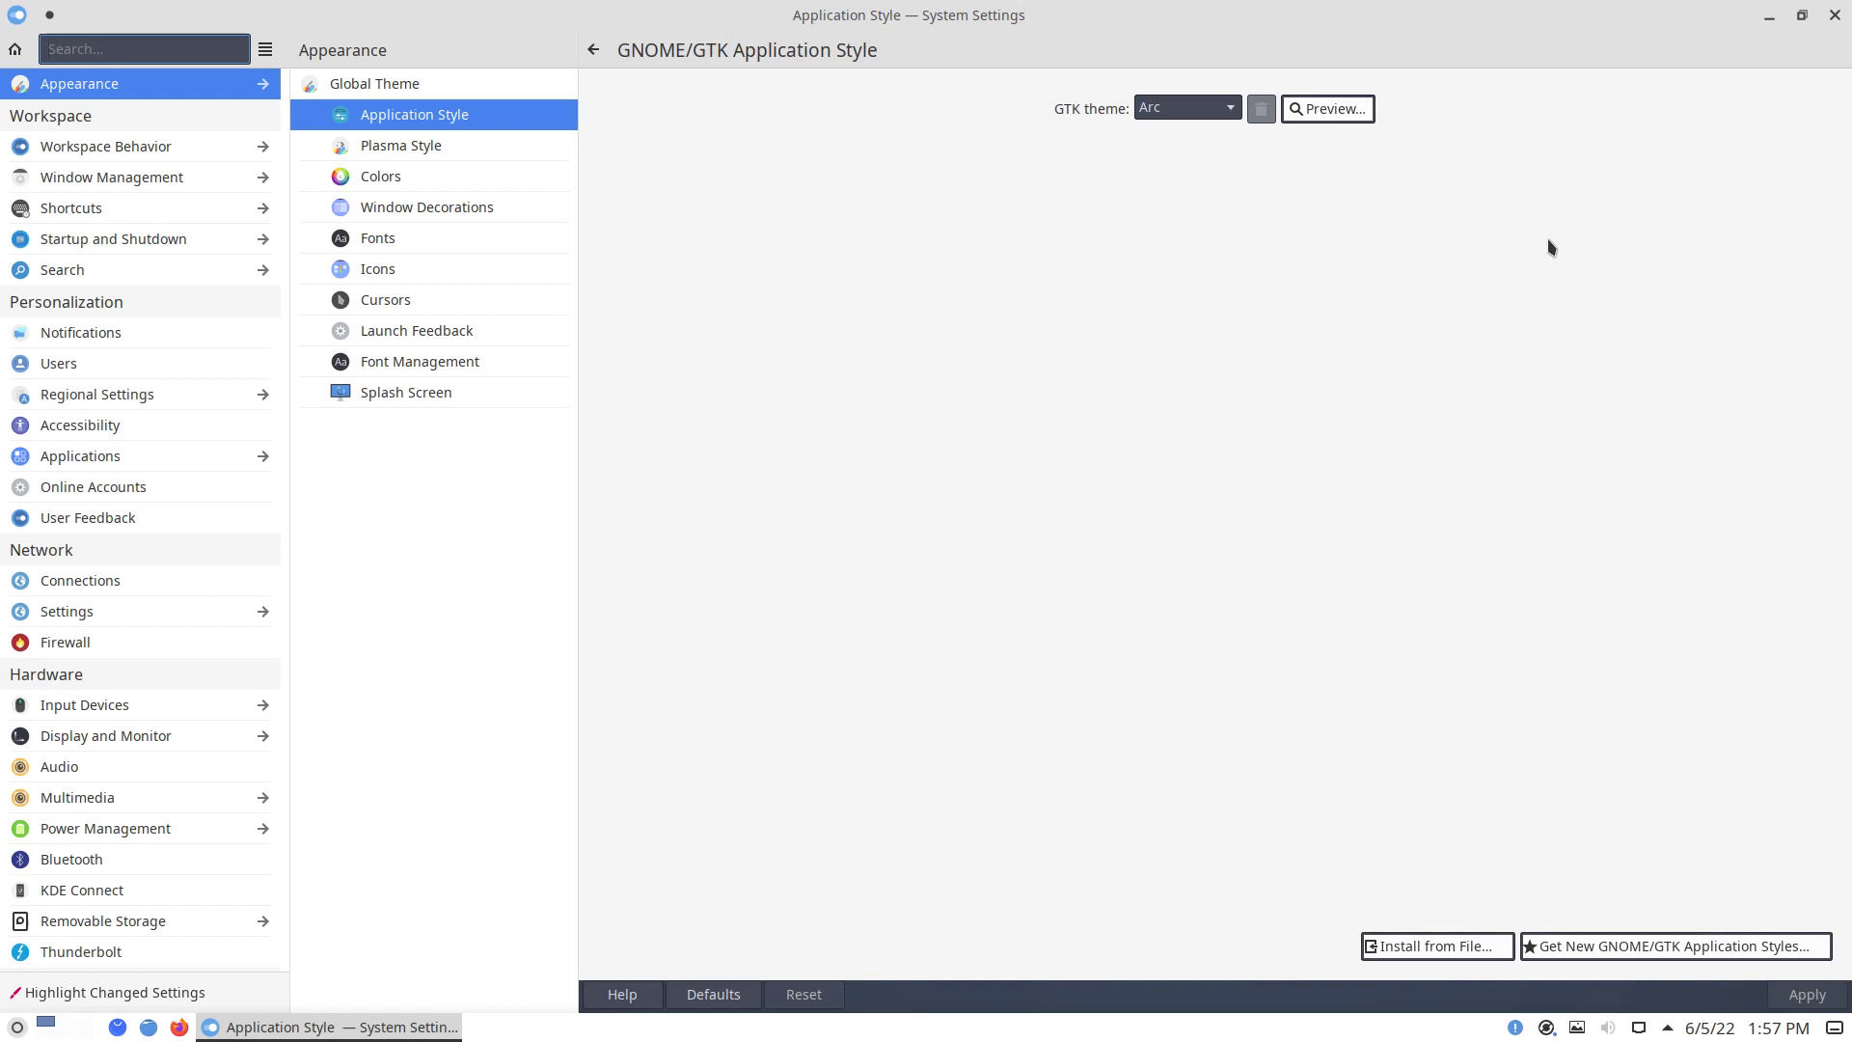
# Launch Kvantum Manager from a launcher search, make Arc the active Kvantum theme, and quit
pyautogui.click(22, 1026)
pyautogui.write('kvn')
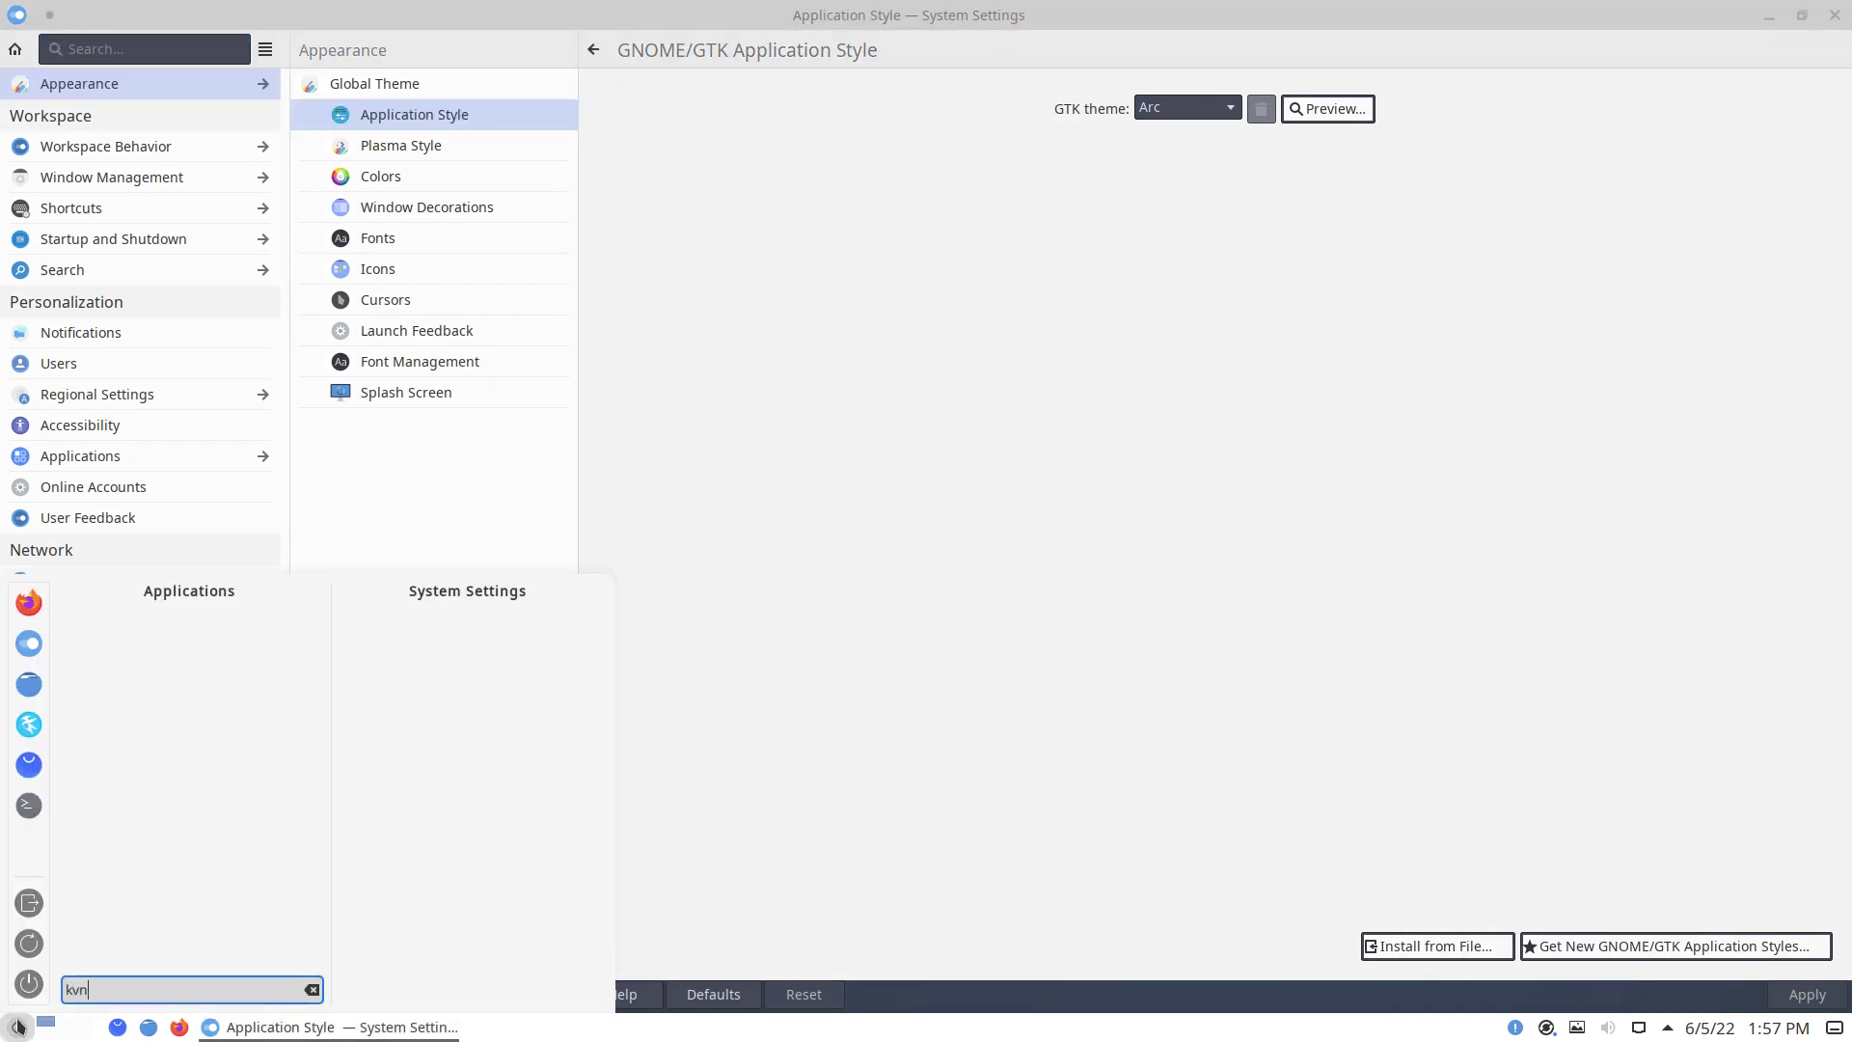
pyautogui.write('an')
pyautogui.press('Return')
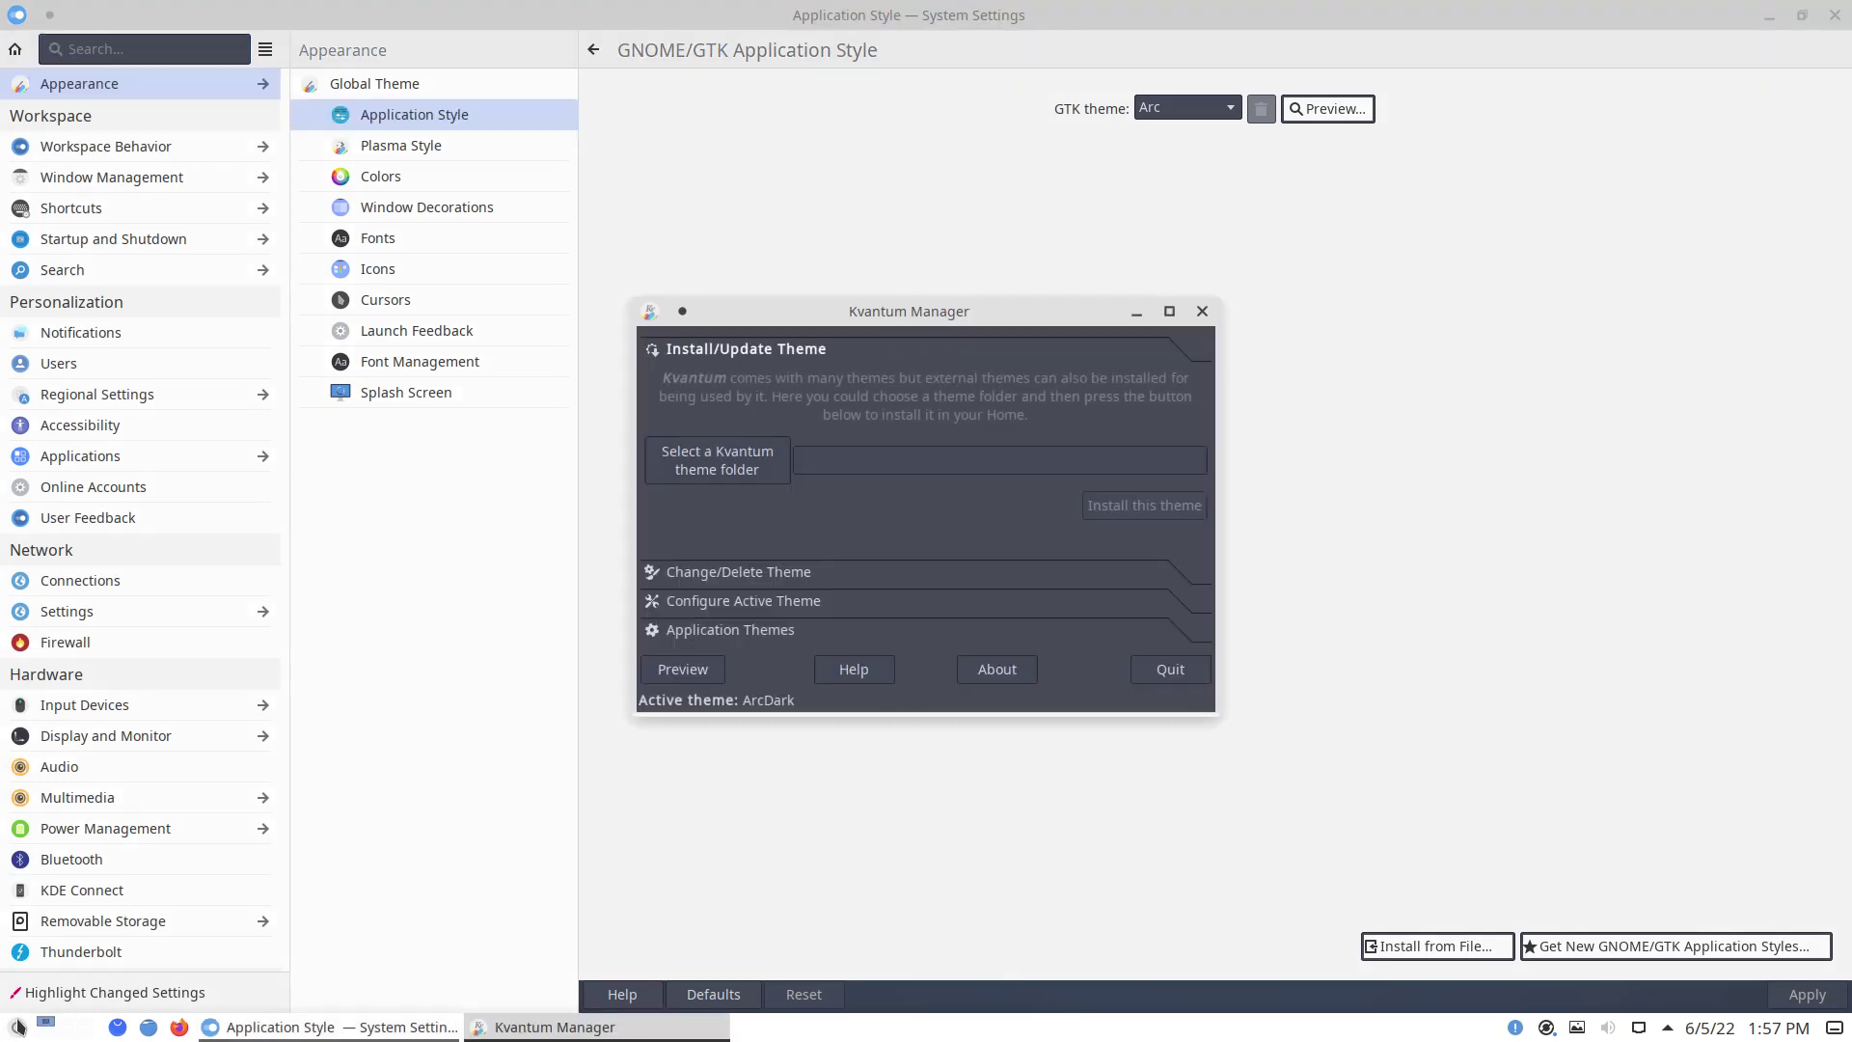
pyautogui.click(802, 570)
pyautogui.click(1200, 410)
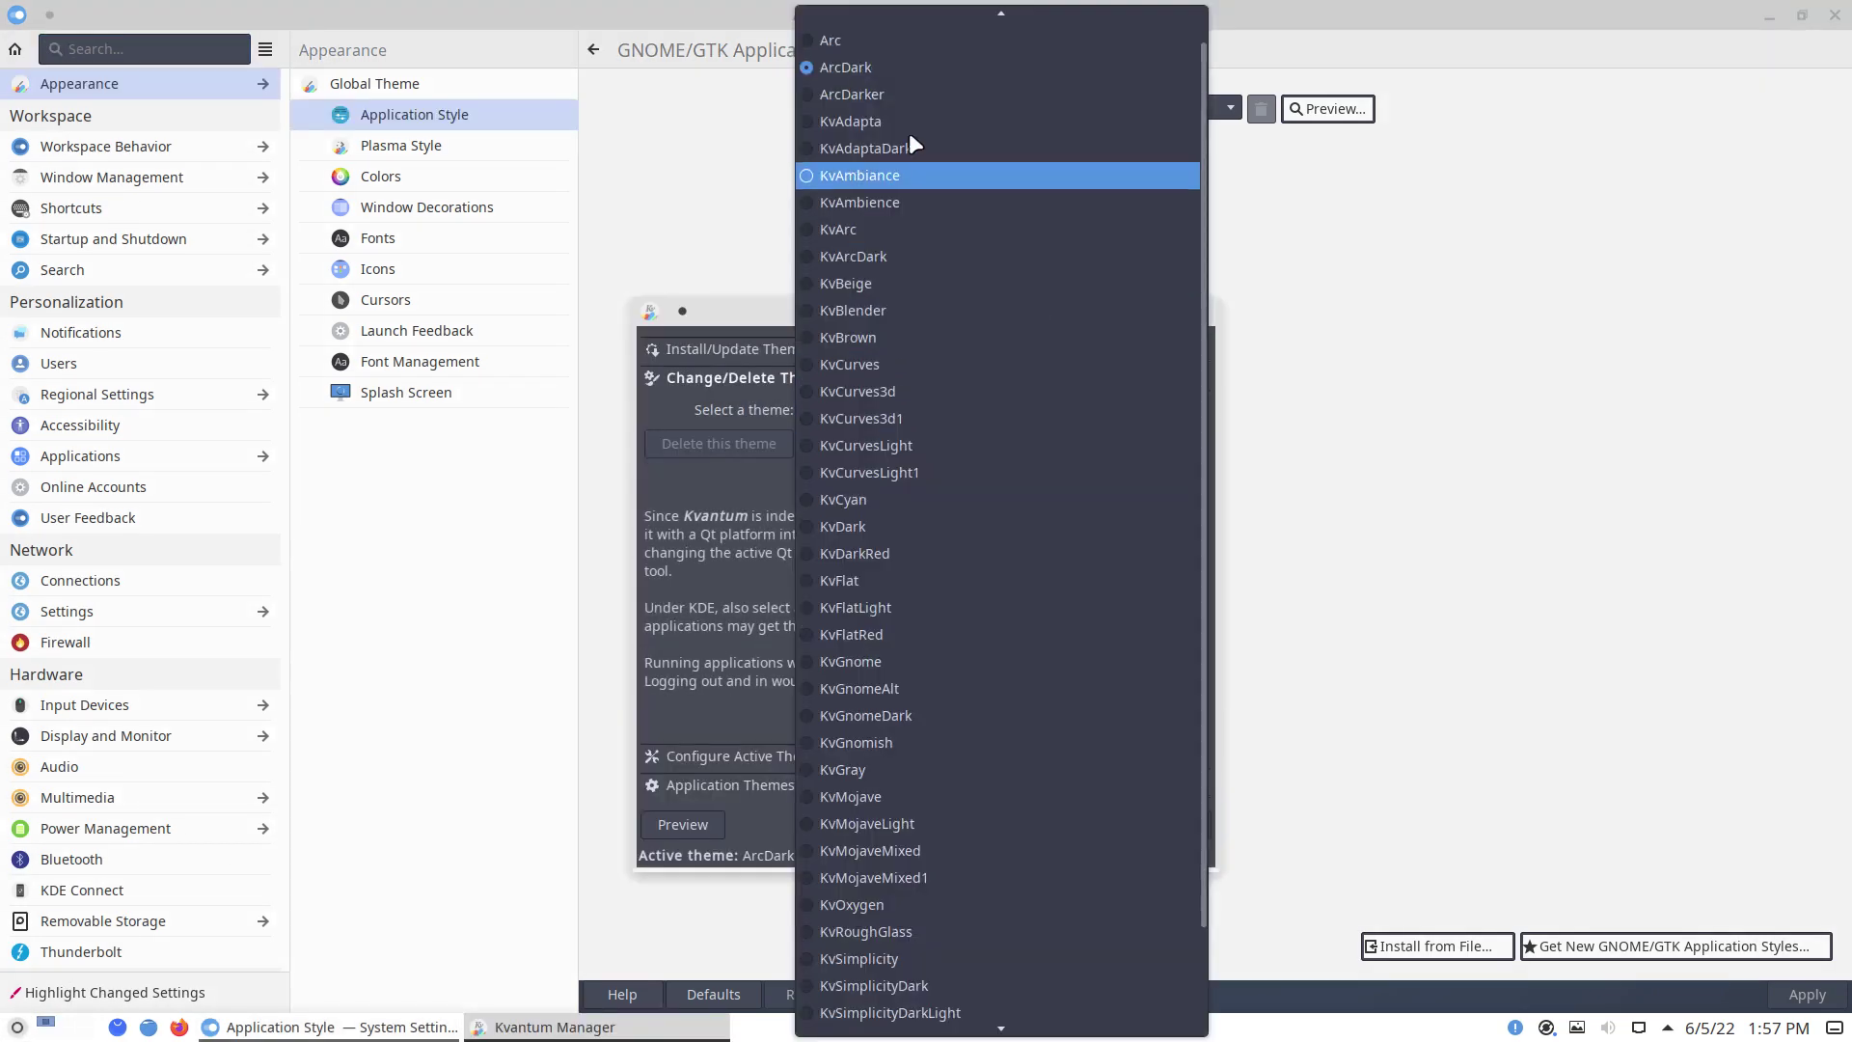
pyautogui.click(853, 43)
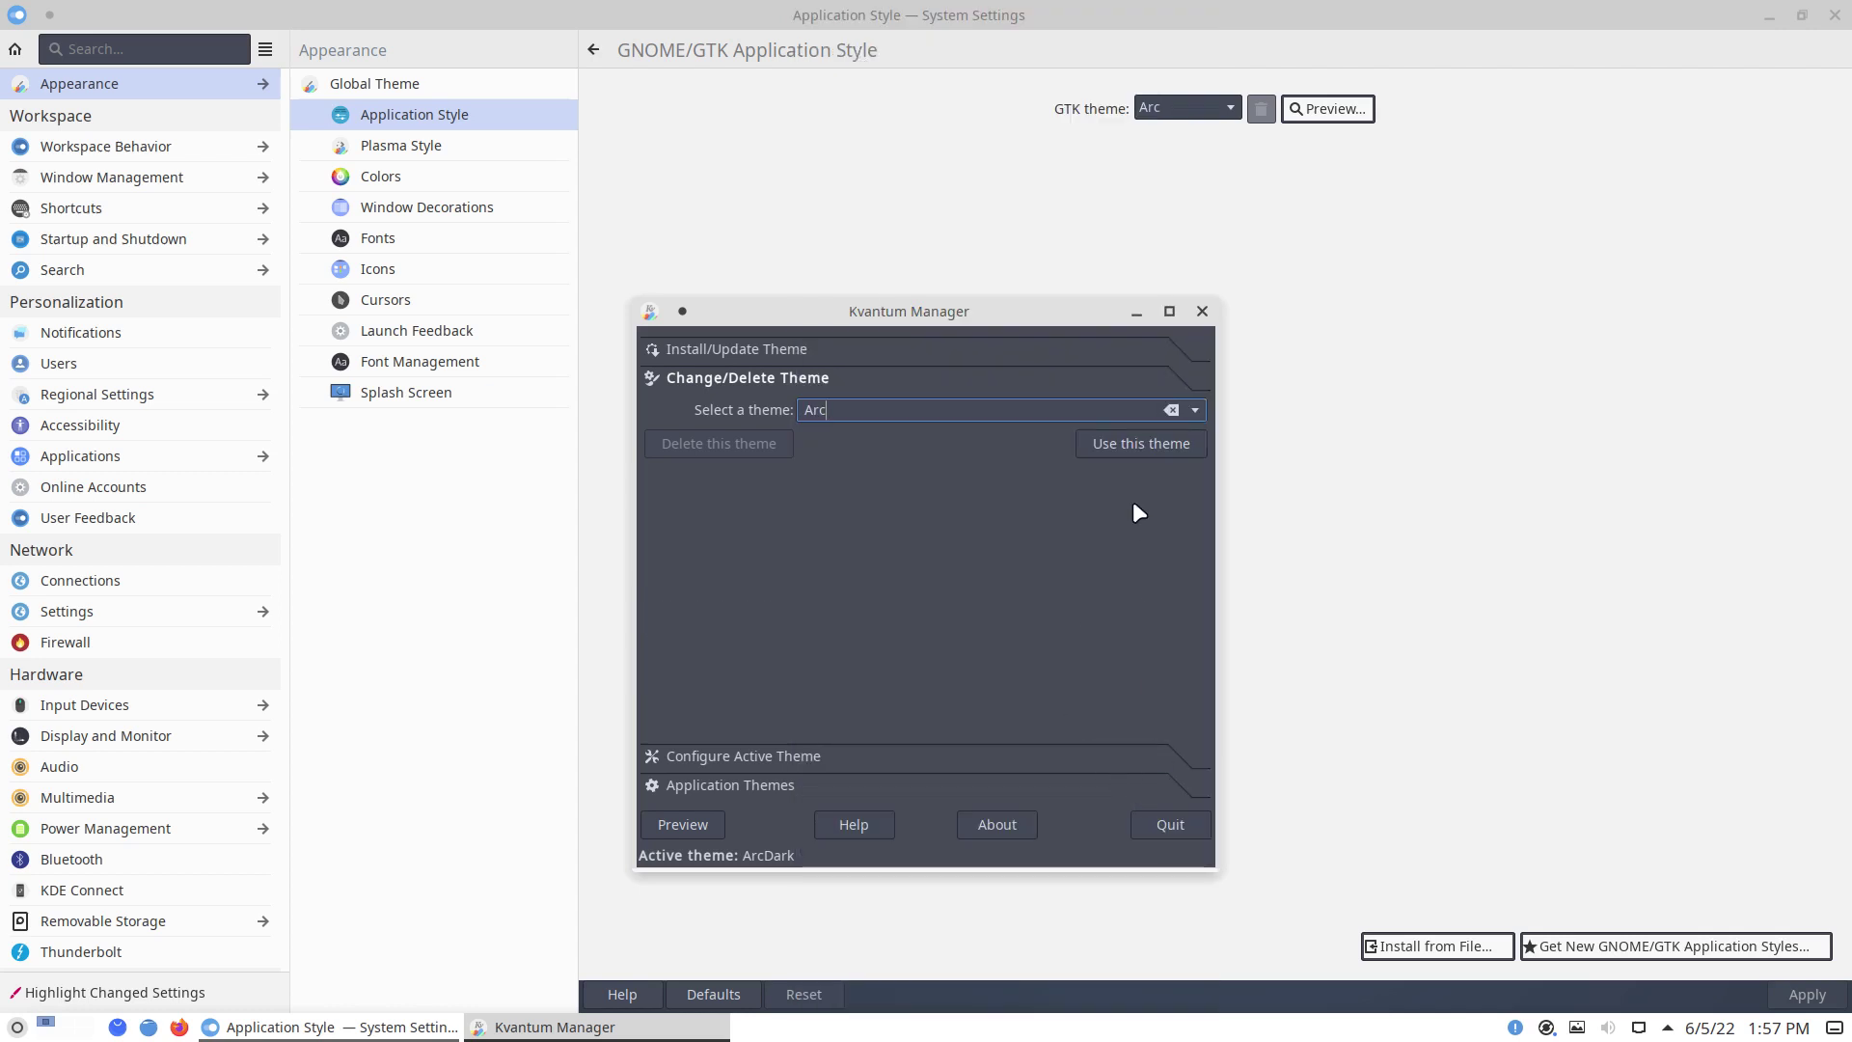
pyautogui.click(1142, 442)
pyautogui.click(1170, 822)
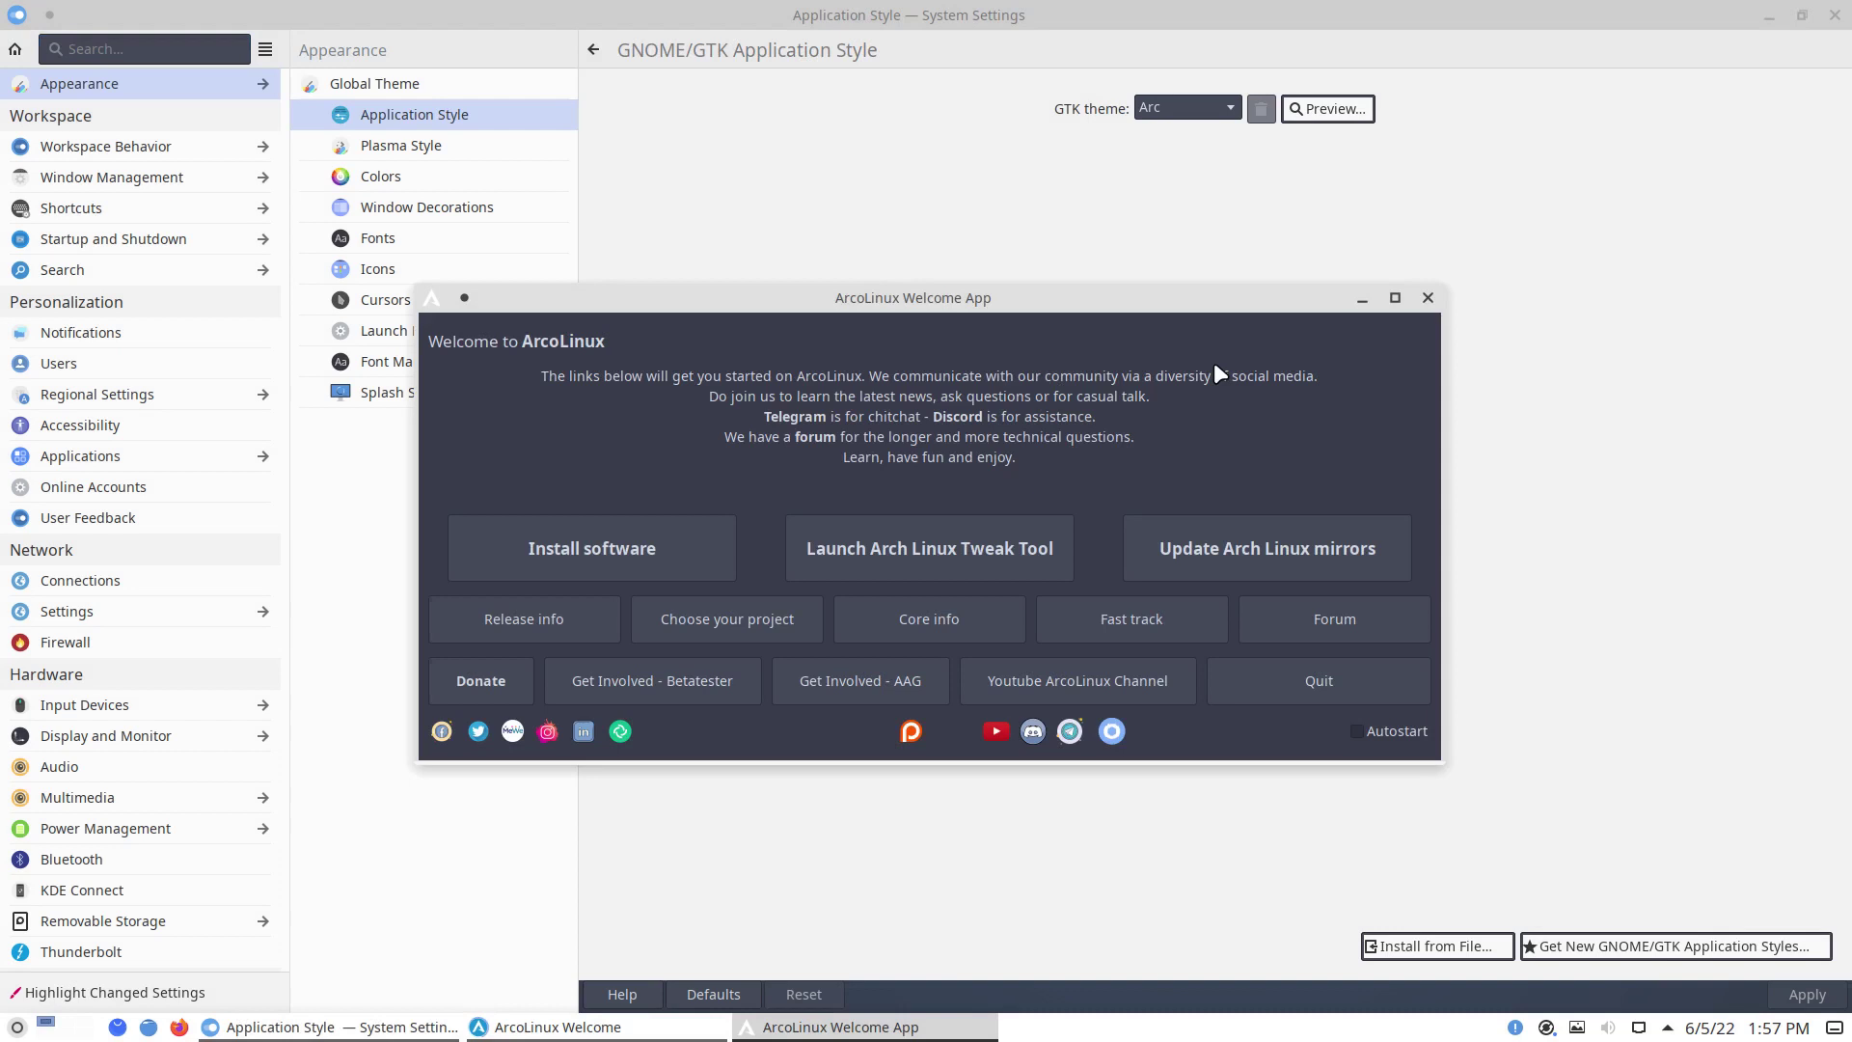
# Close the ArcoLinux Welcome window and open .config/gtk-3.0/settings.ini in Kate via Dolphin
pyautogui.click(1428, 299)
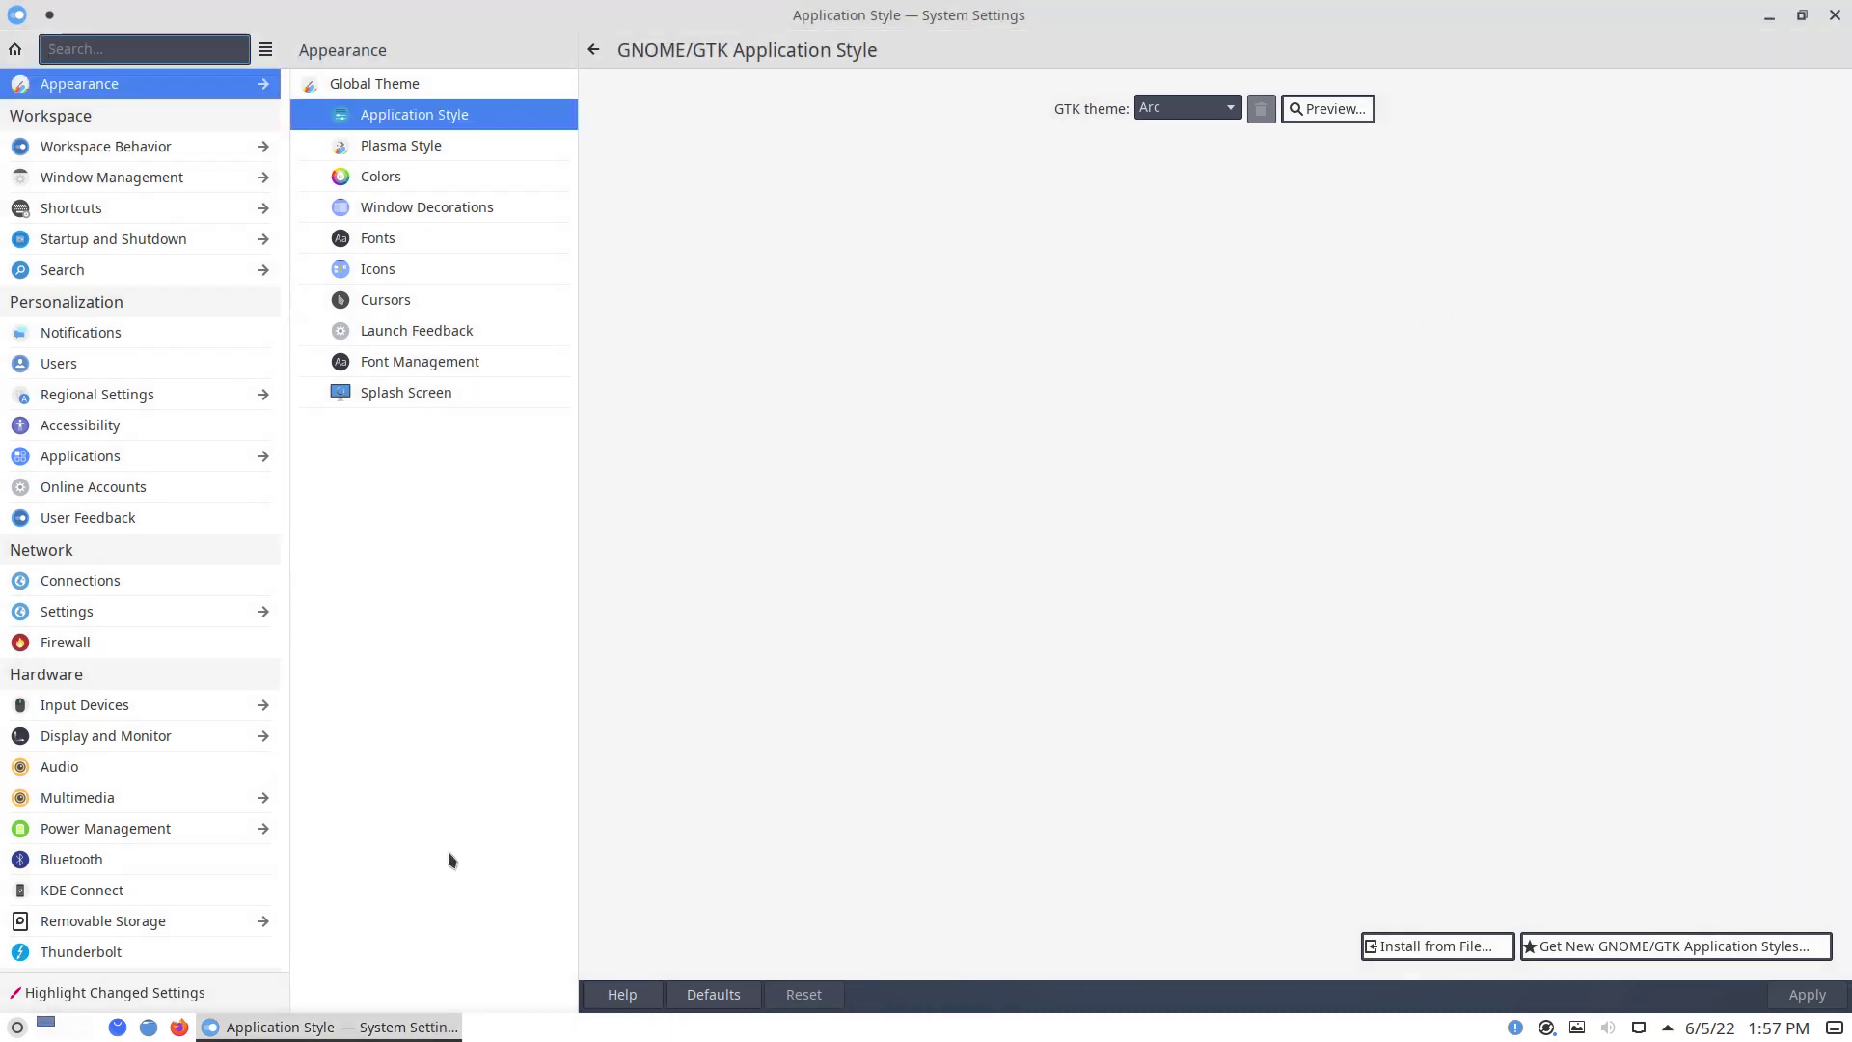
pyautogui.click(148, 1026)
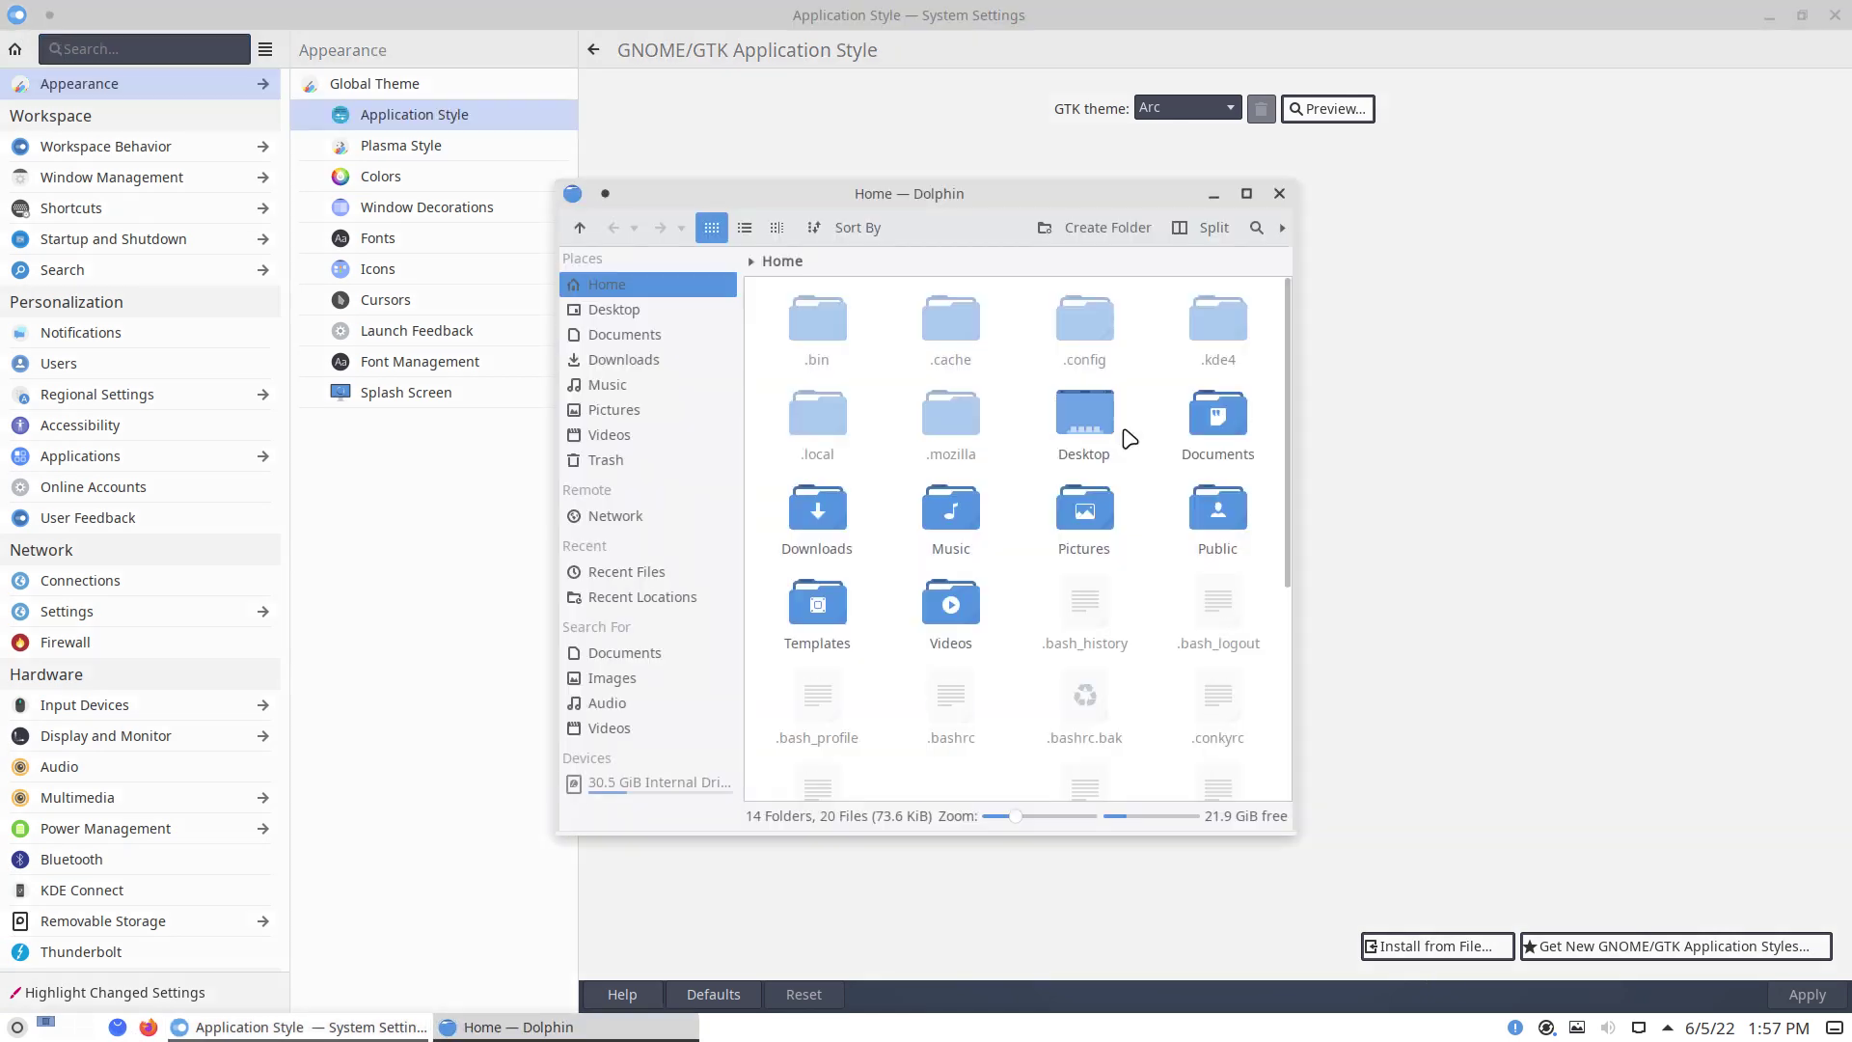
pyautogui.doubleClick(1084, 326)
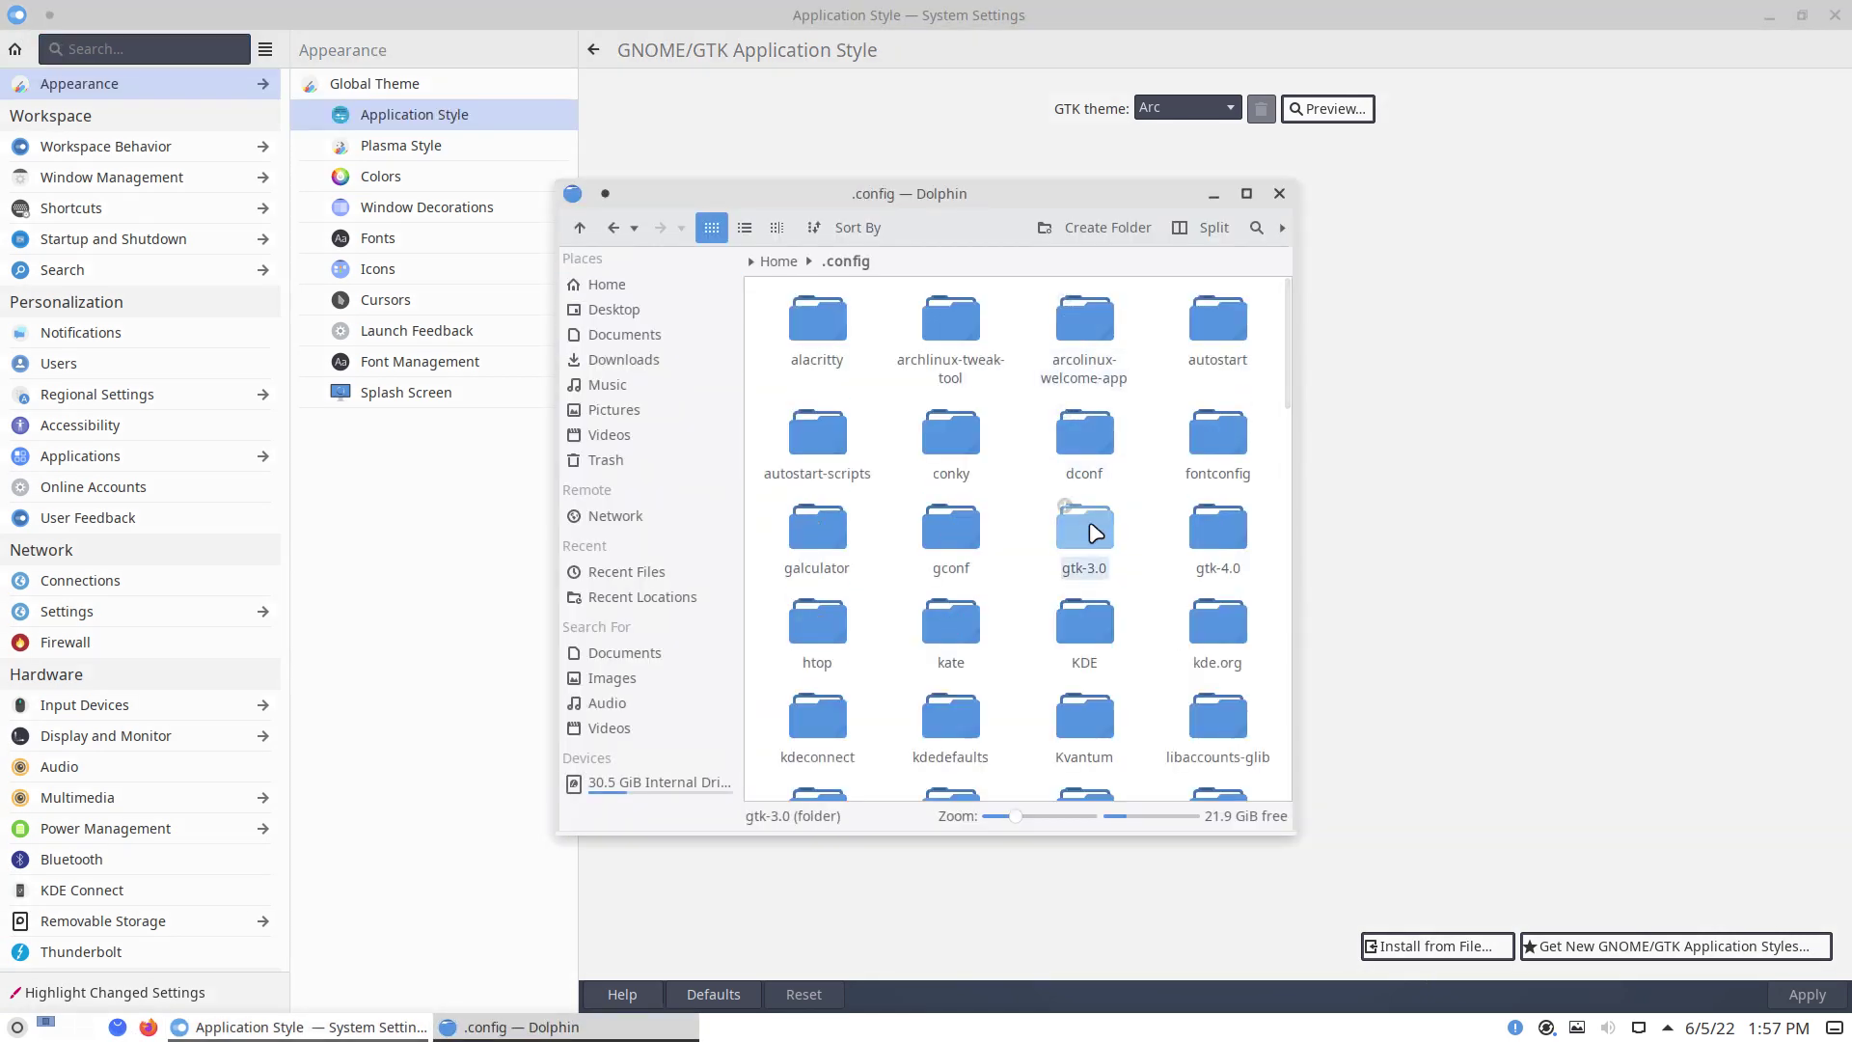
pyautogui.doubleClick(1095, 534)
pyautogui.doubleClick(1080, 340)
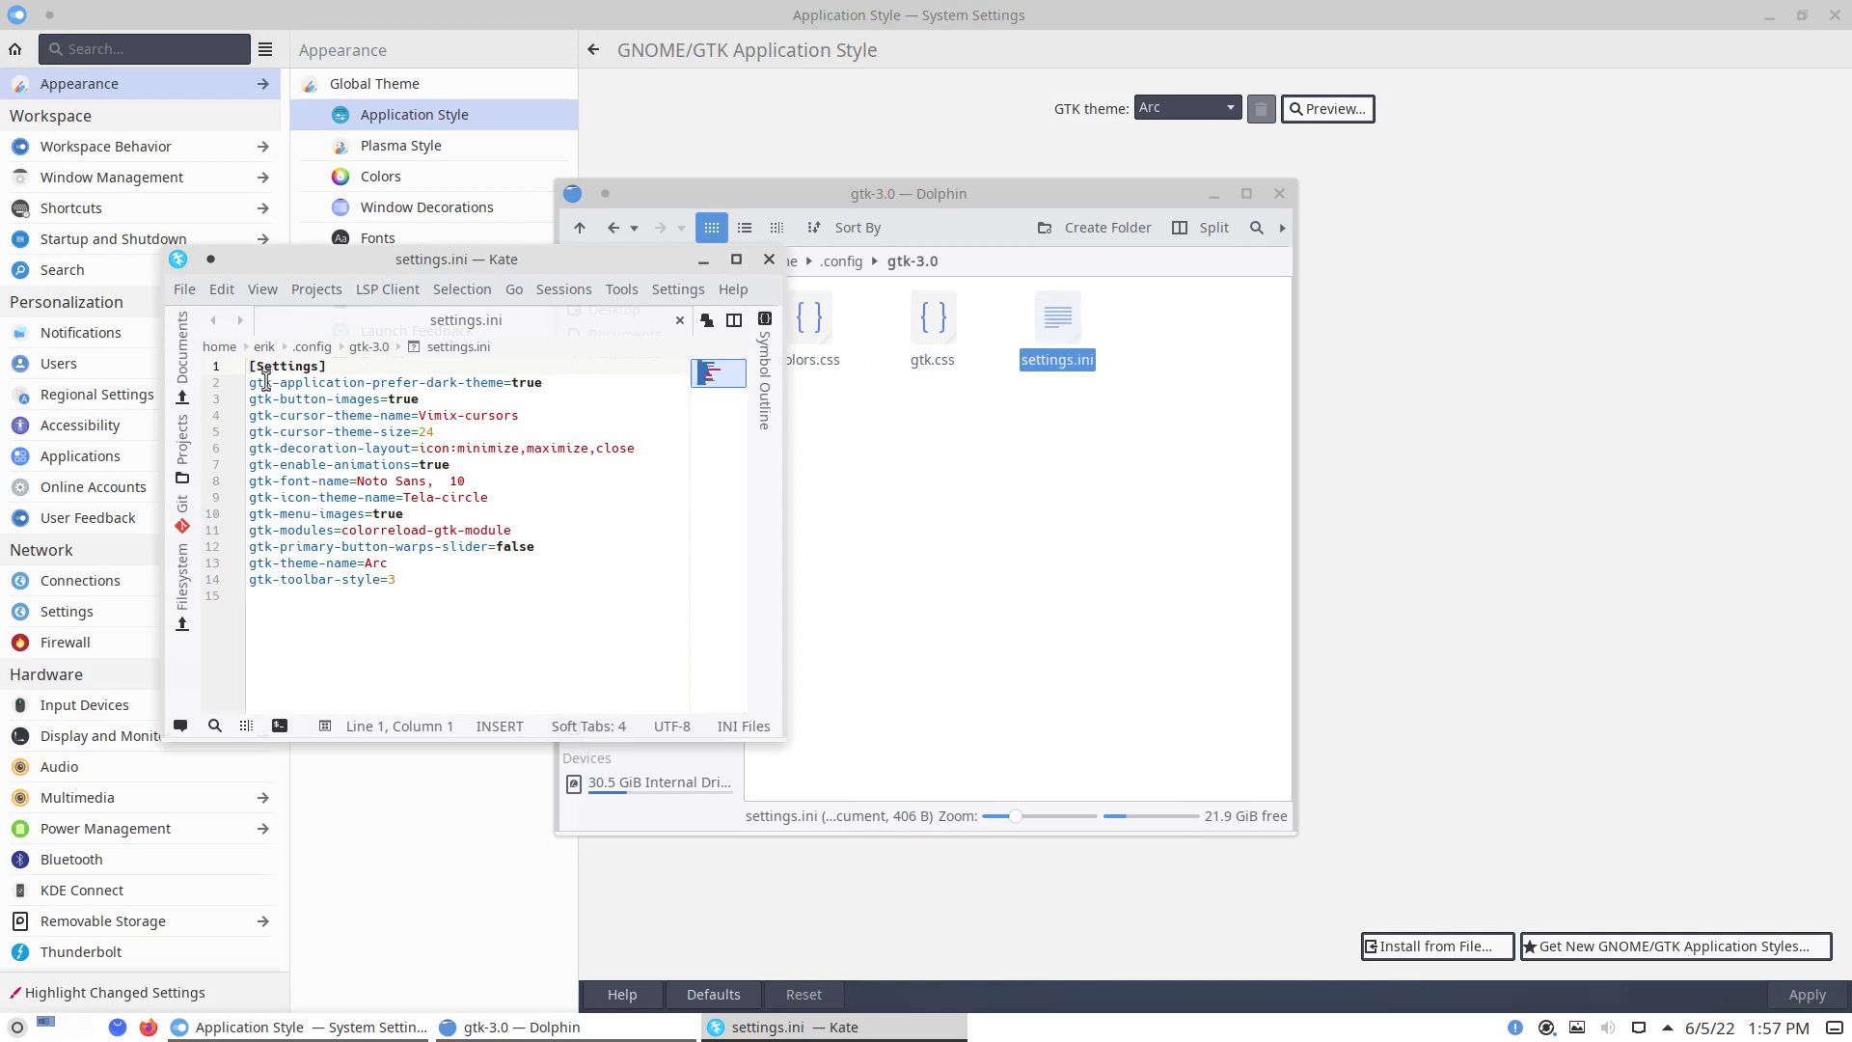
# Change line 2's prefer-dark-theme value from true to false, save, and return Dolphin to .config
pyautogui.click(519, 382)
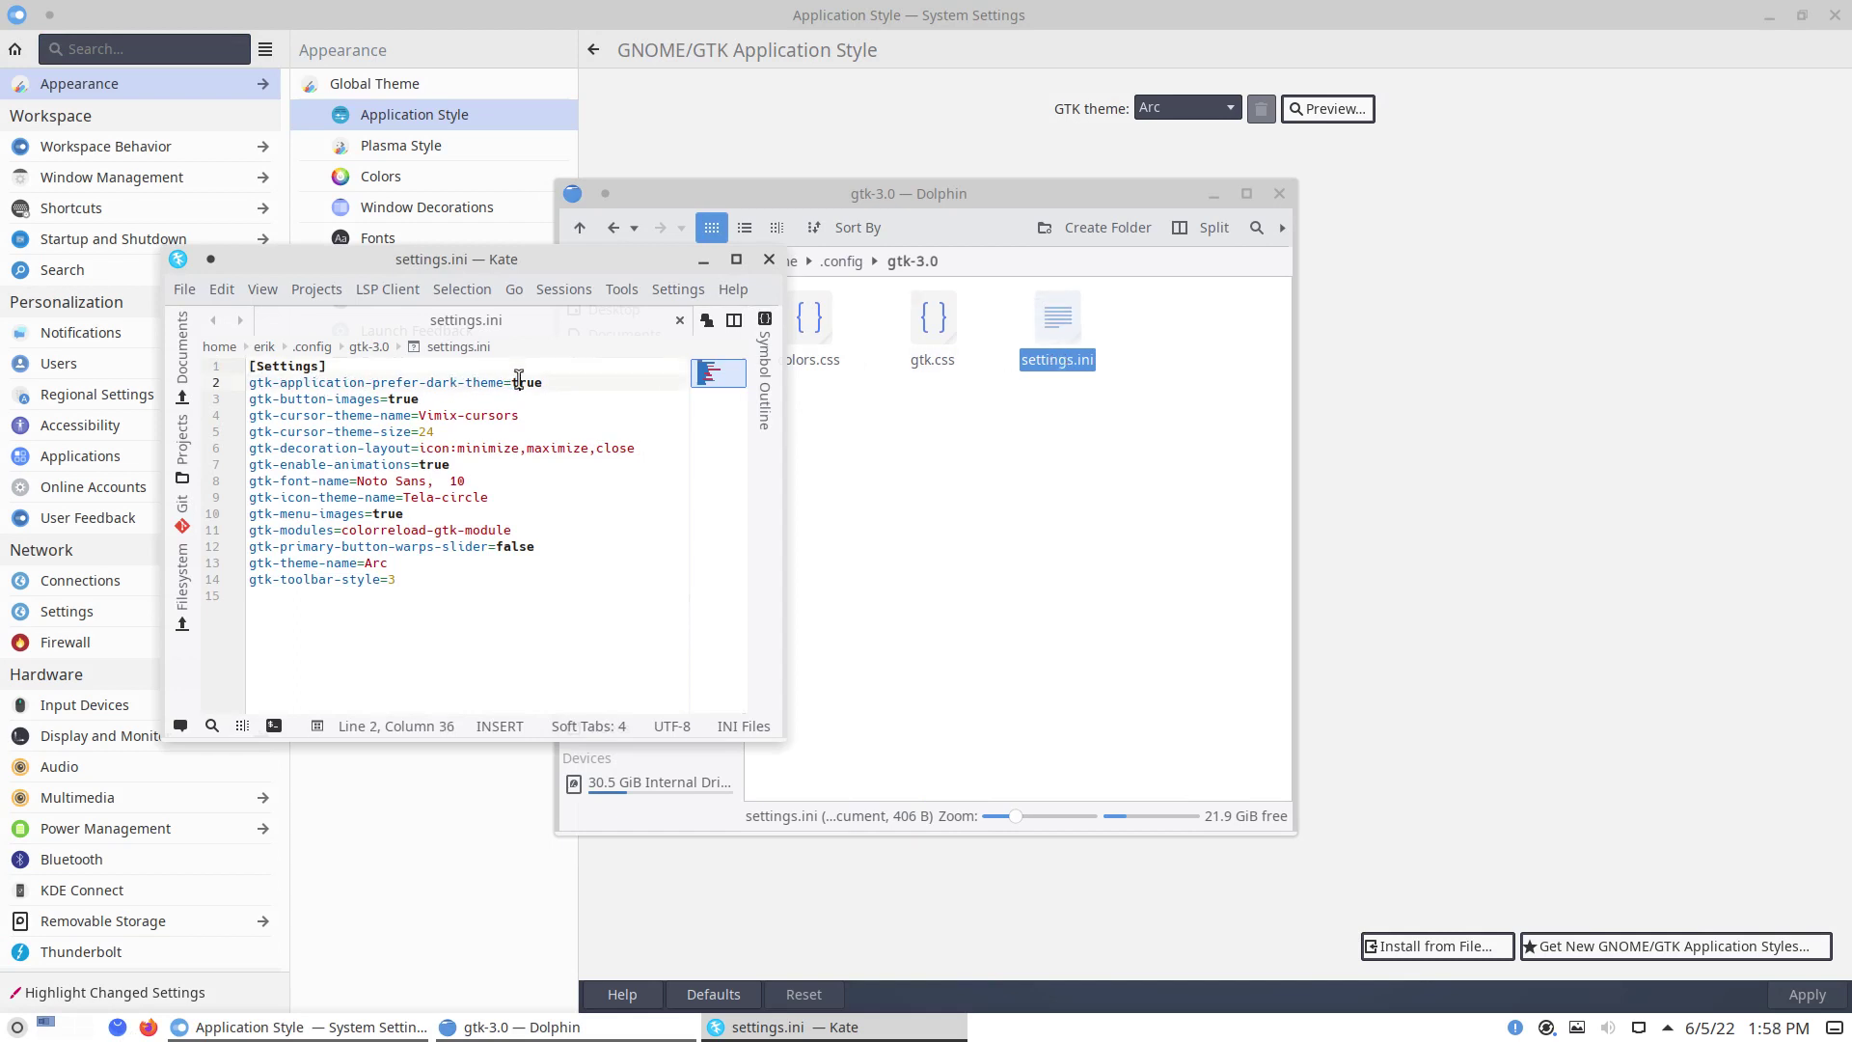
pyautogui.doubleClick(518, 382)
pyautogui.write('false')
pyautogui.hotkey('ctrl', 's')
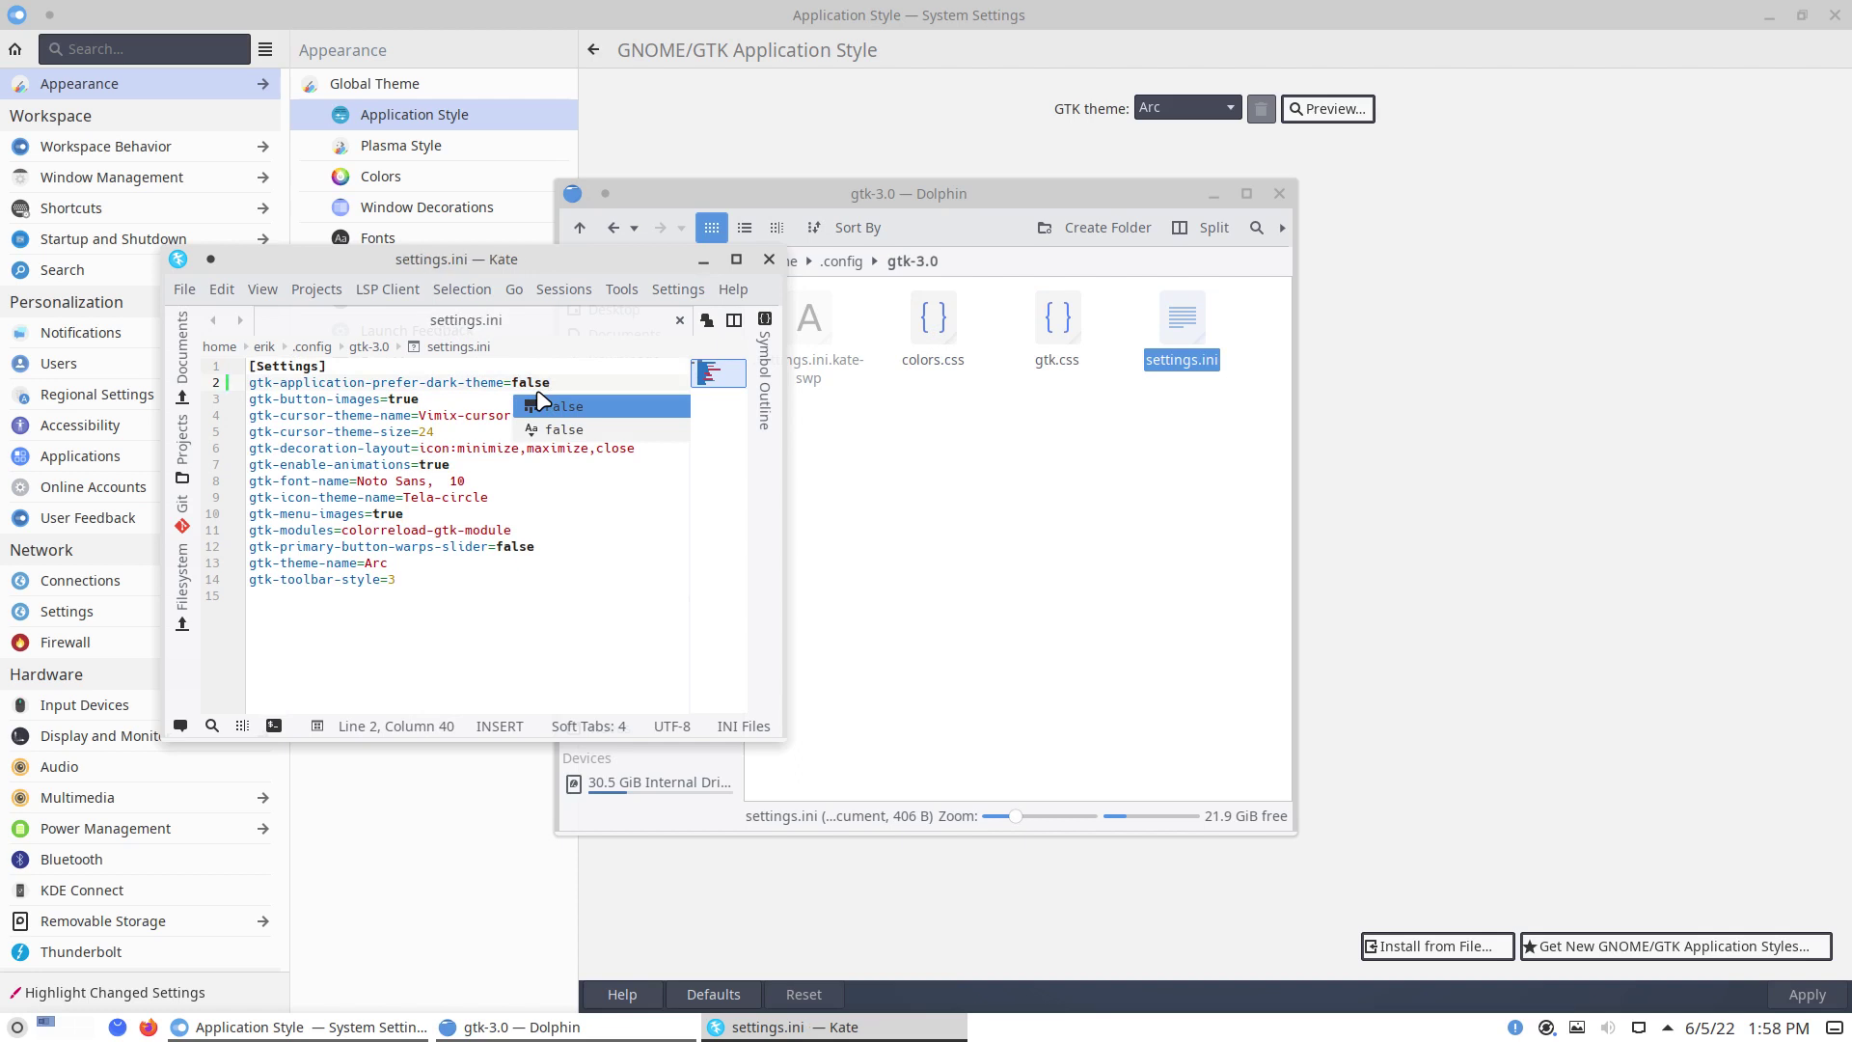
pyautogui.click(993, 509)
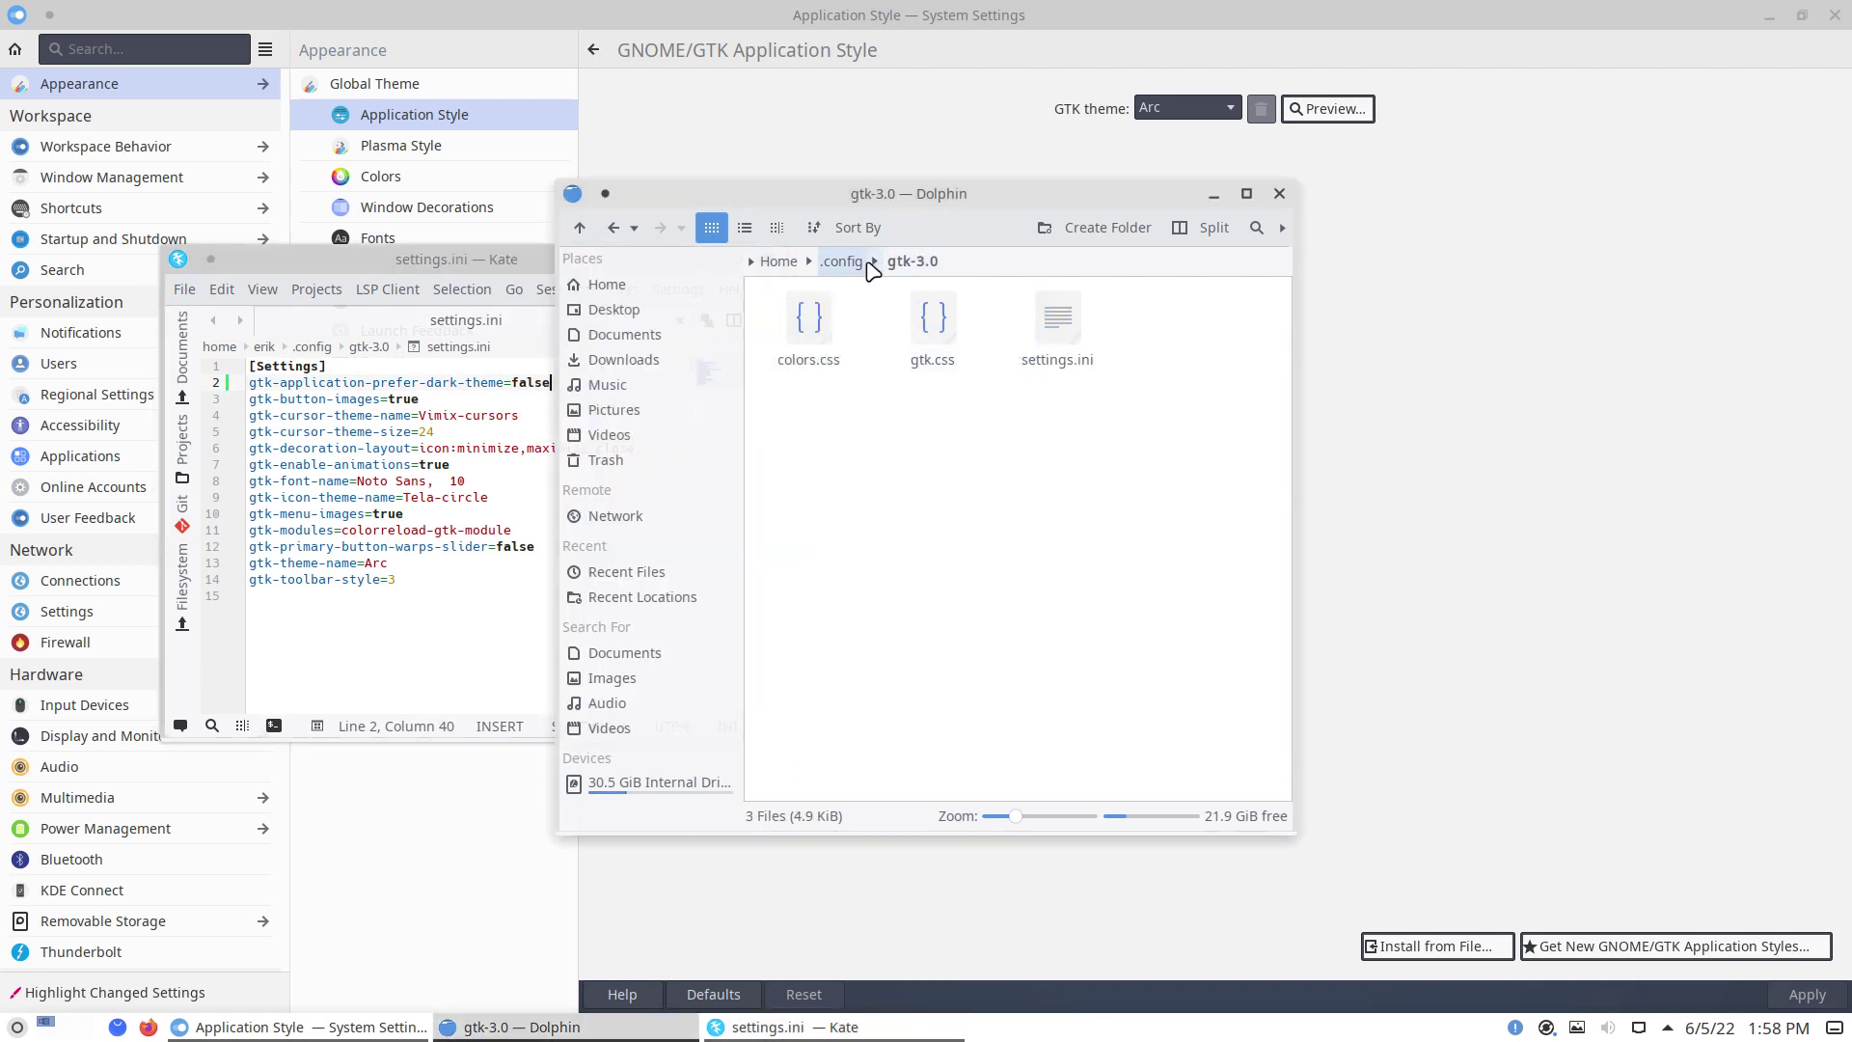
pyautogui.click(845, 261)
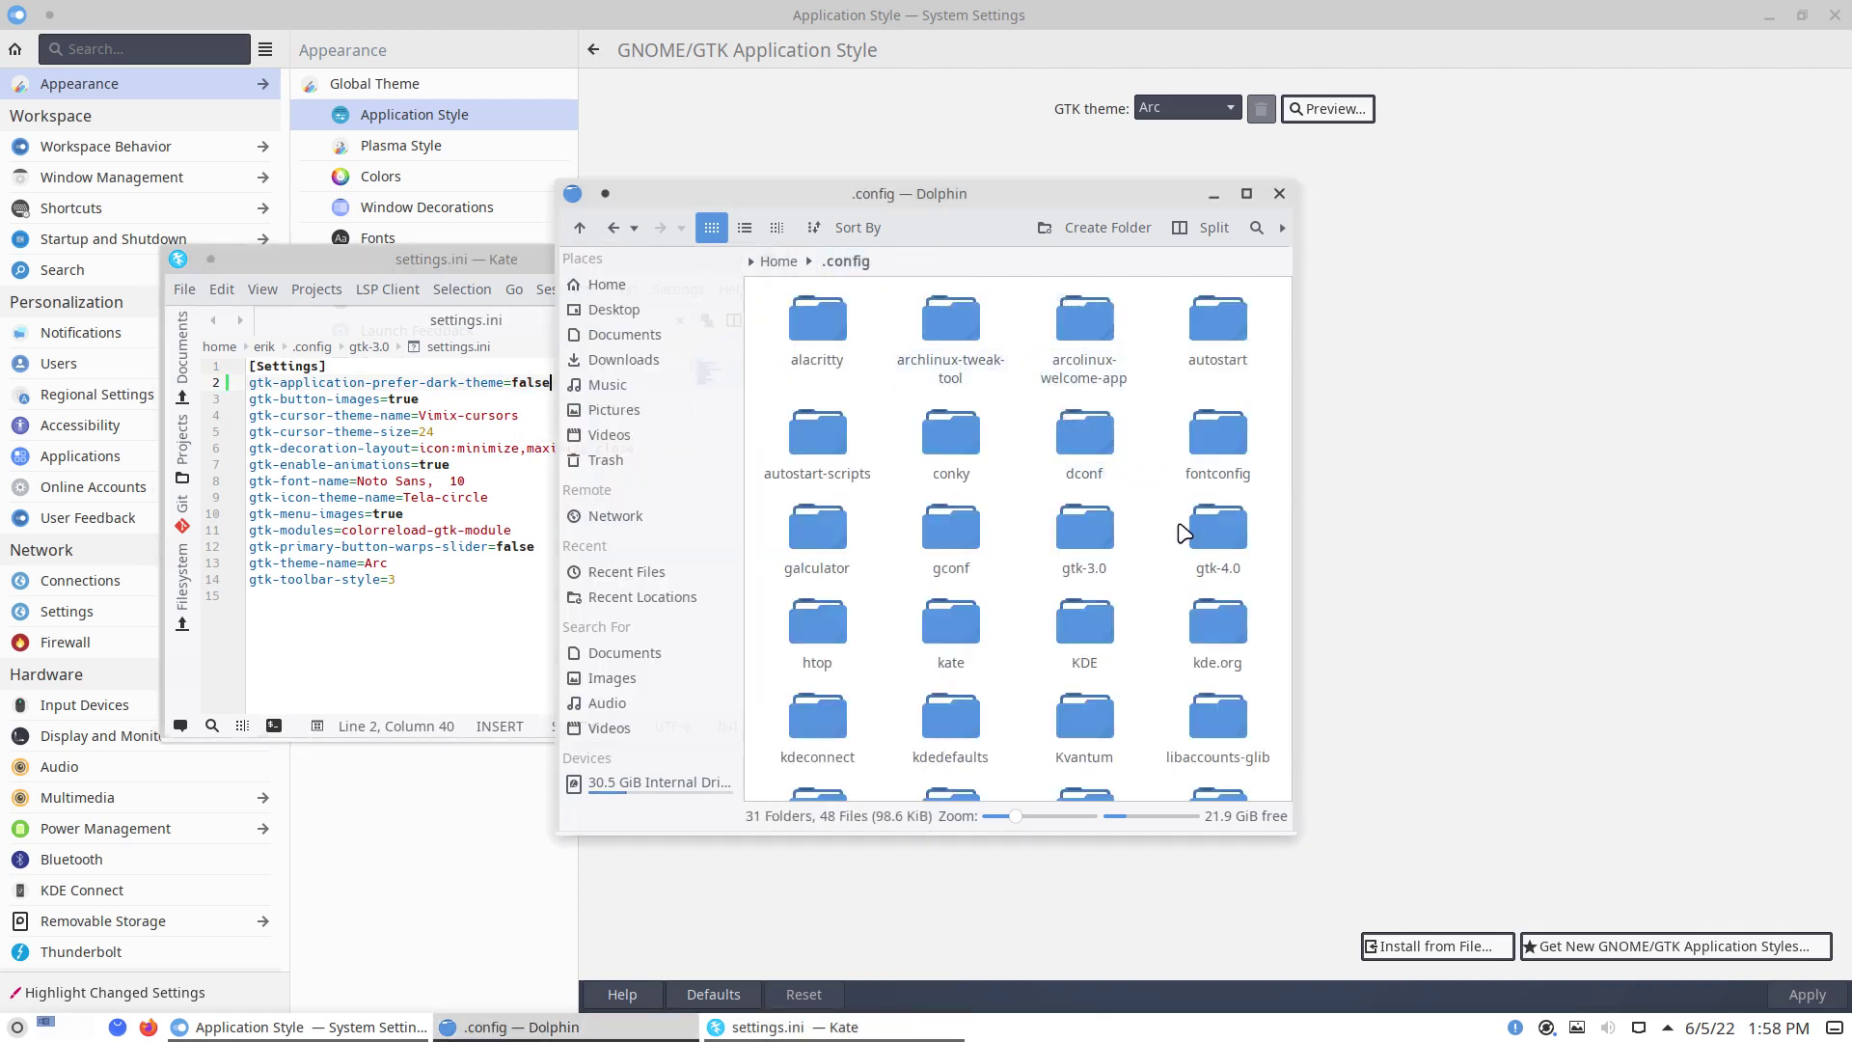
# Change gtk-application-prefer-dark-theme to false in gtk-4.0/settings.ini and save it
pyautogui.click(1225, 528)
pyautogui.doubleClick(829, 328)
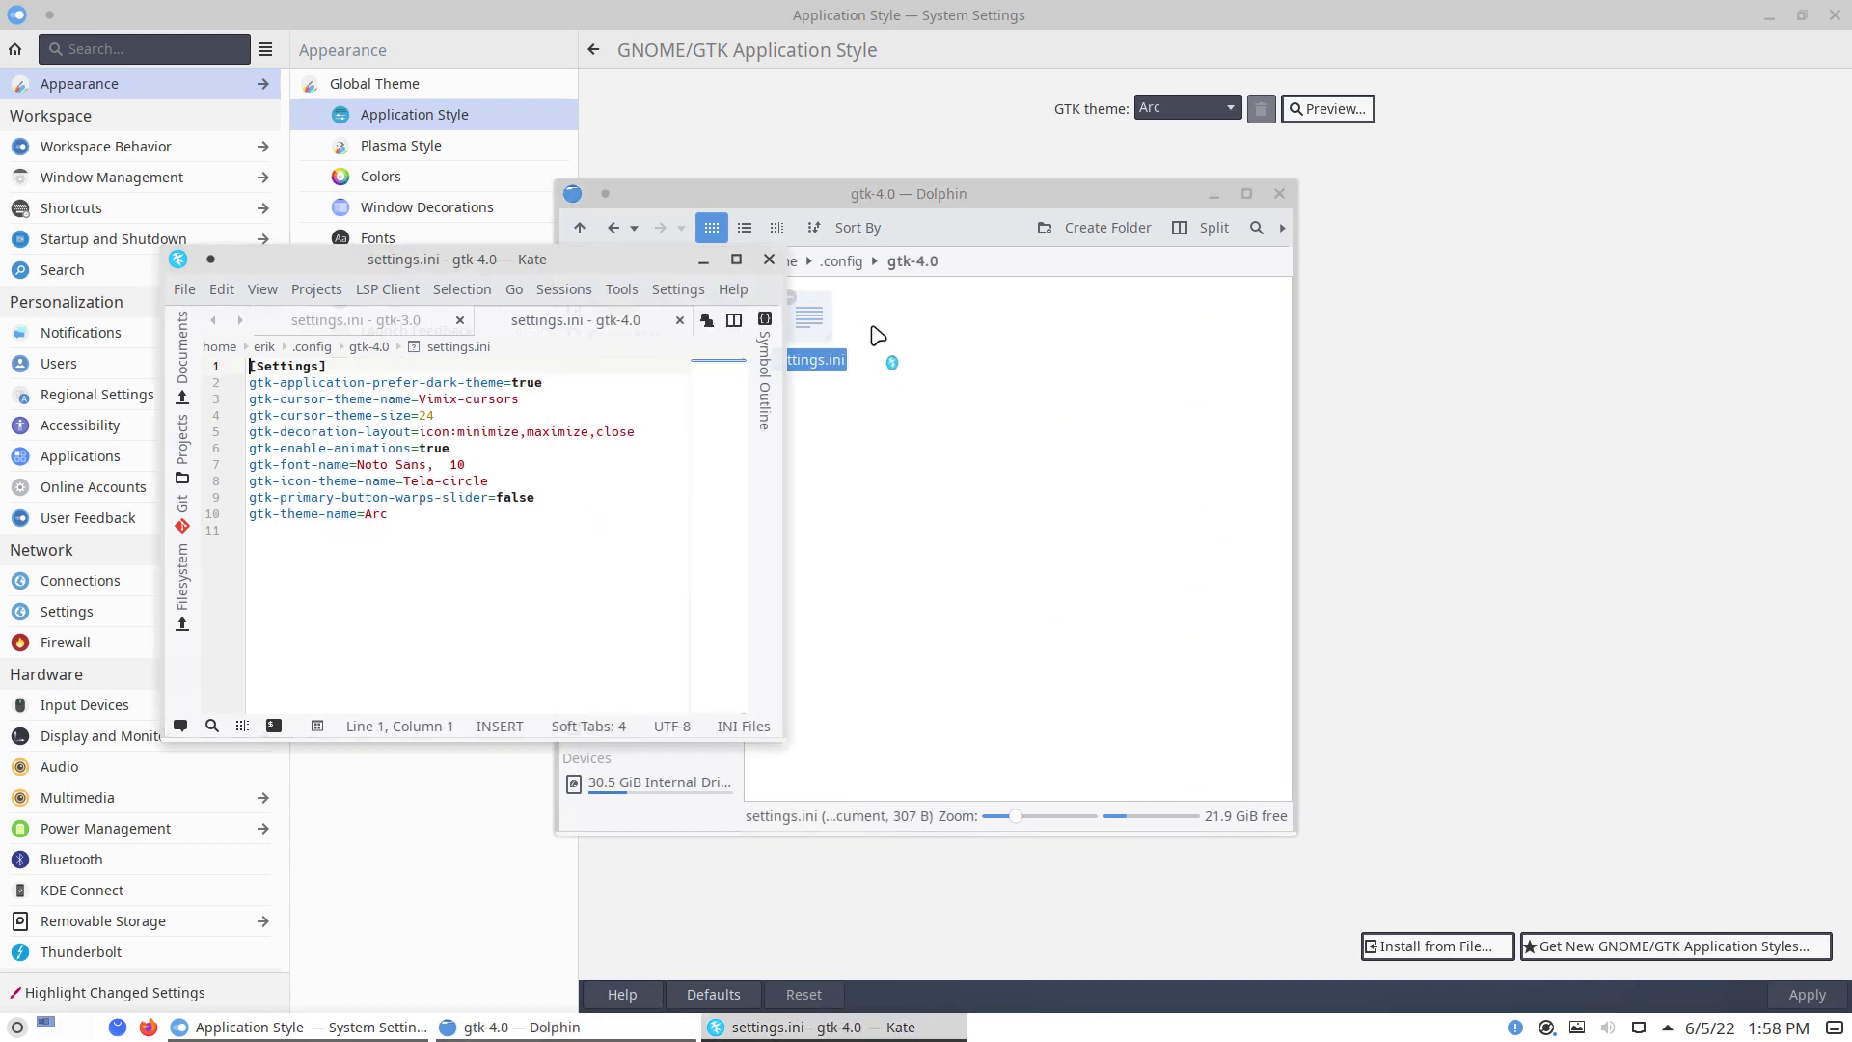
pyautogui.doubleClick(526, 383)
pyautogui.write('false')
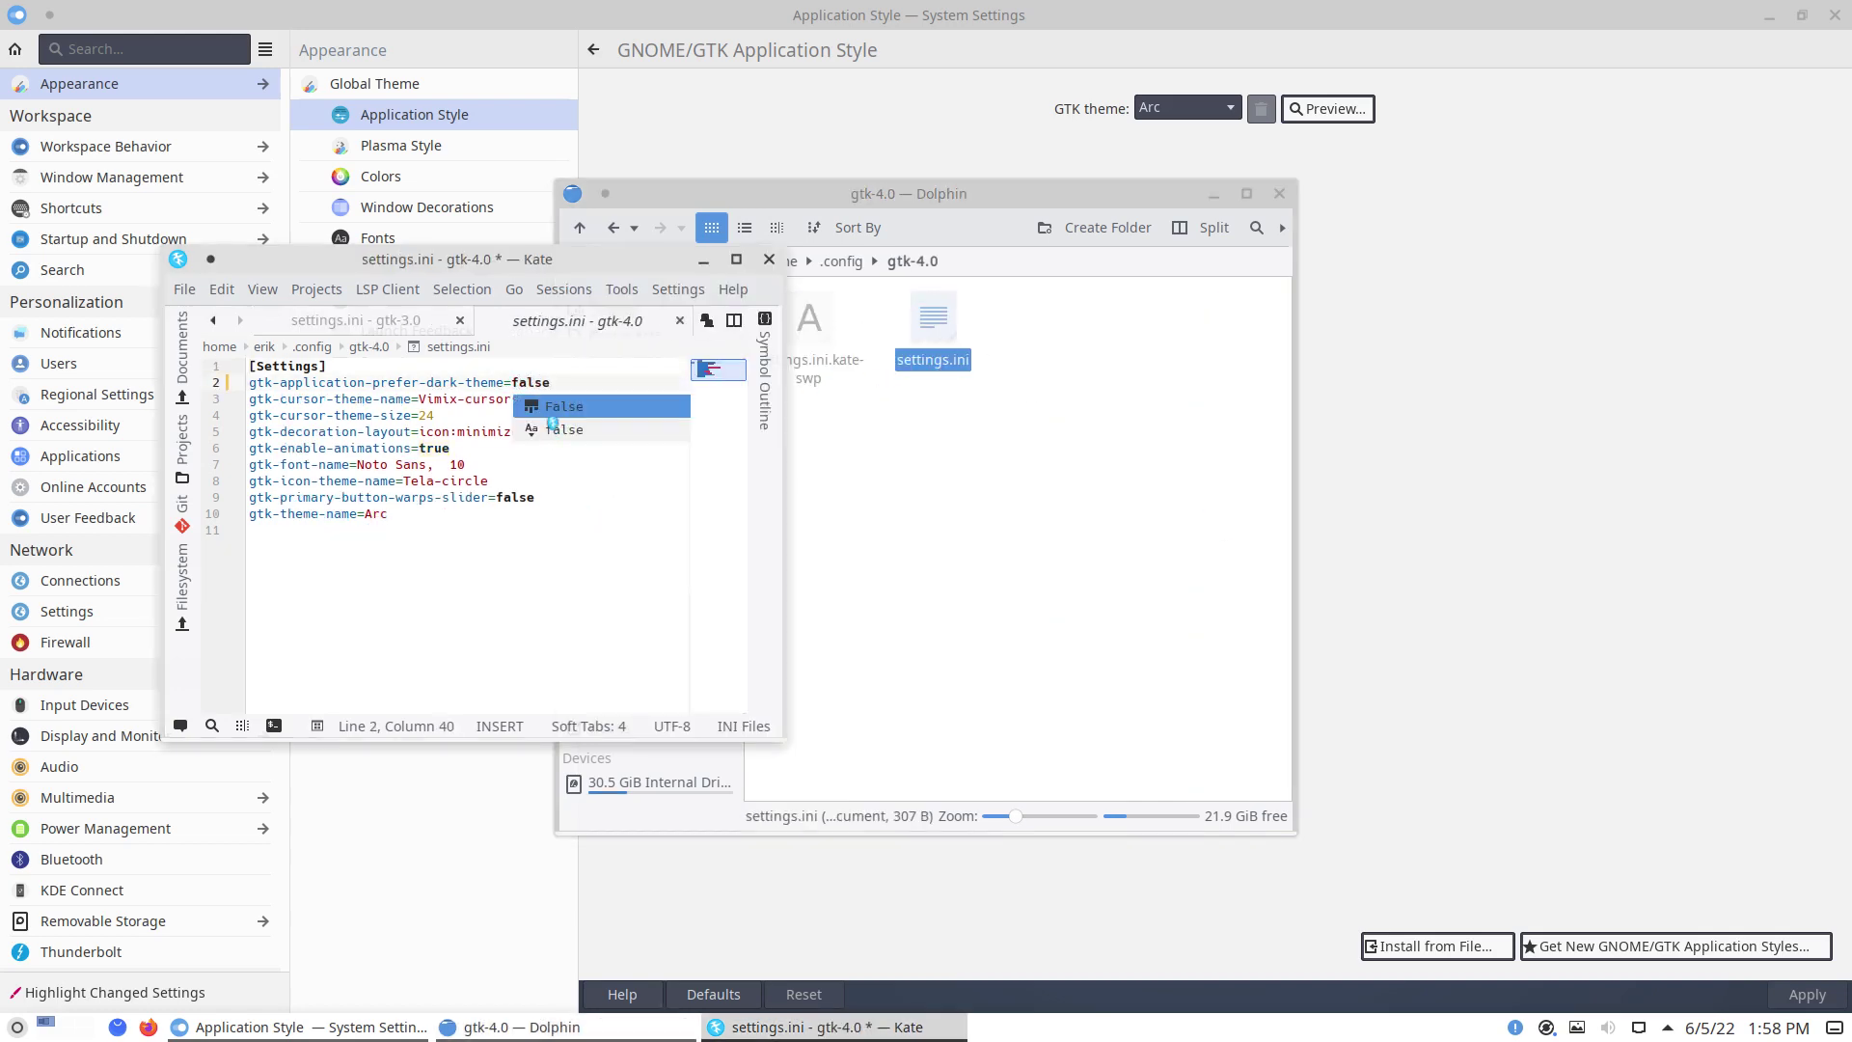
pyautogui.hotkey('ctrl', 's')
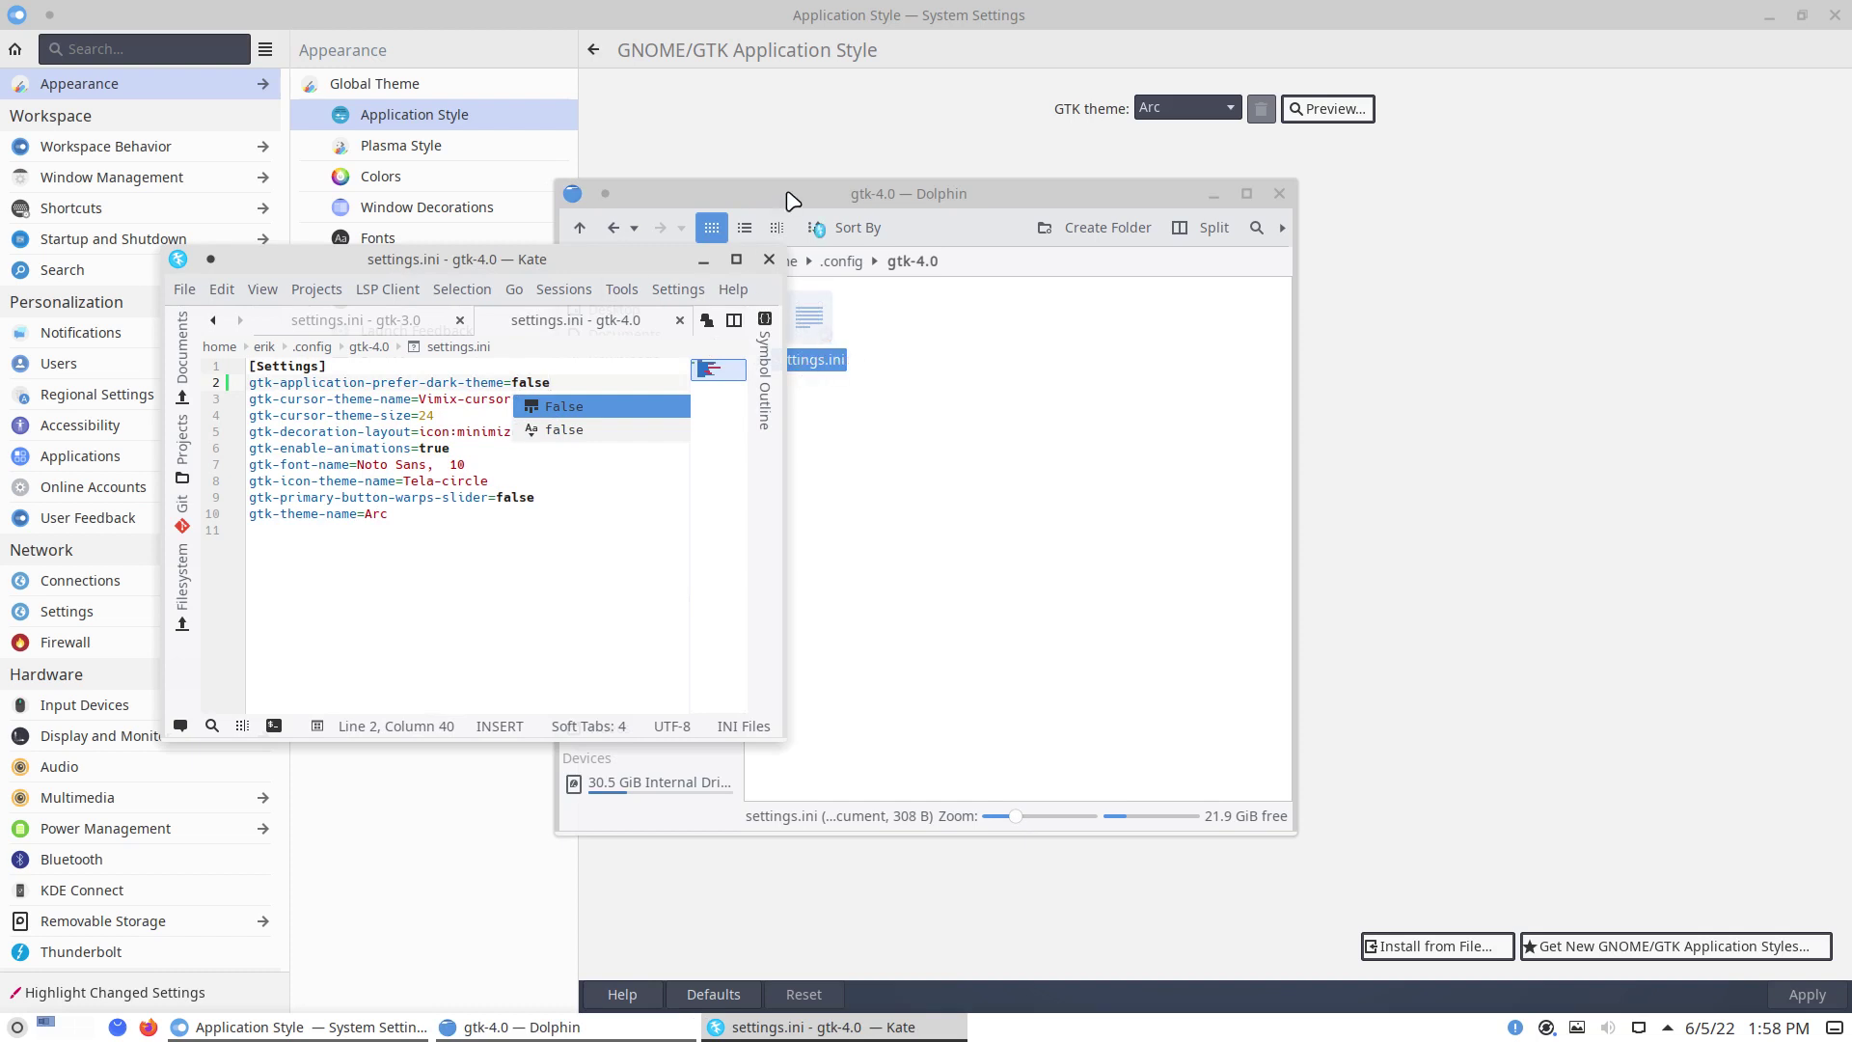
# Close Kate, the Dolphin file manager and System Settings
pyautogui.click(769, 259)
pyautogui.click(1279, 194)
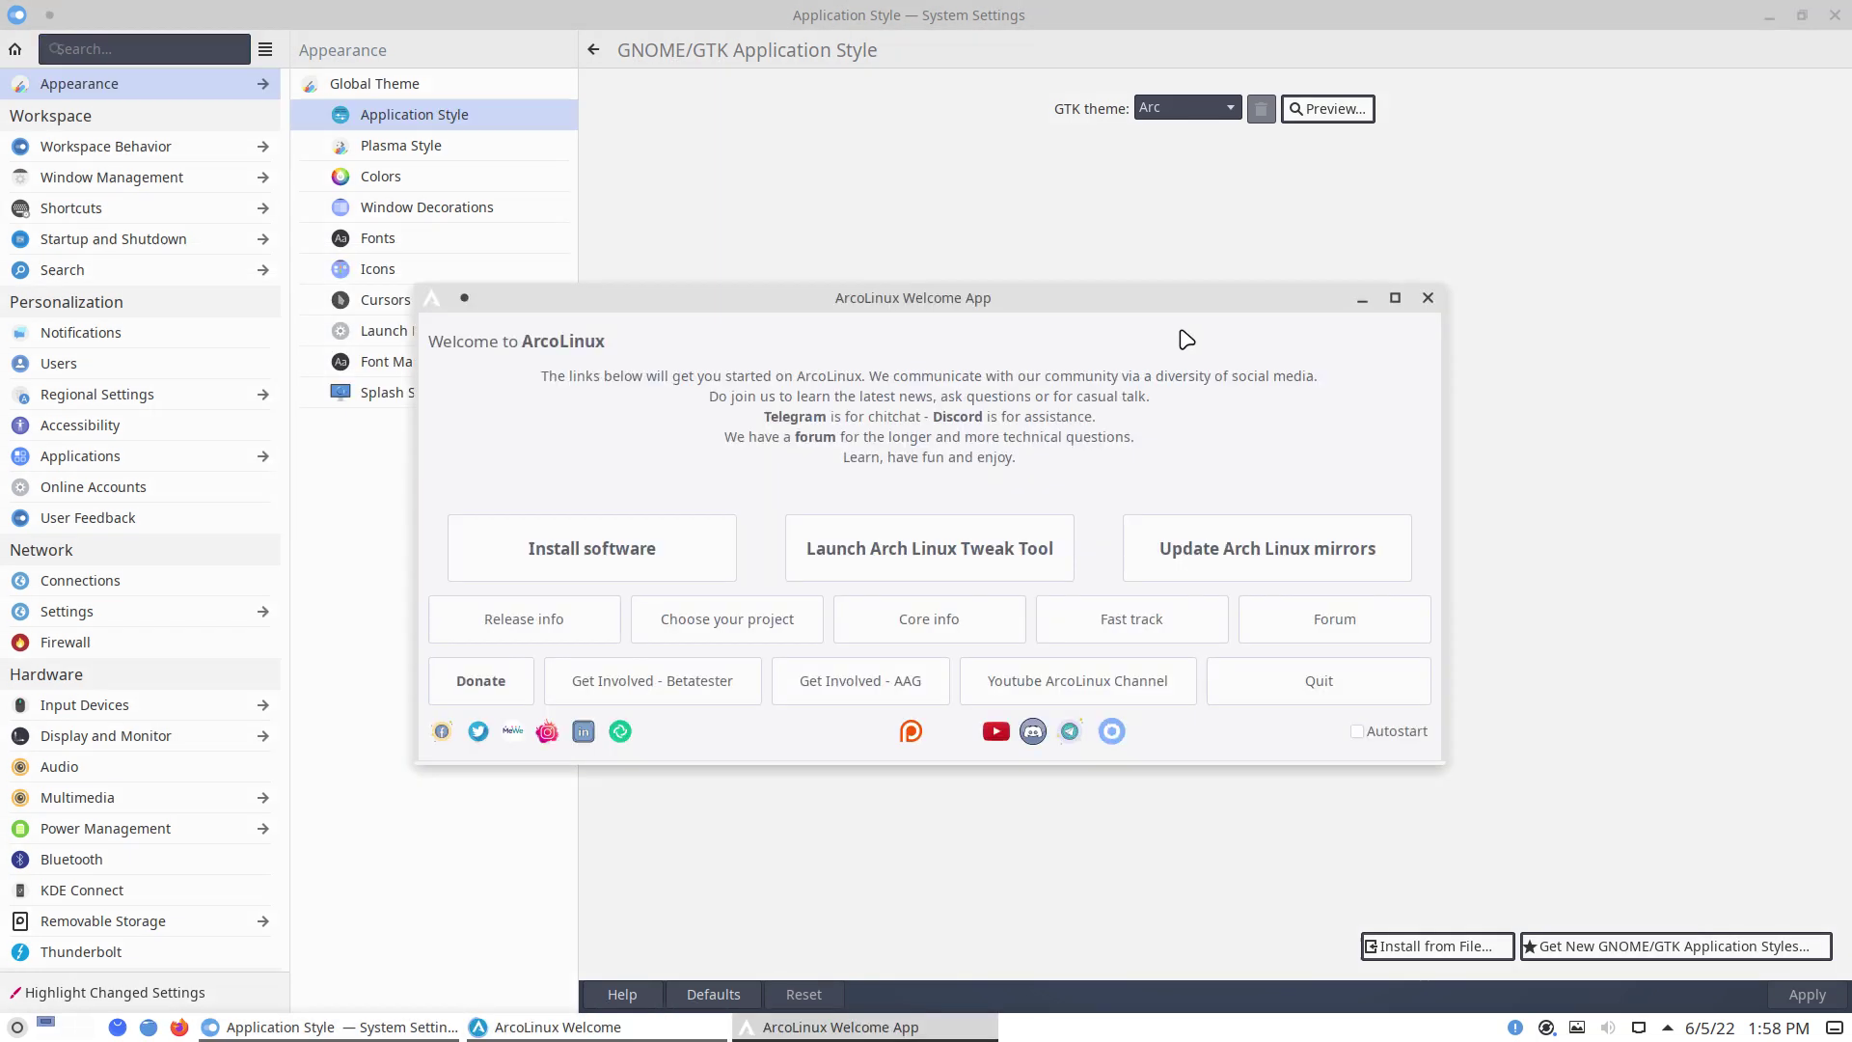
pyautogui.click(1834, 15)
# Close the ArcoLinux welcome window and move the Konsole terminal toward the screen centre
pyautogui.click(1427, 297)
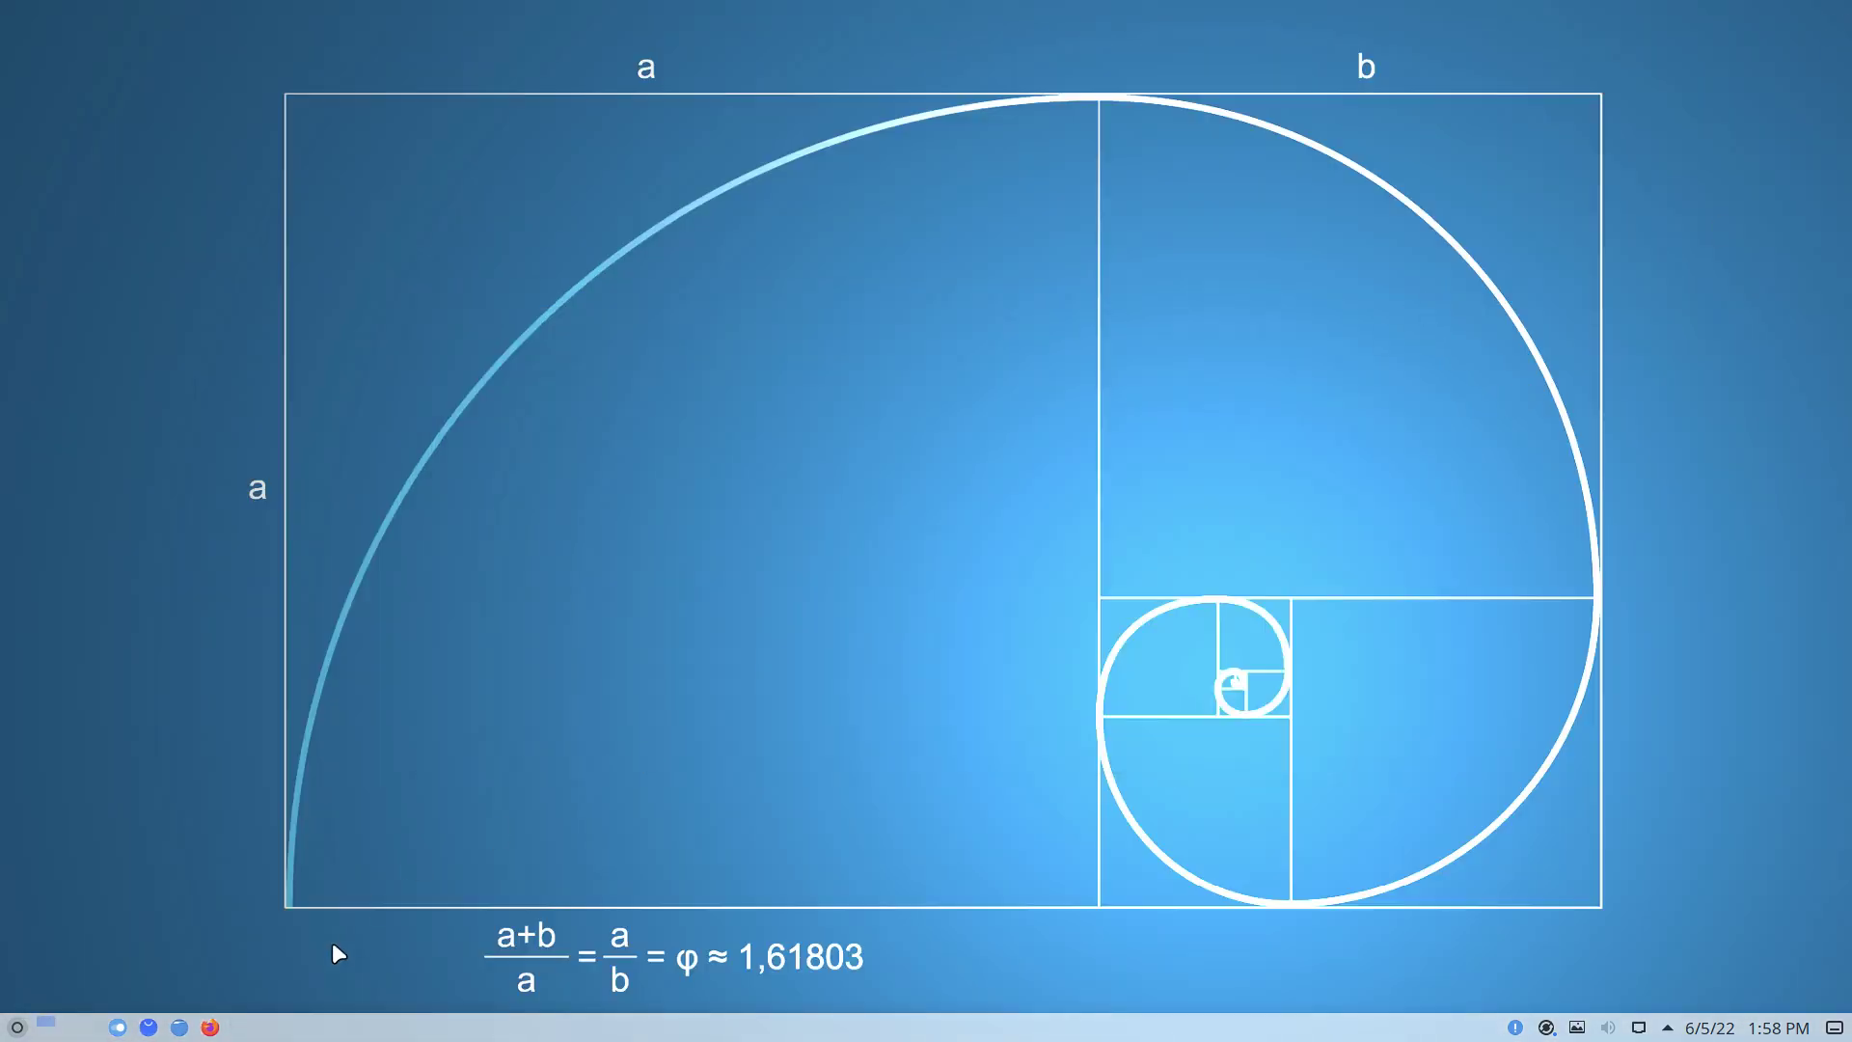
pyautogui.click(14, 1030)
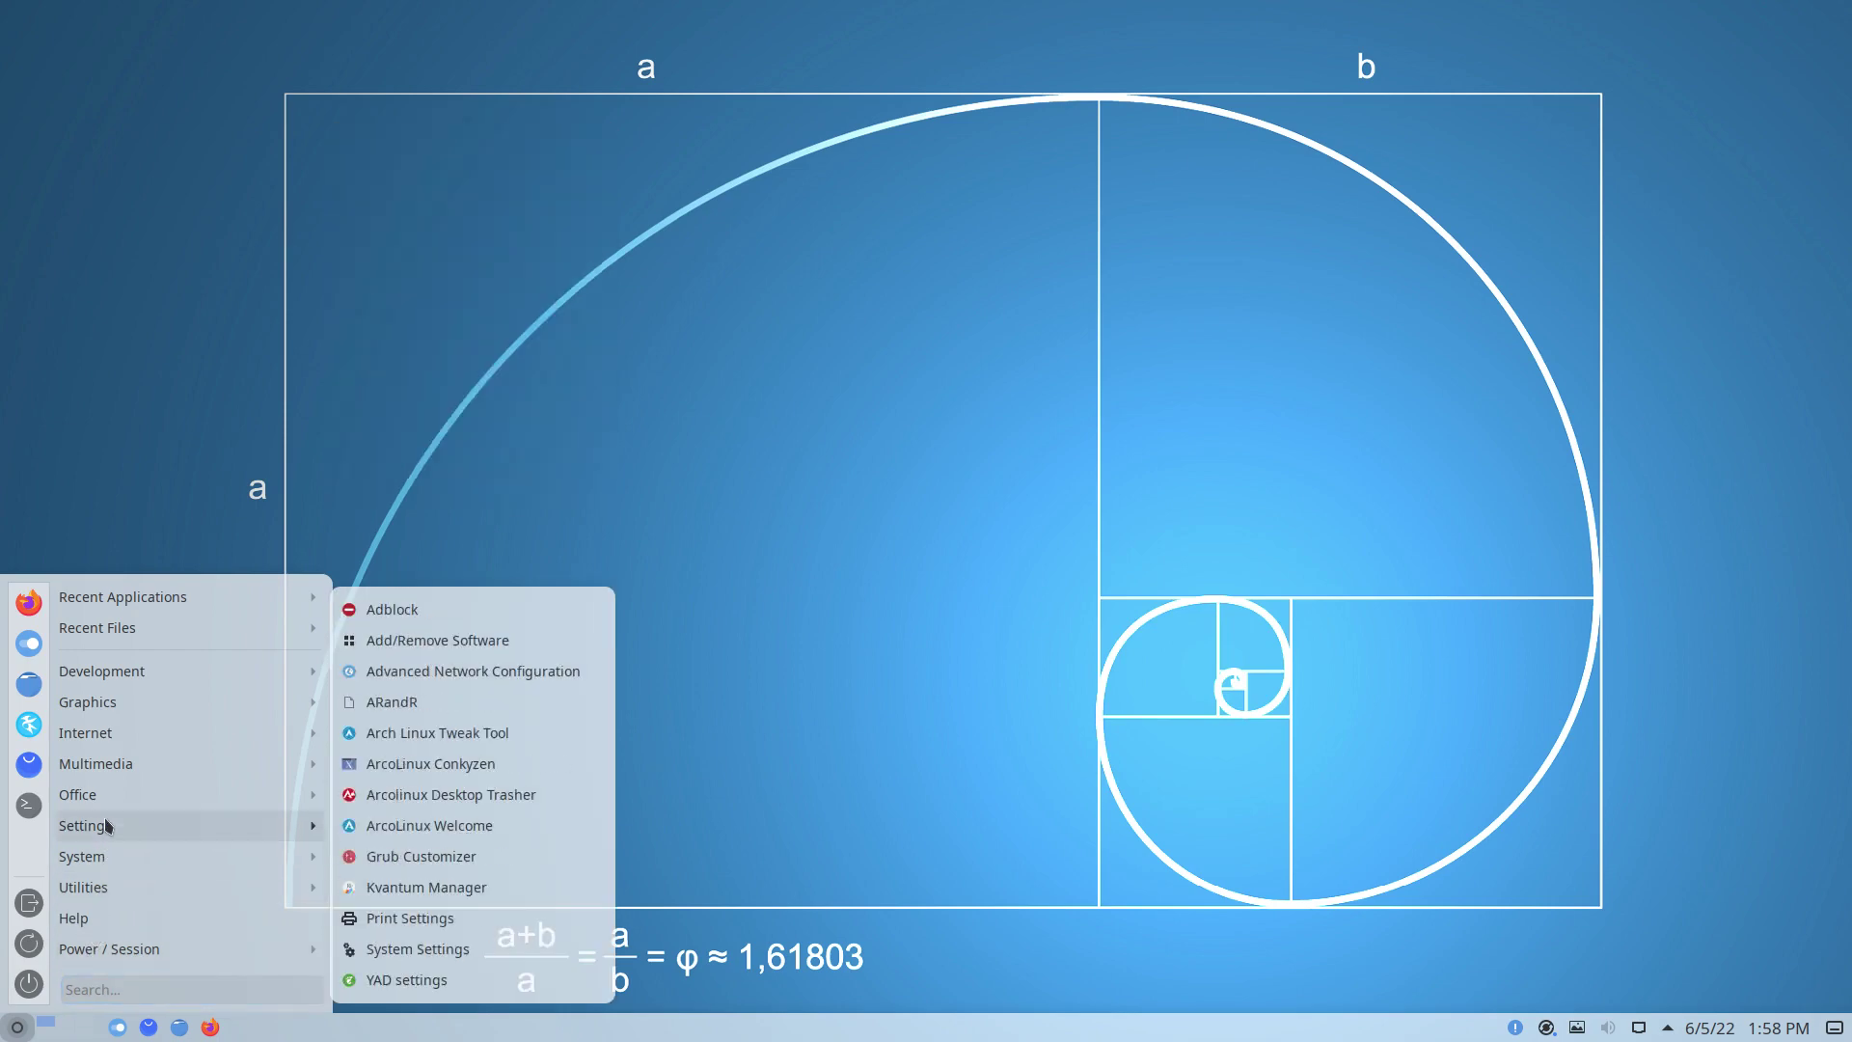
pyautogui.moveTo(126, 681)
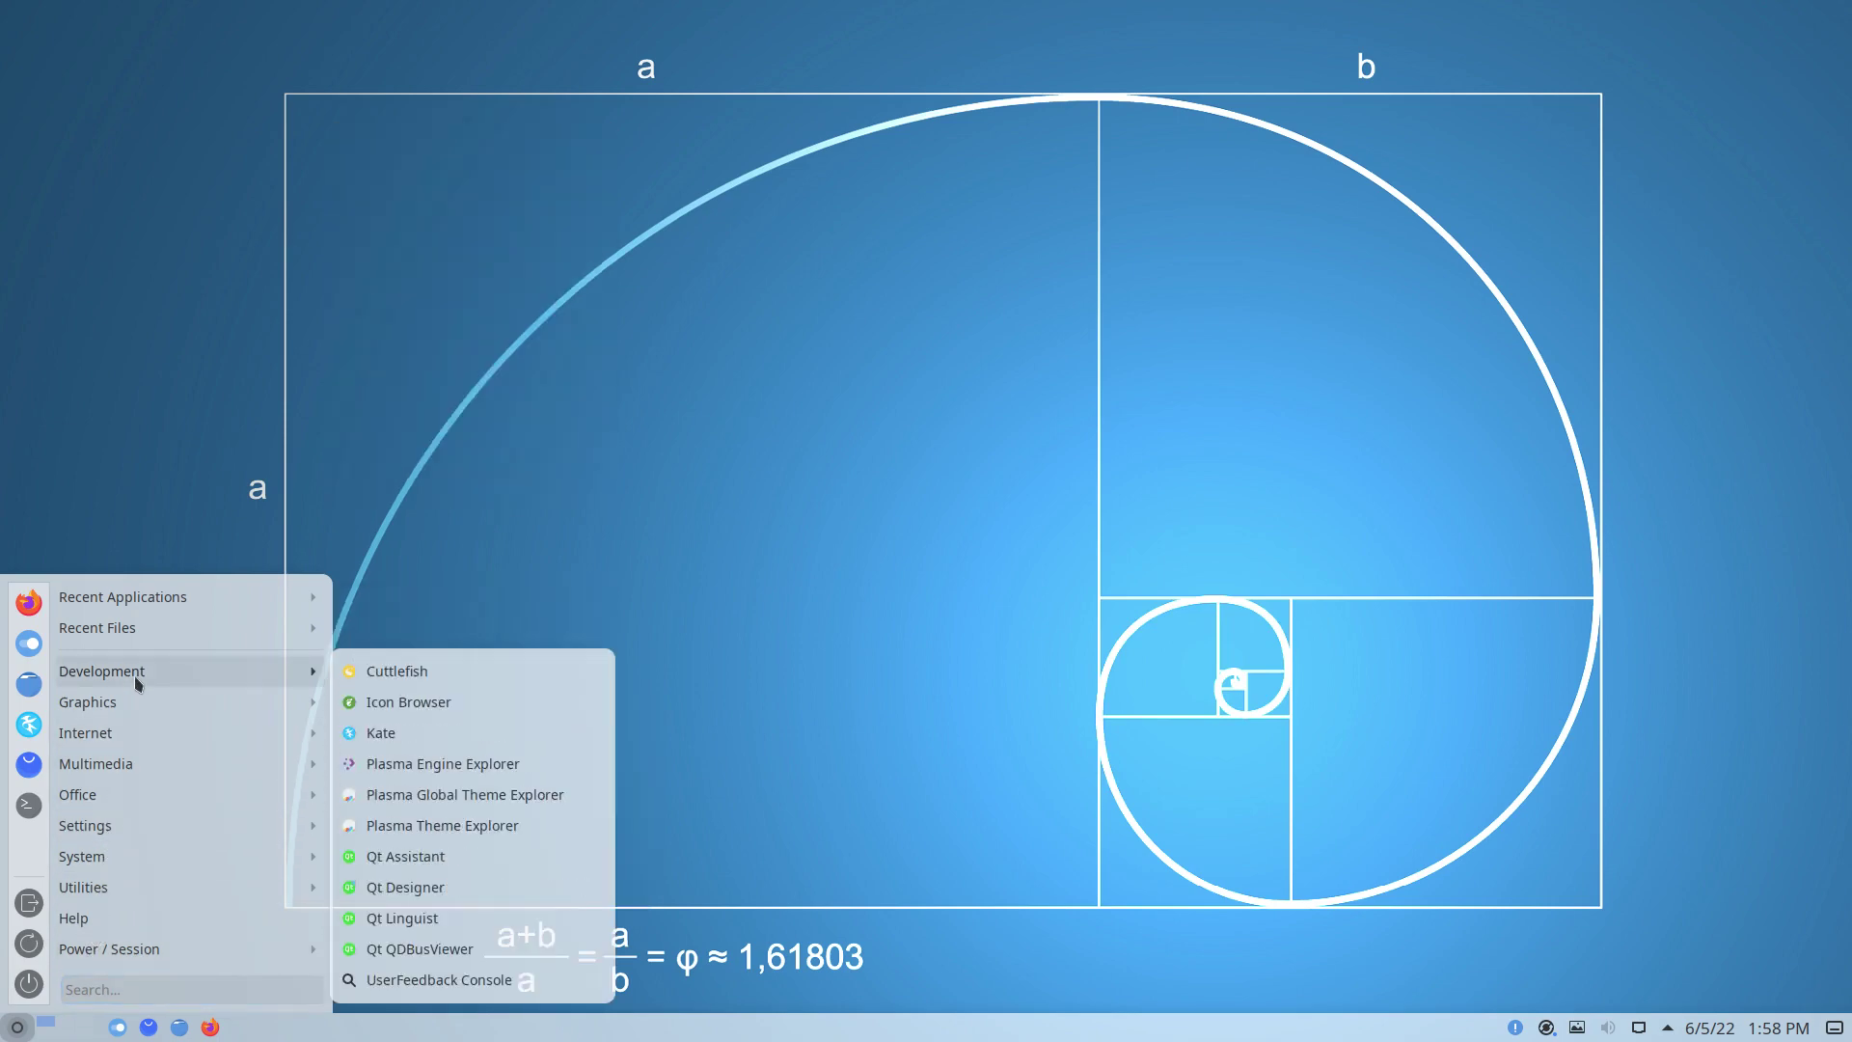
pyautogui.click(613, 534)
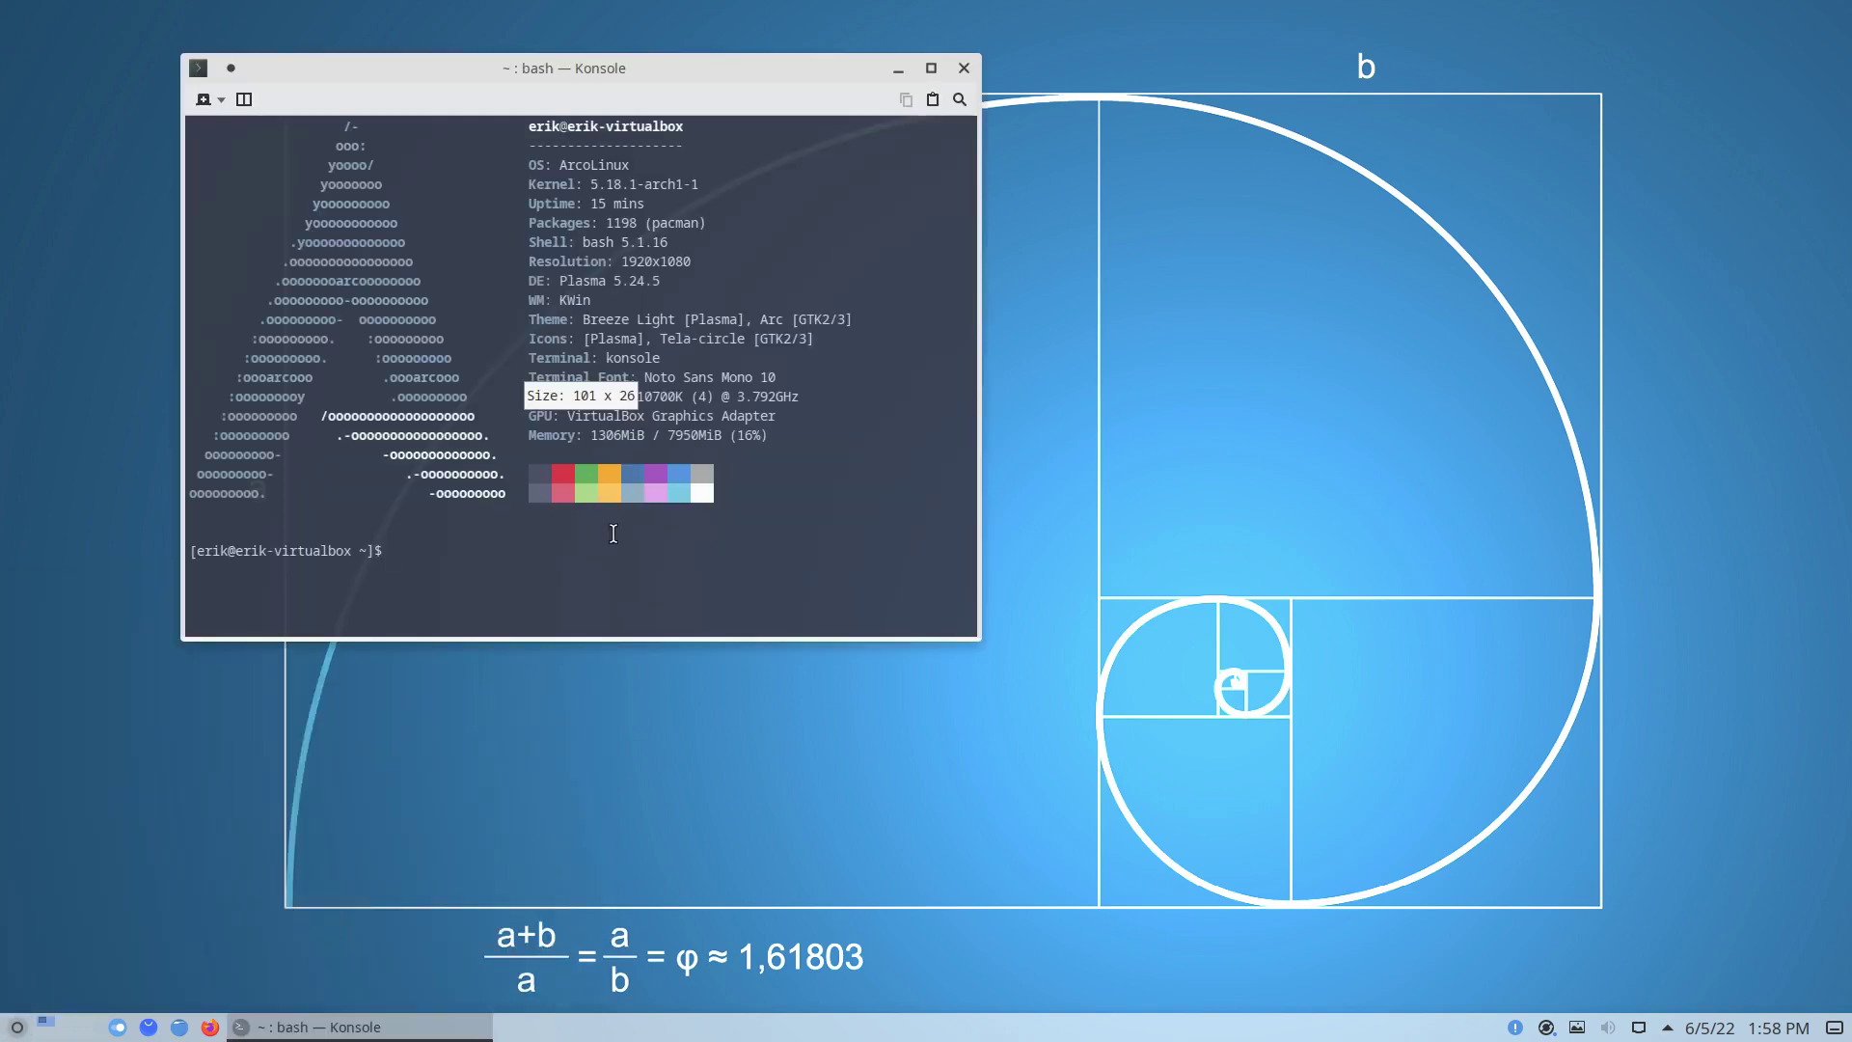
pyautogui.moveTo(686, 81); pyautogui.dragTo(975, 156)
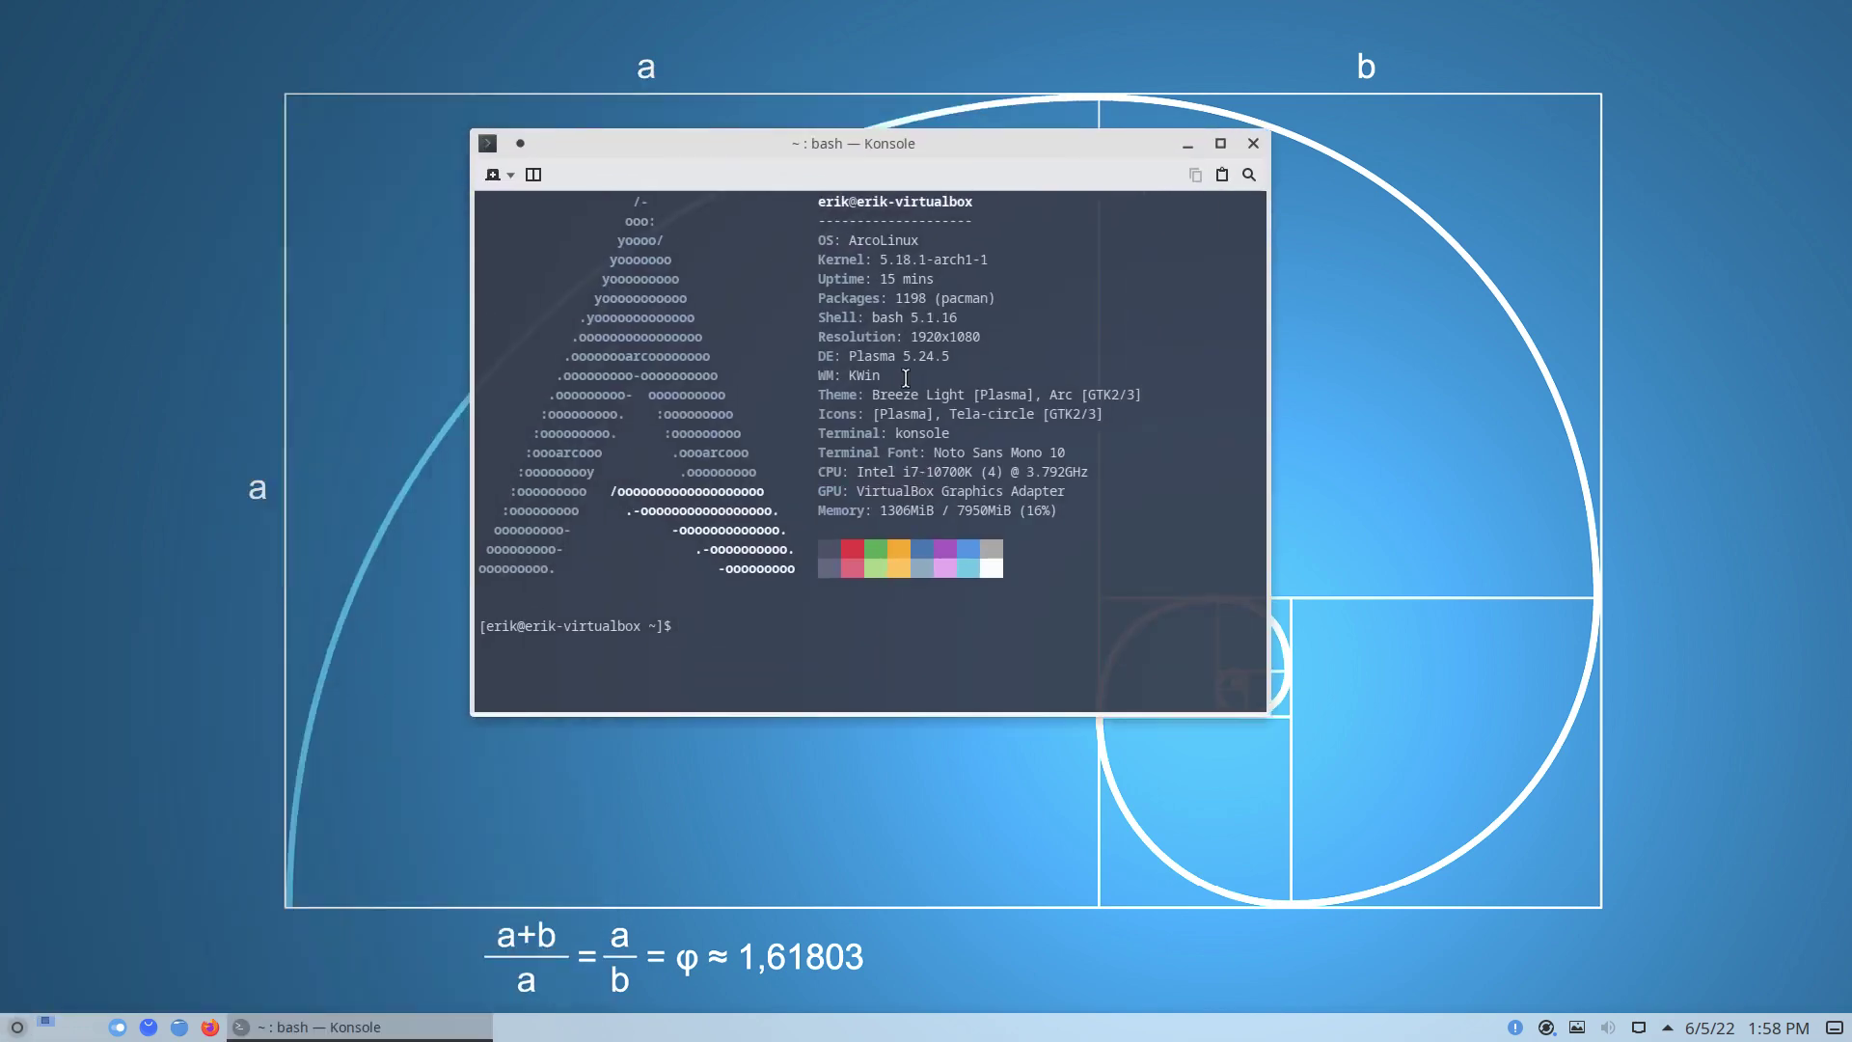
# Open the Appearance page of Konsole's current arcolinux profile settings
pyautogui.rightClick(772, 363)
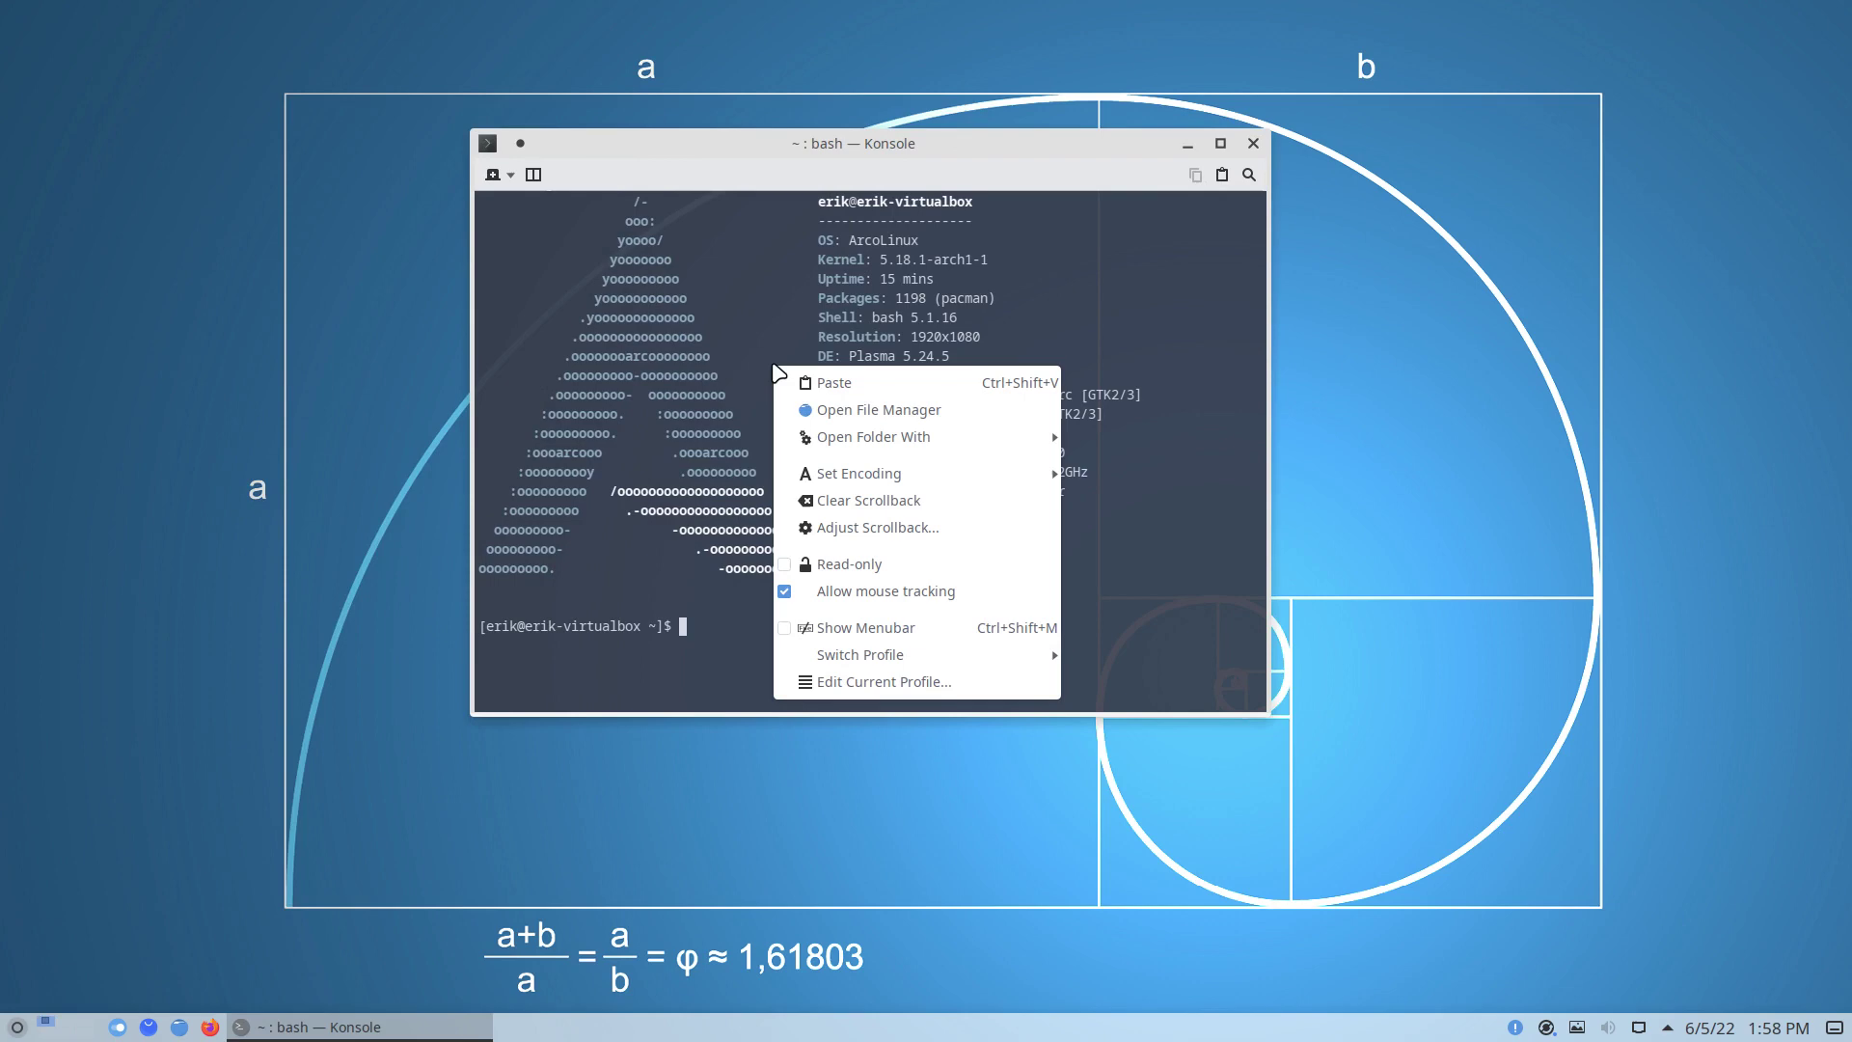
pyautogui.click(903, 682)
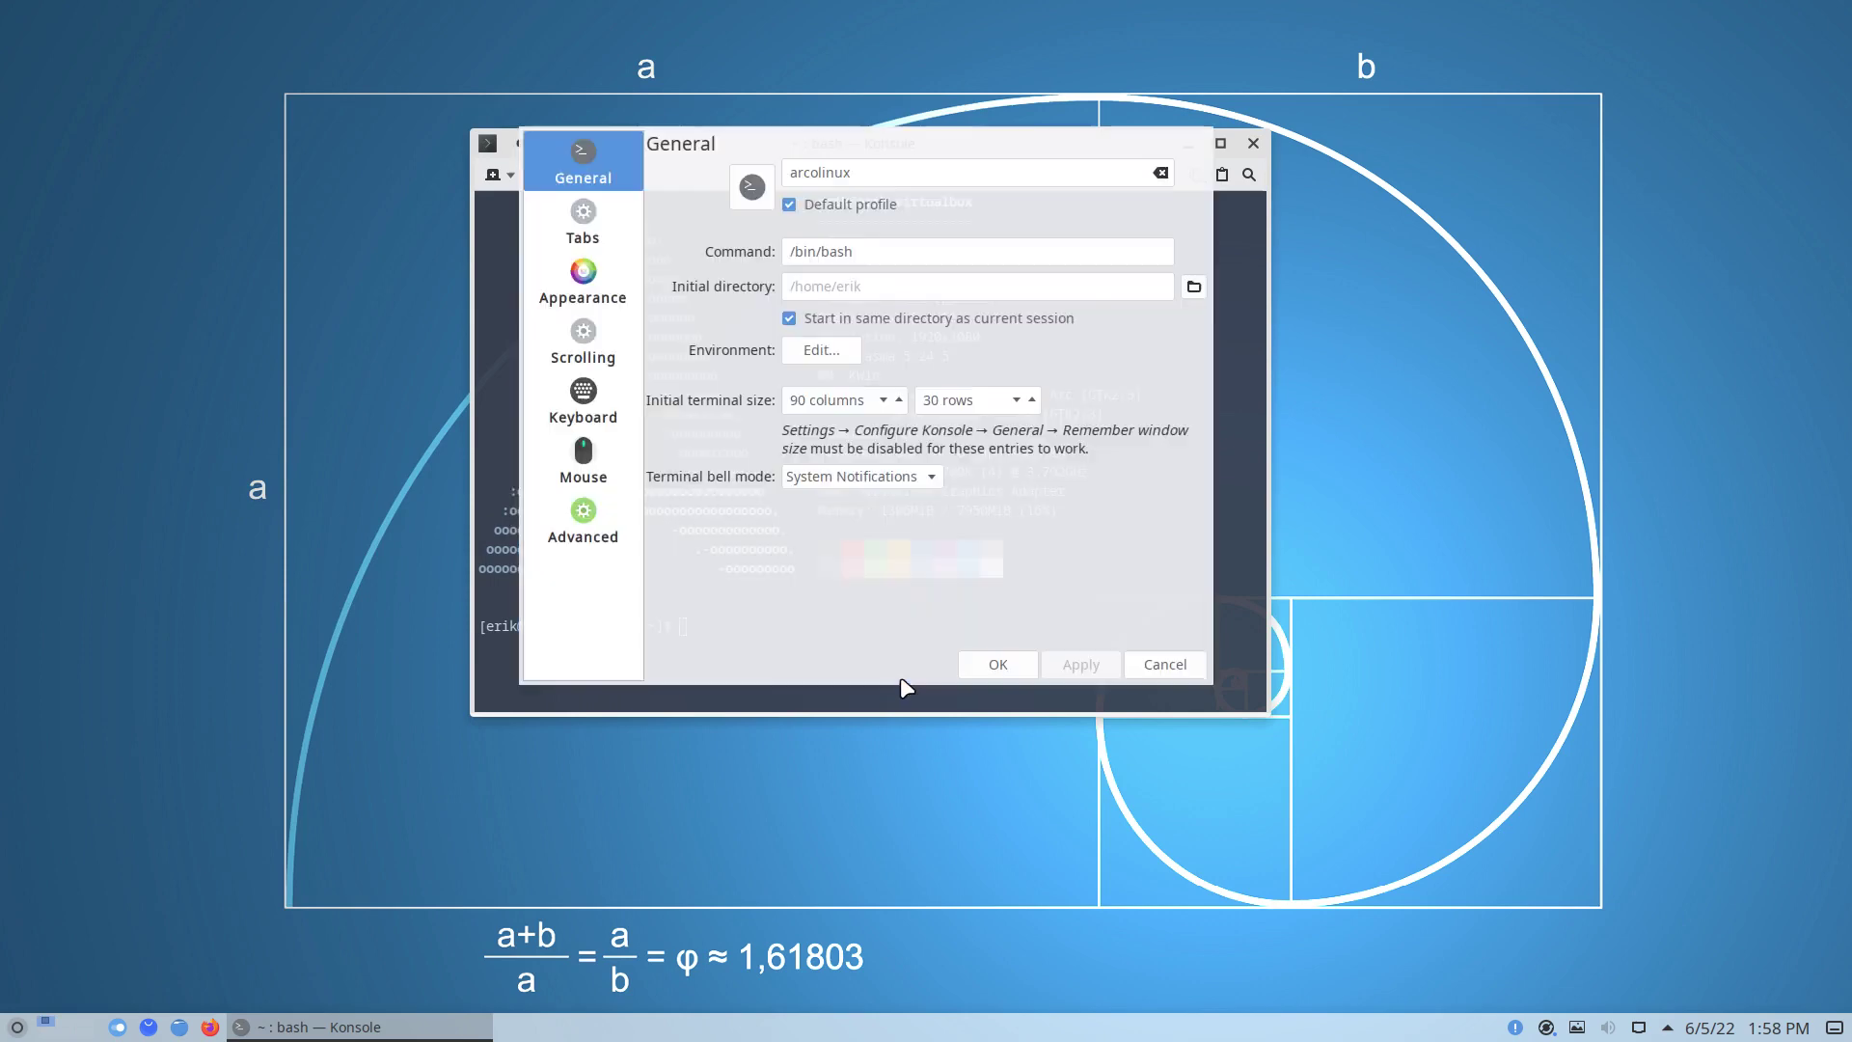
pyautogui.click(583, 285)
pyautogui.moveTo(848, 112); pyautogui.dragTo(1397, 334)
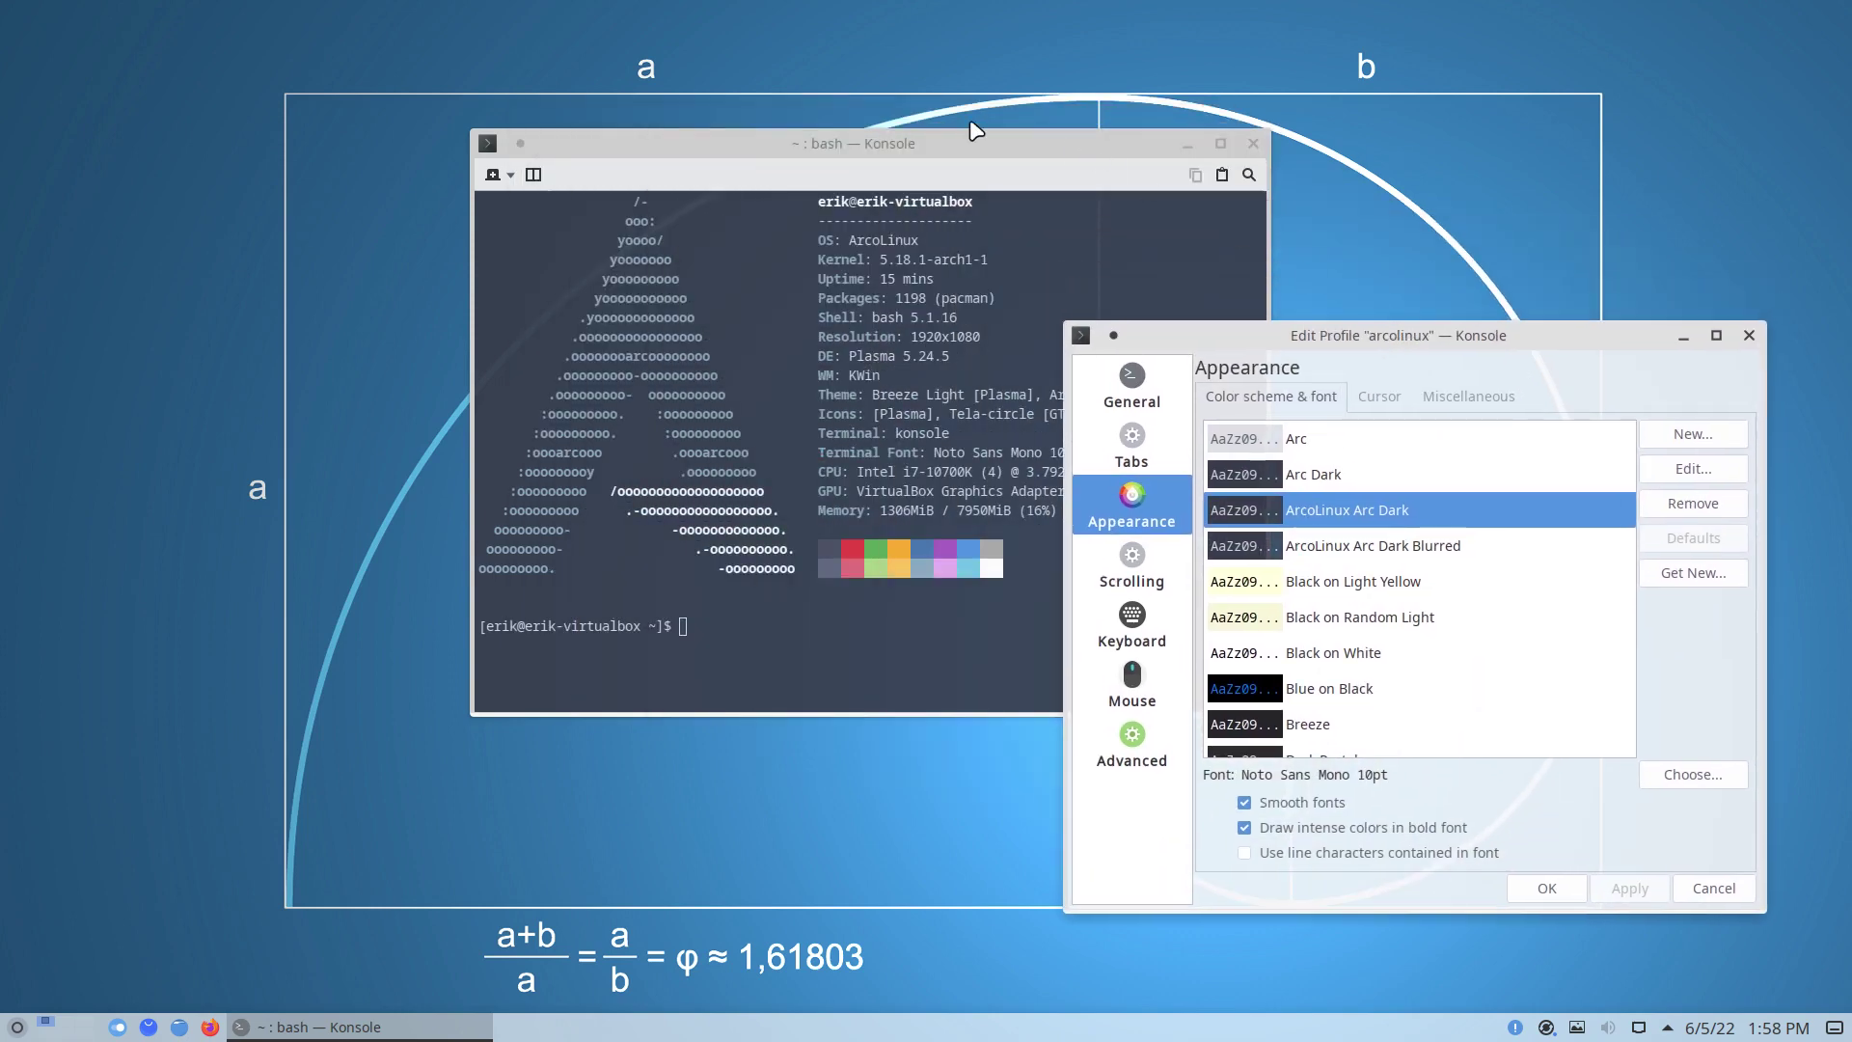
pyautogui.moveTo(917, 135); pyautogui.dragTo(540, 53)
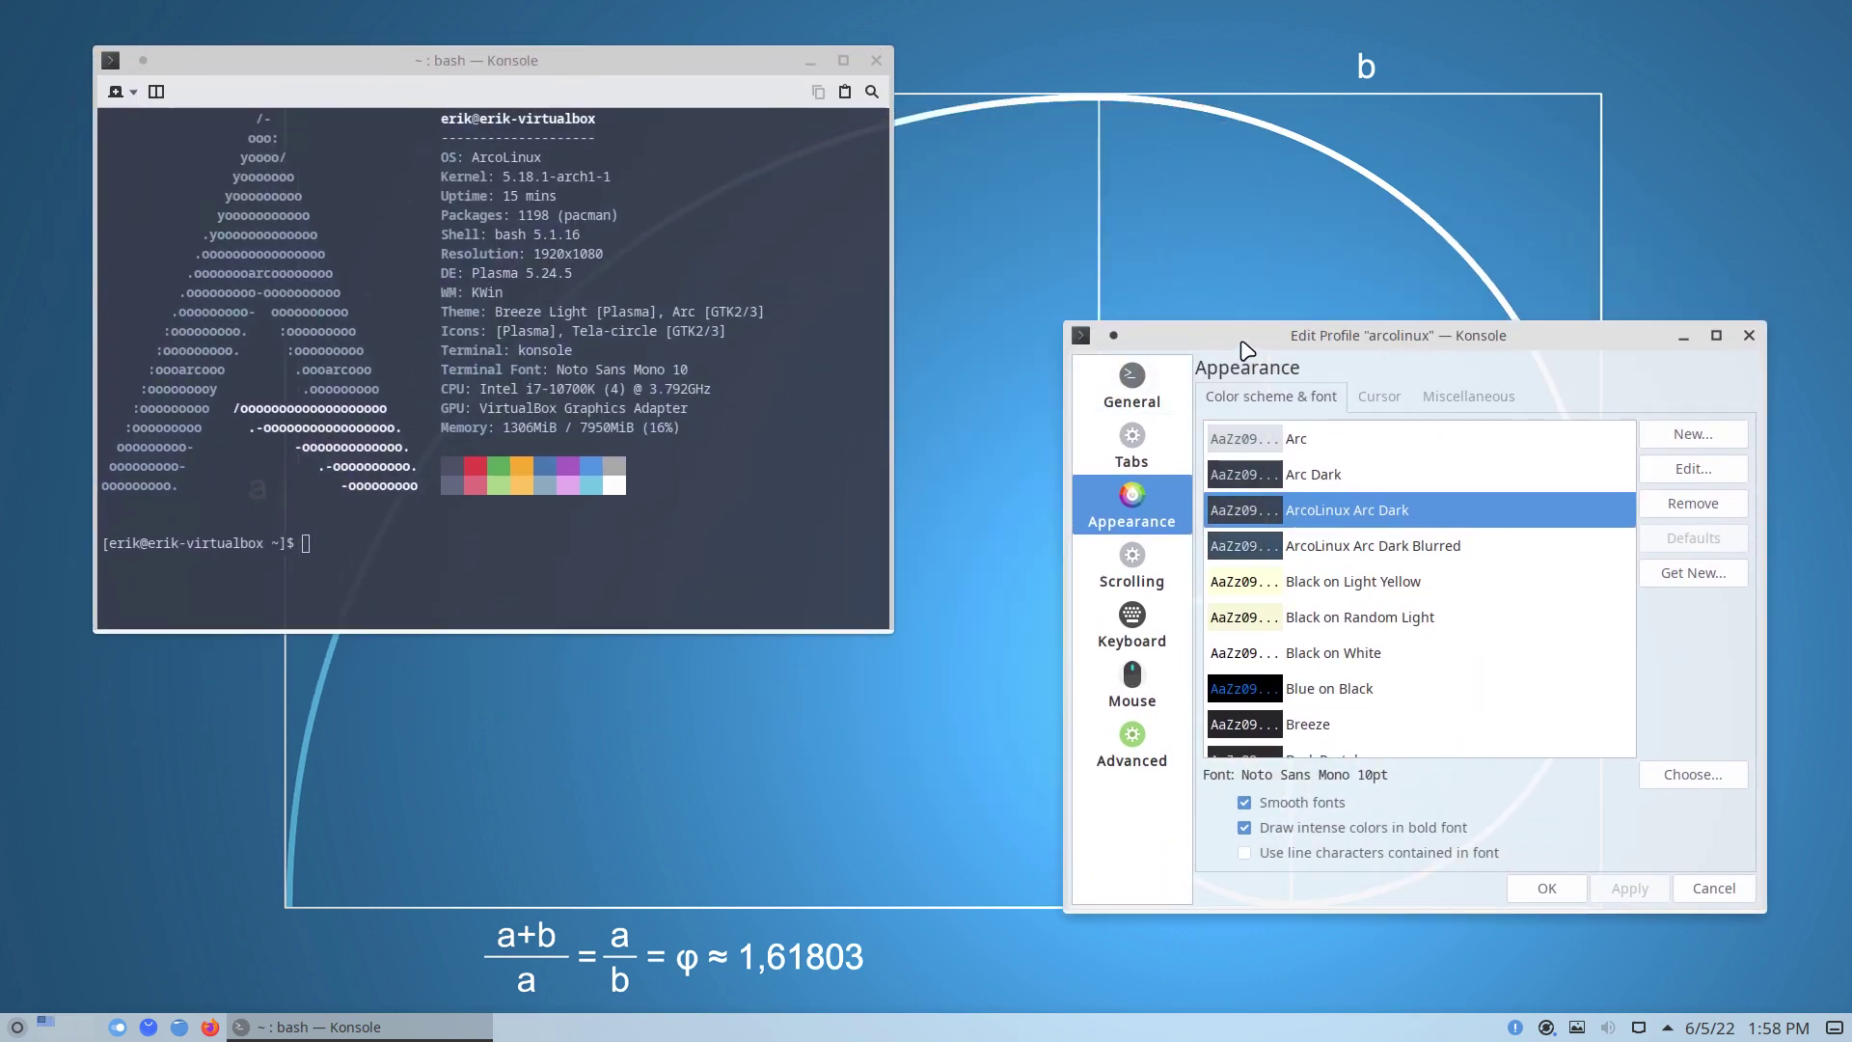
pyautogui.moveTo(1244, 347); pyautogui.dragTo(1063, 286)
# Select the light Arc colour scheme, apply it and close the profile editor
pyautogui.click(1099, 377)
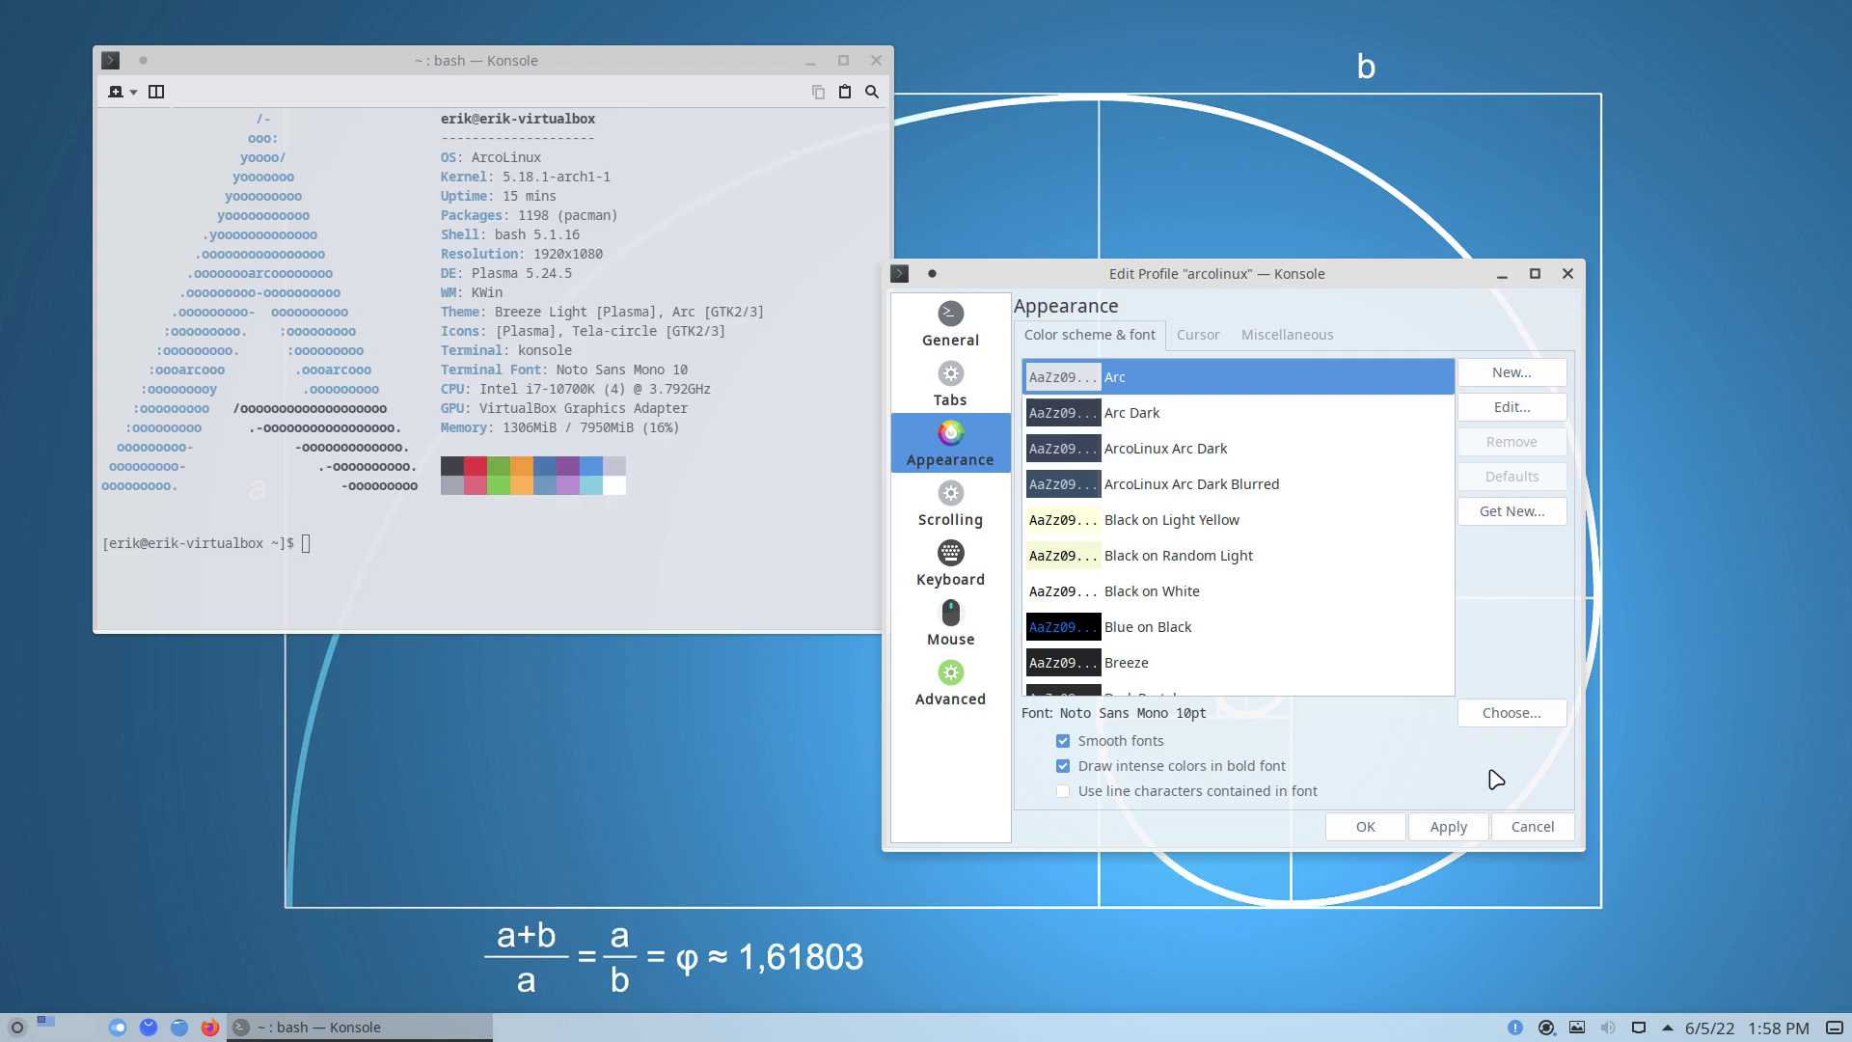
pyautogui.click(17, 1027)
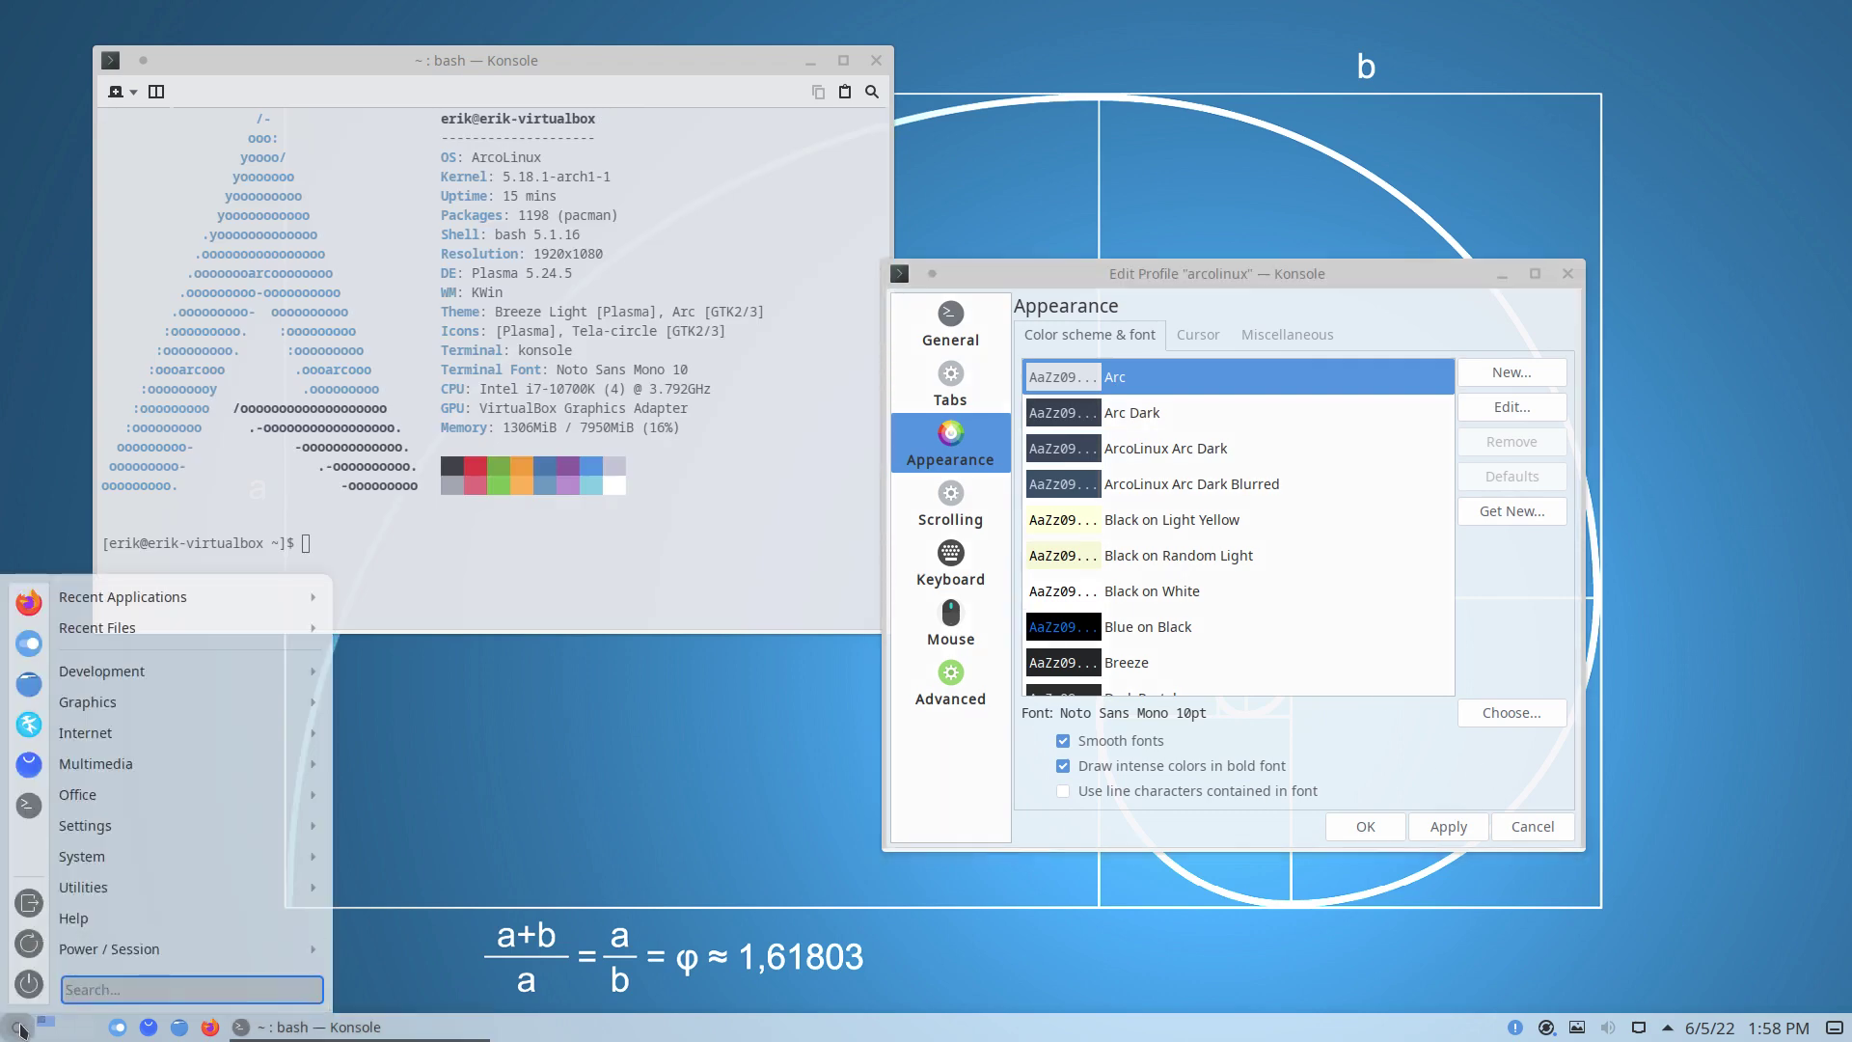
pyautogui.click(492, 559)
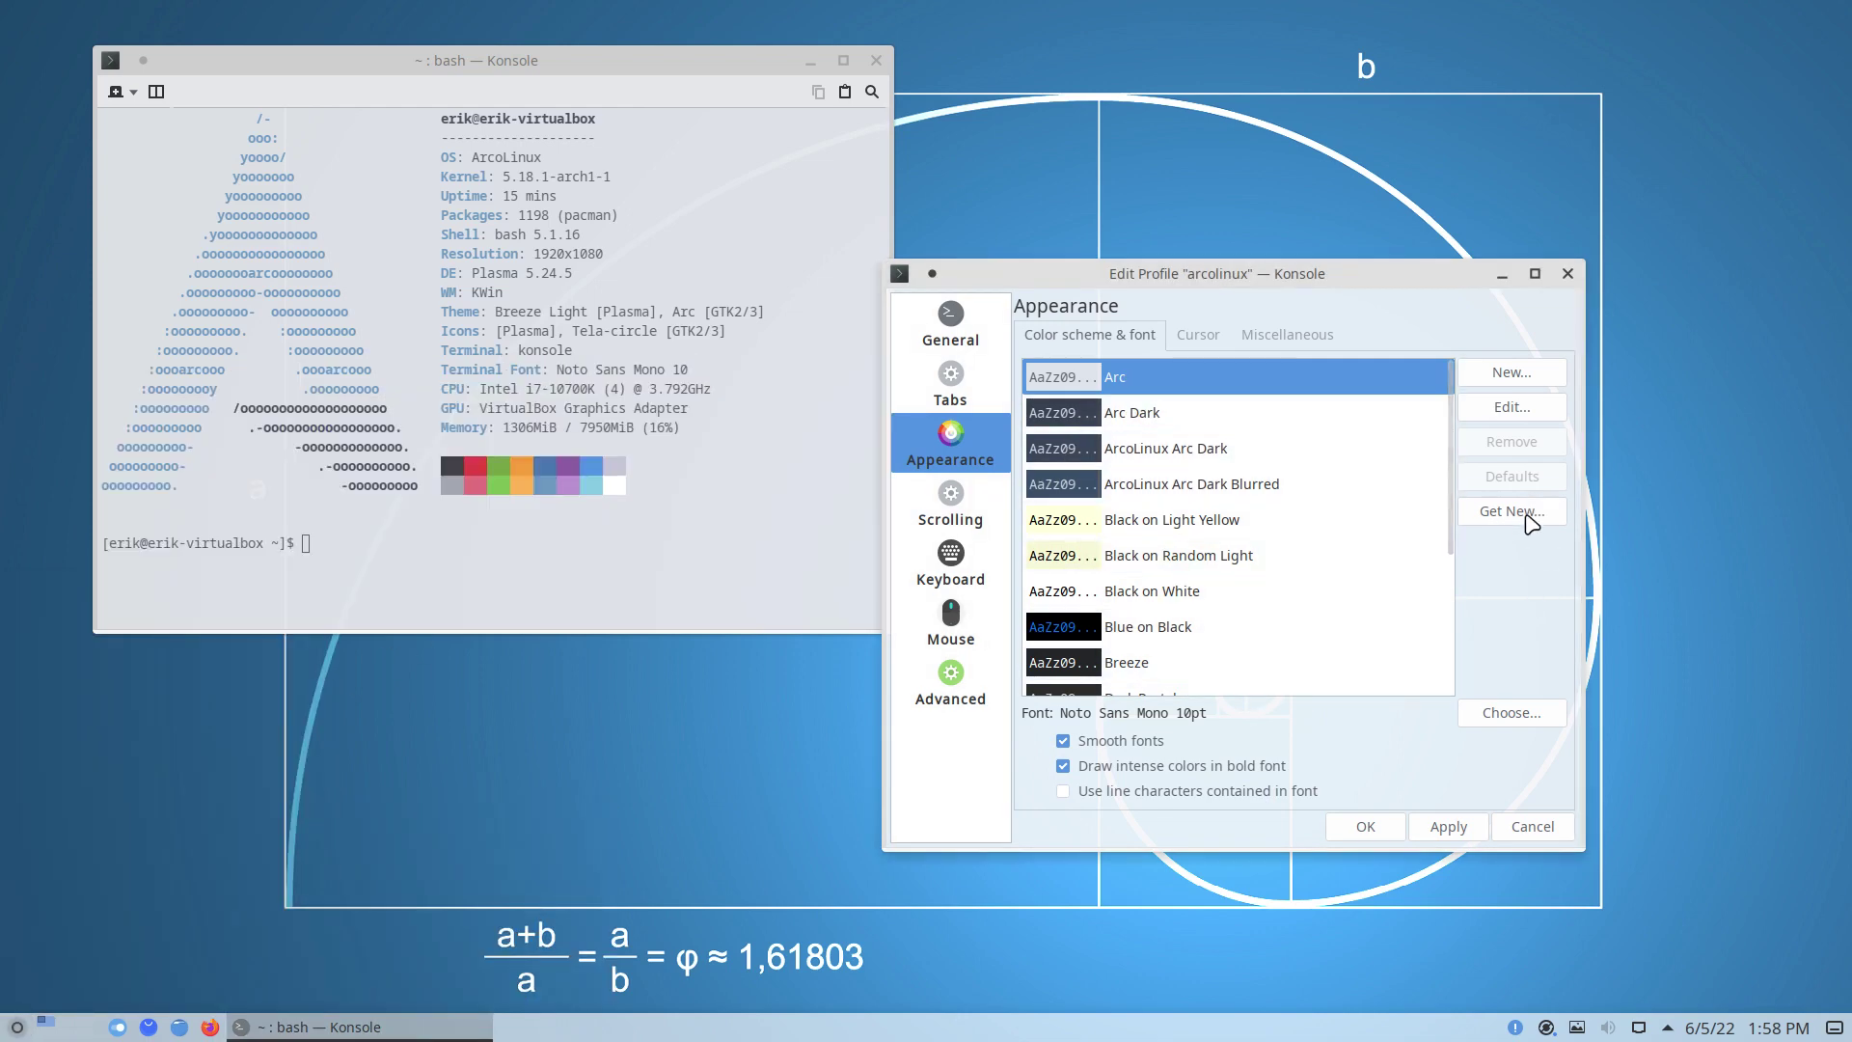
pyautogui.click(1450, 818)
pyautogui.click(1365, 827)
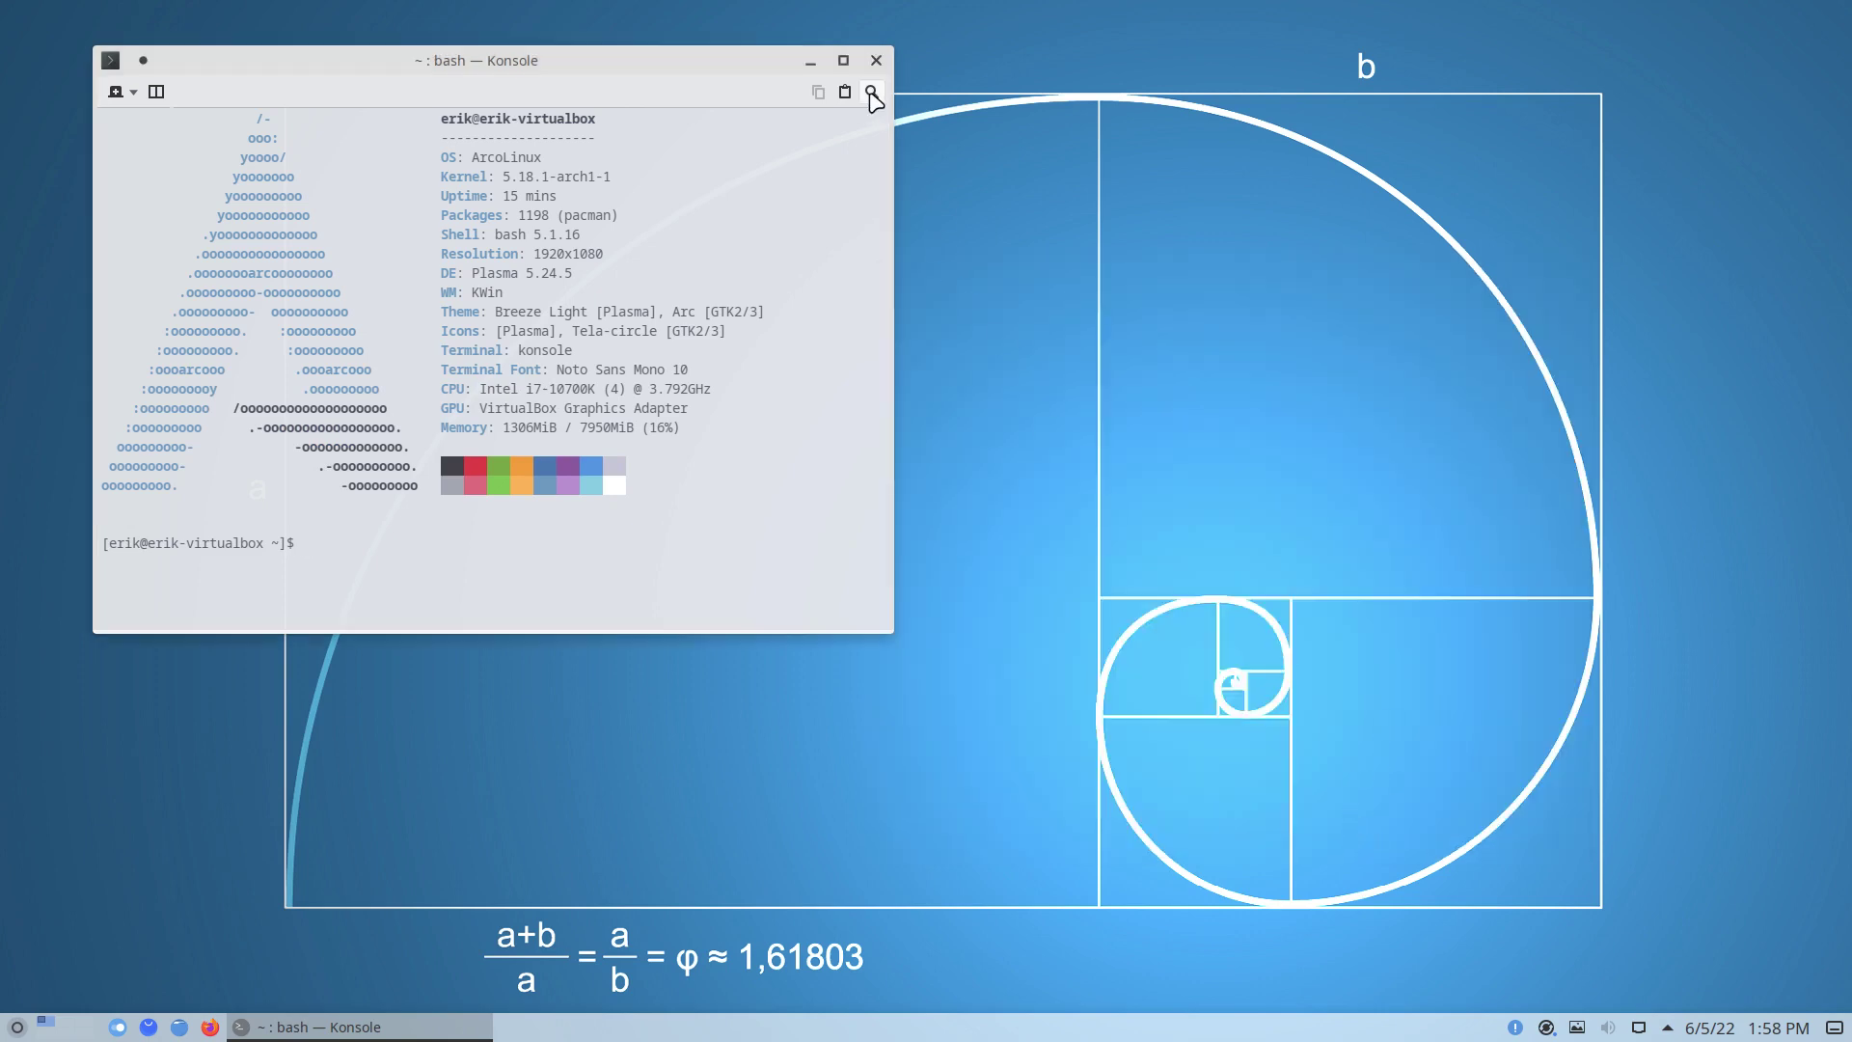
# Close Konsole, toggle Yakuake with F12, then log out of the Plasma session
pyautogui.click(875, 62)
pyautogui.press('F12')
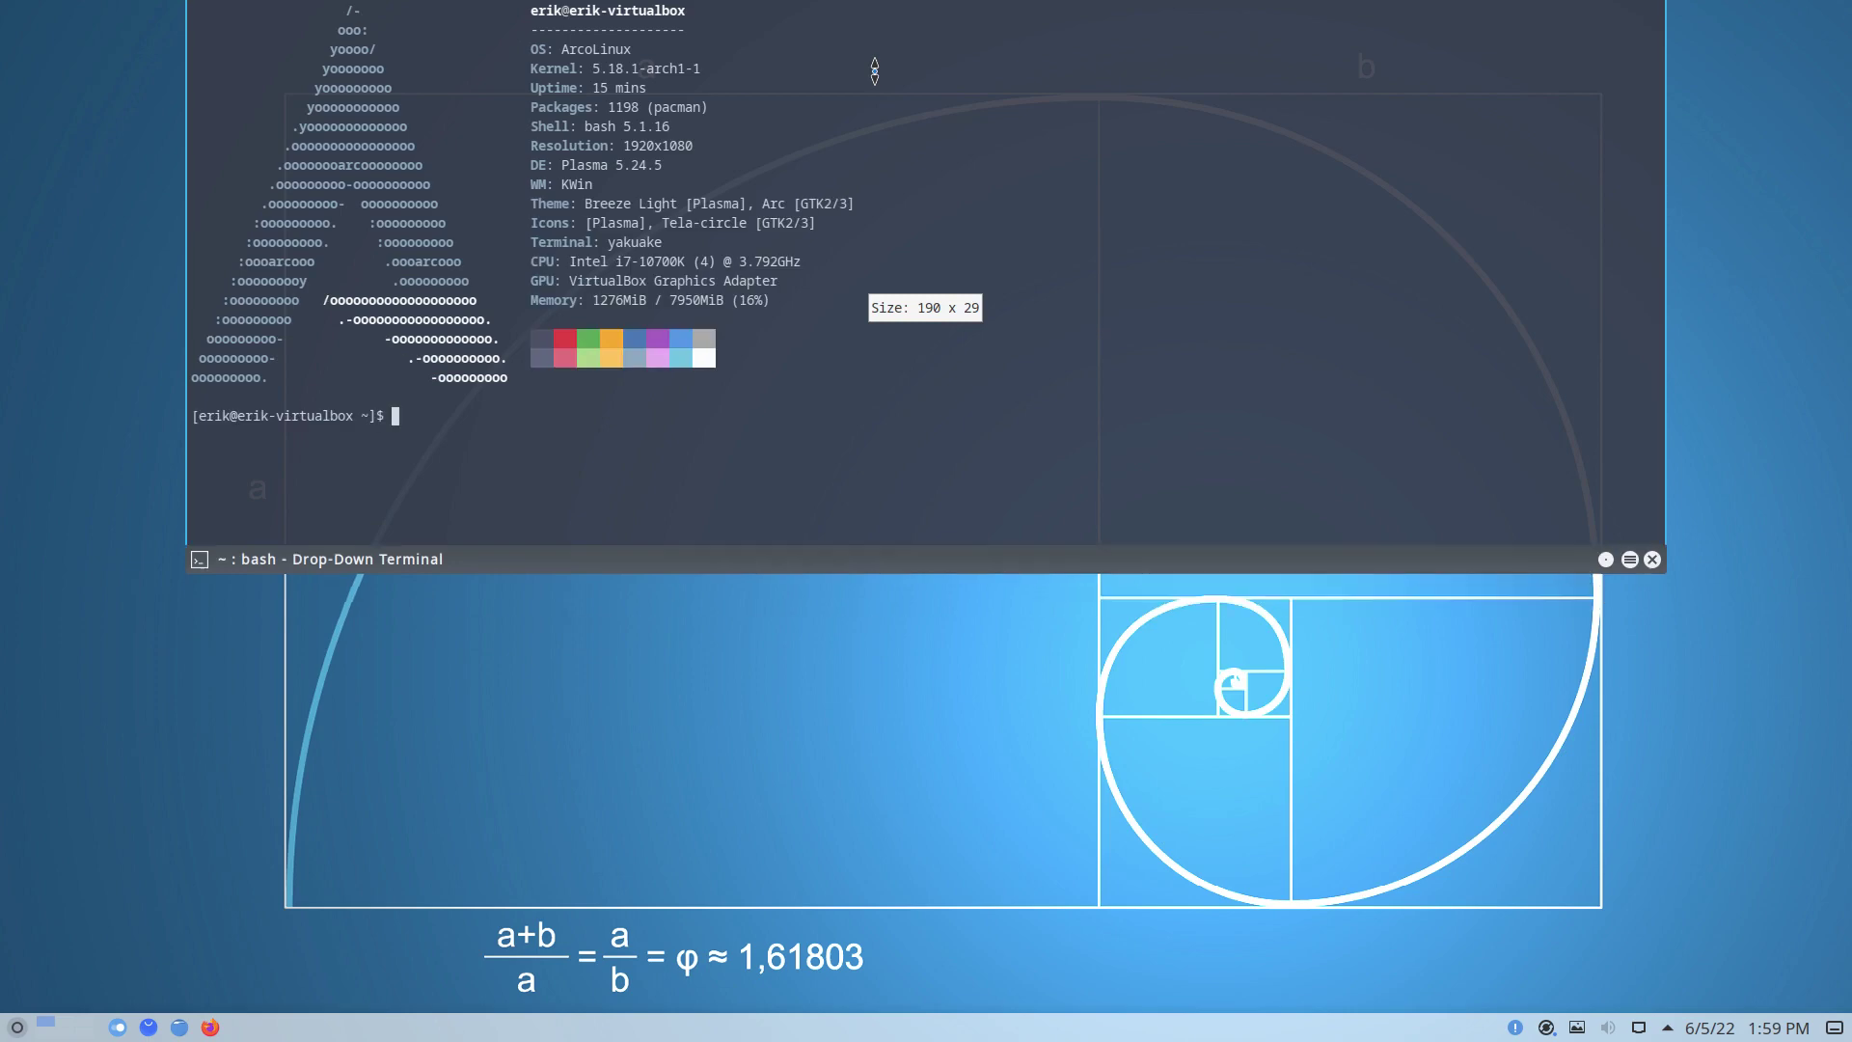
pyautogui.press('F12')
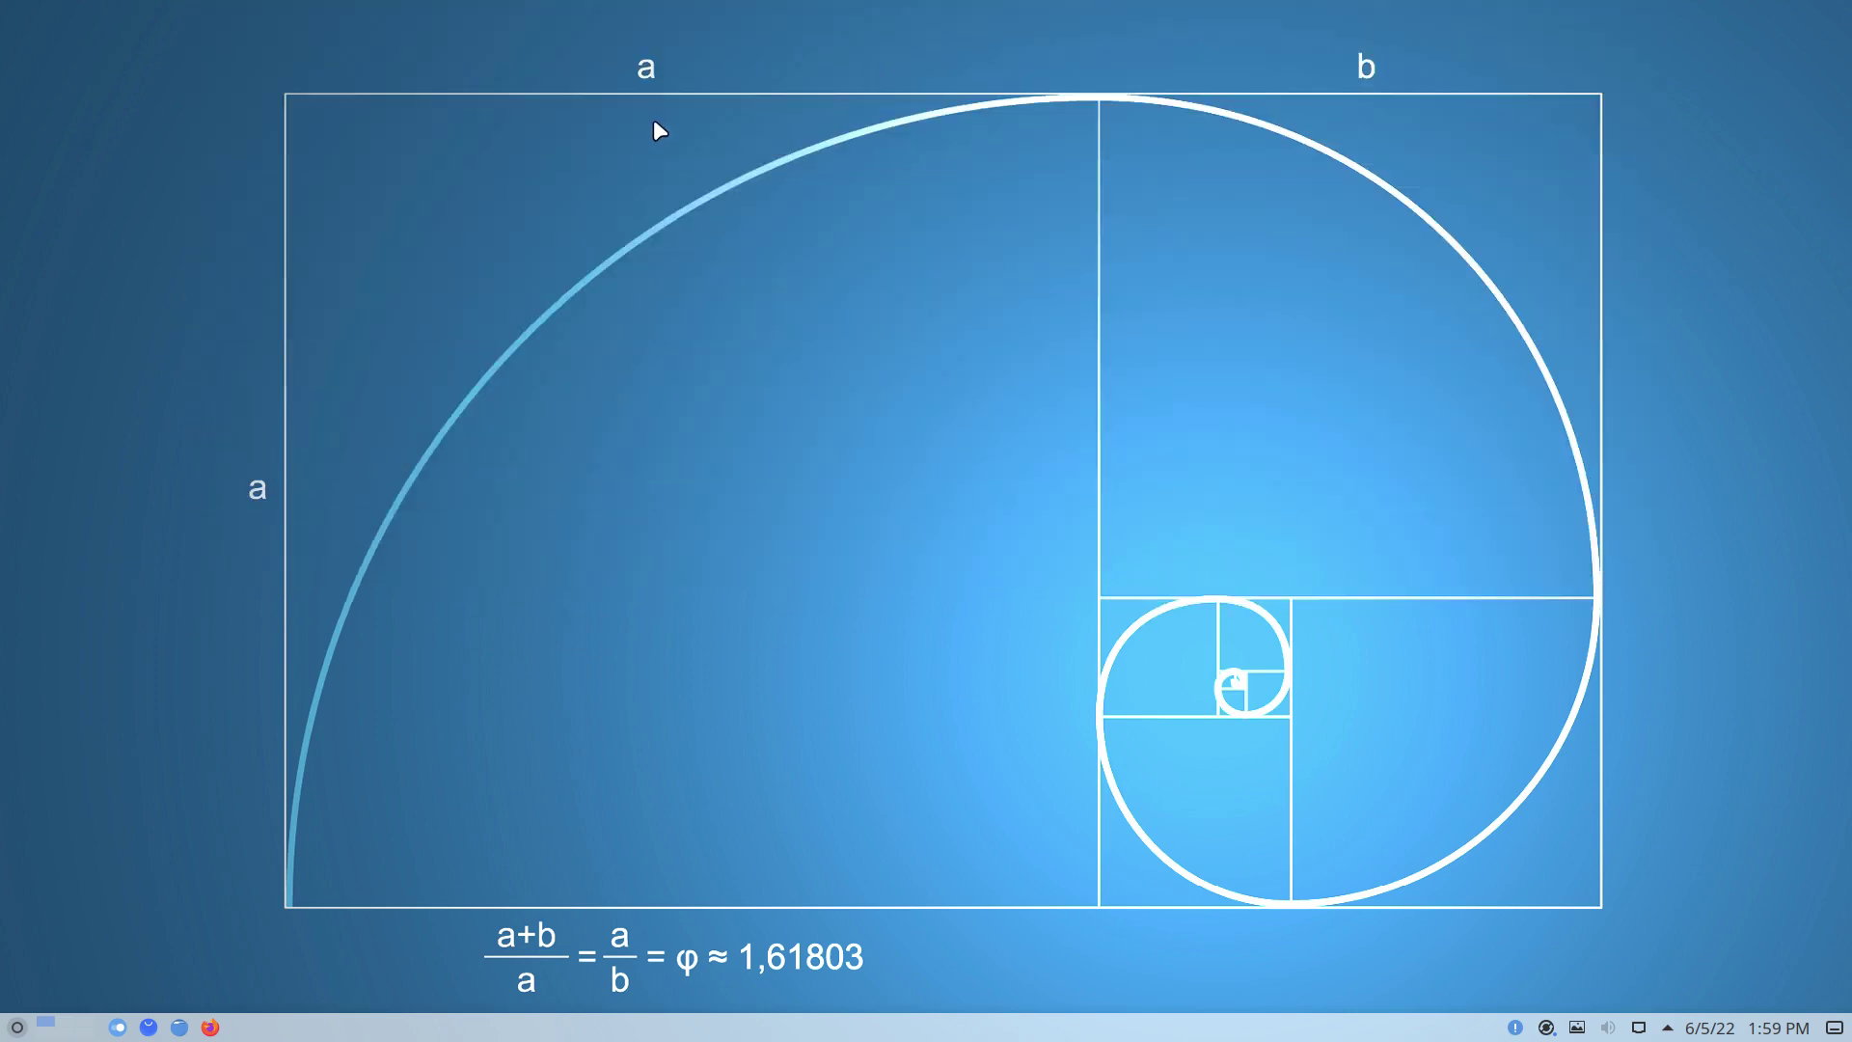
pyautogui.click(16, 1028)
pyautogui.moveTo(170, 955)
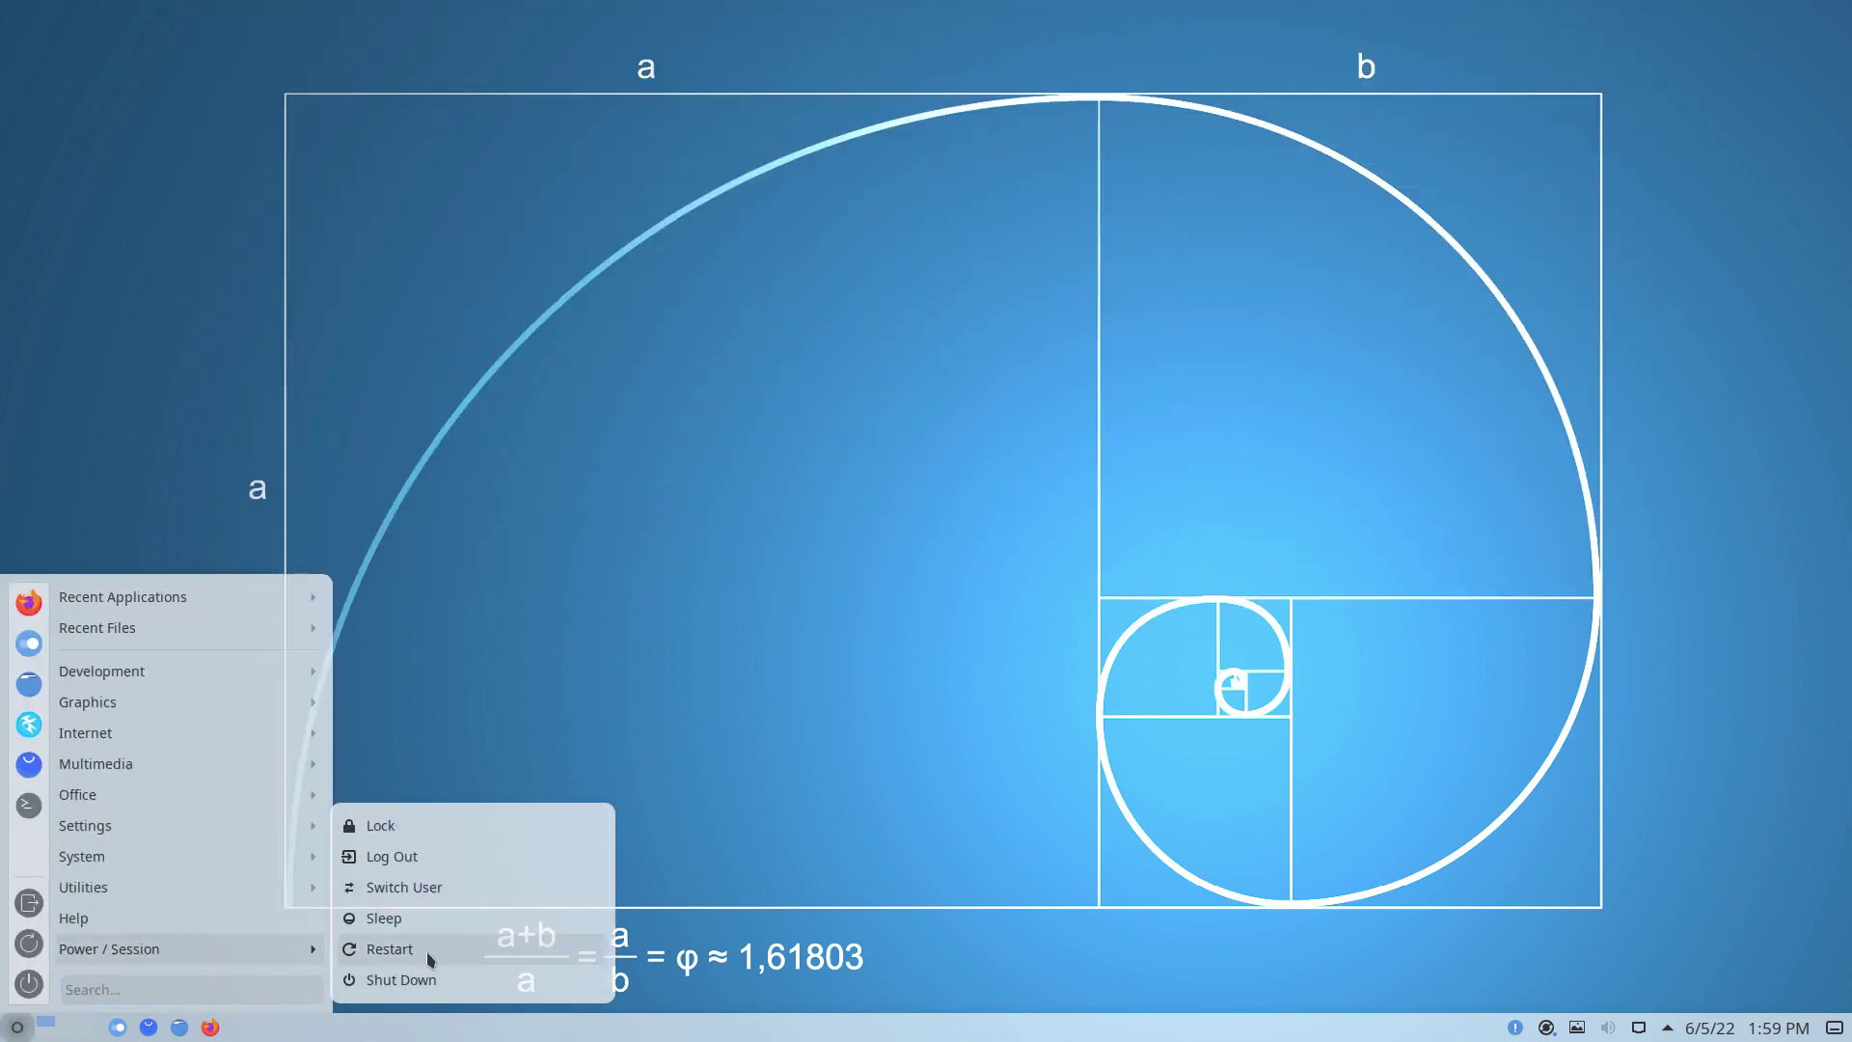
pyautogui.click(443, 867)
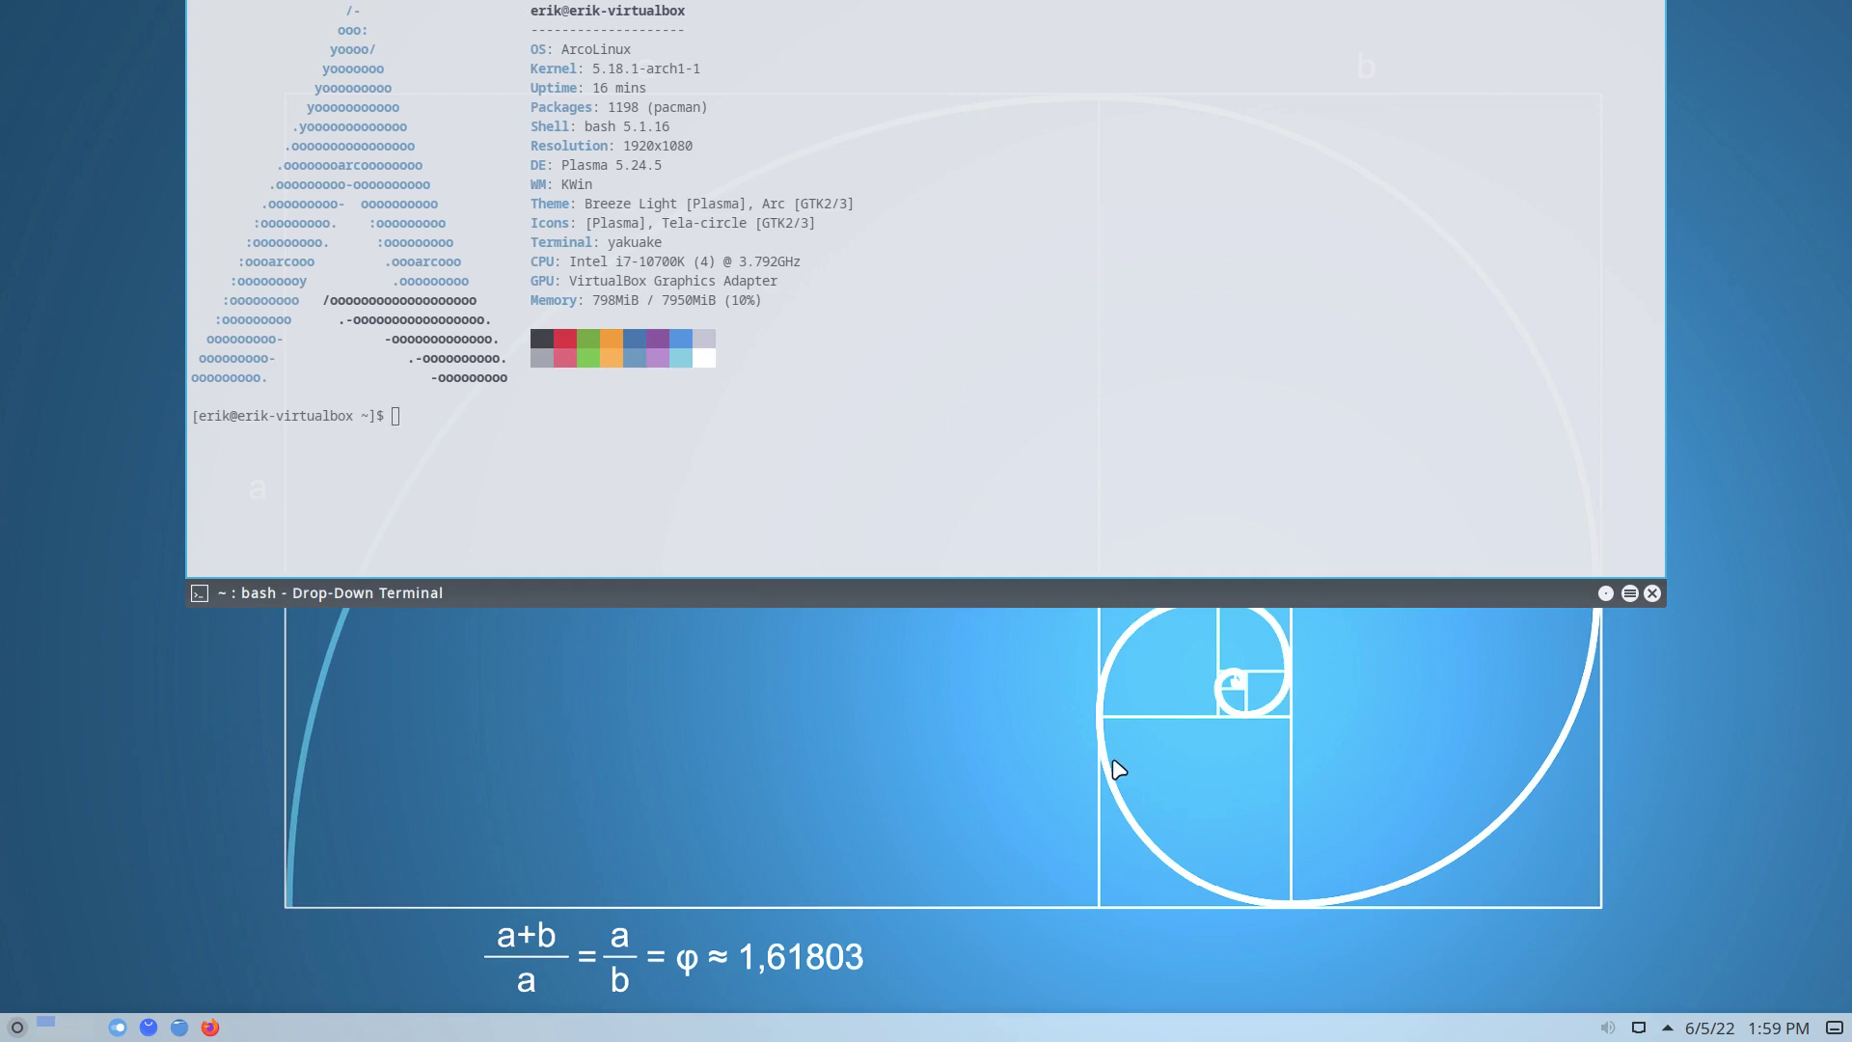
# Close Yakuake and launch Arch Linux Tweak Tool, entering the account password to authorise it
pyautogui.click(1651, 595)
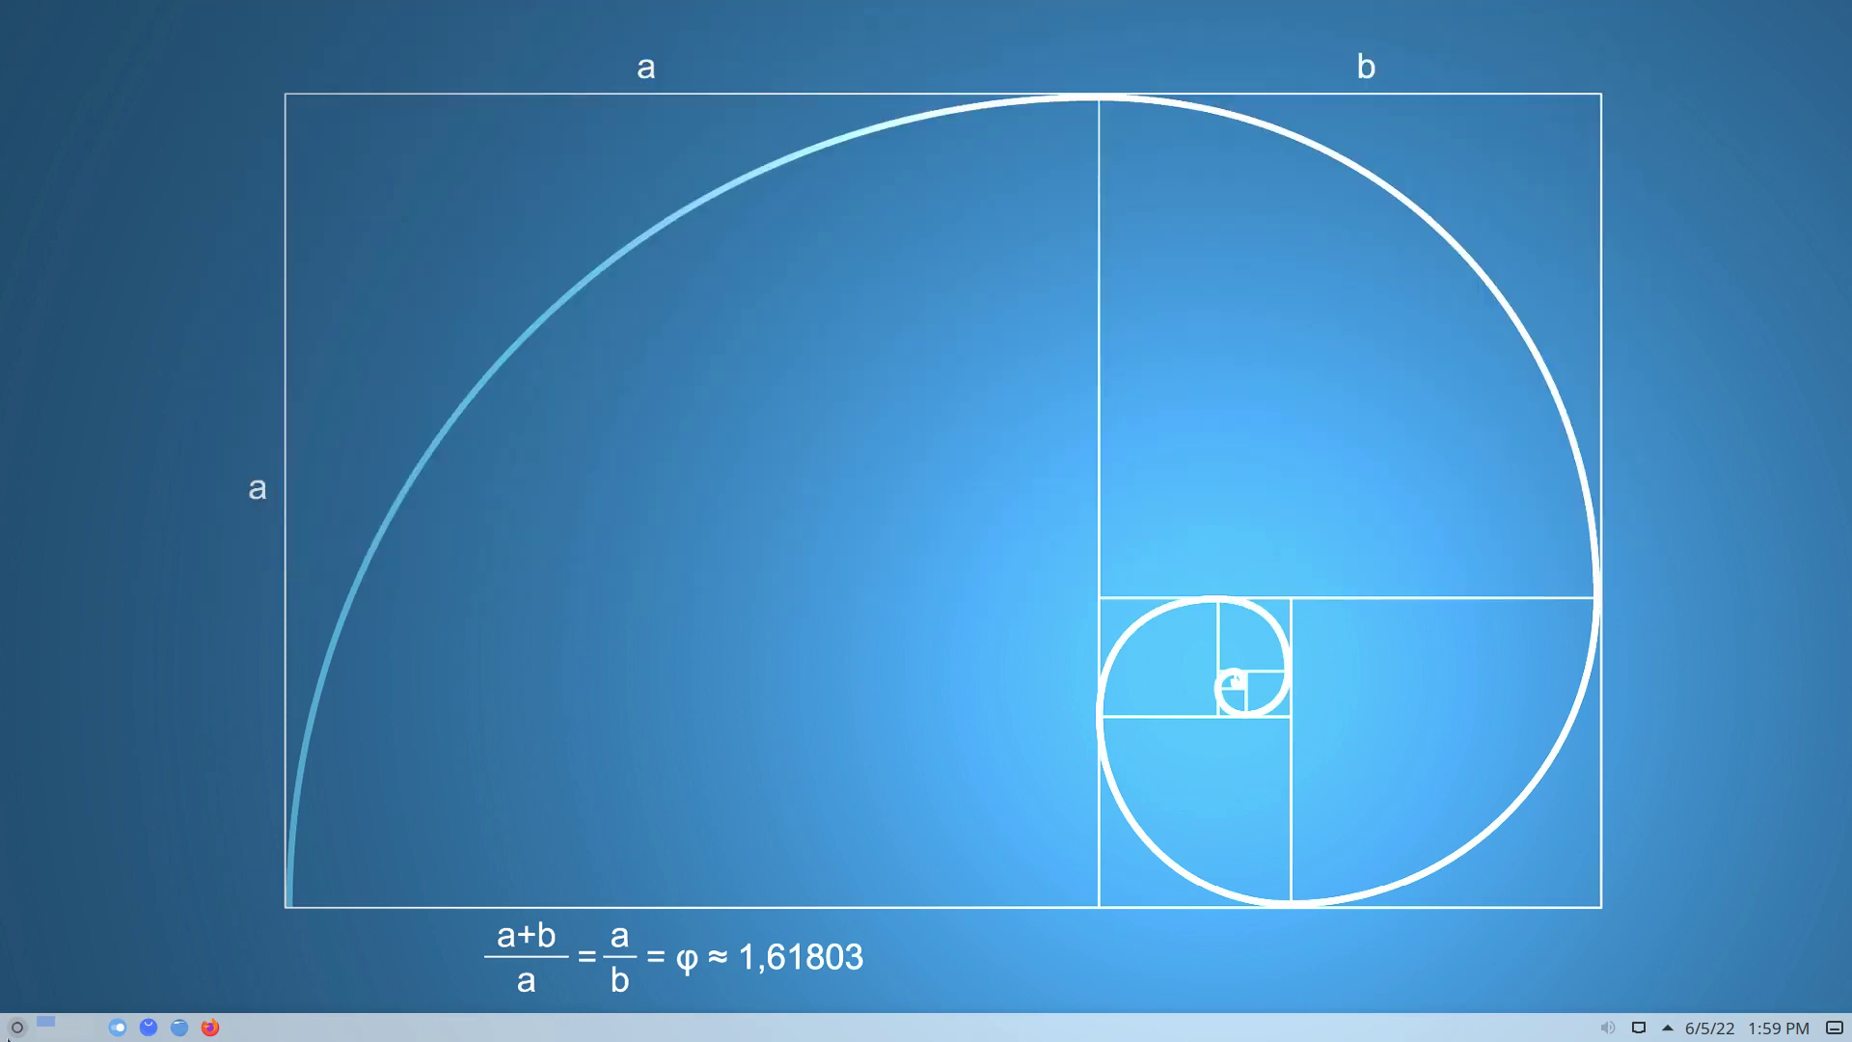
pyautogui.click(21, 1030)
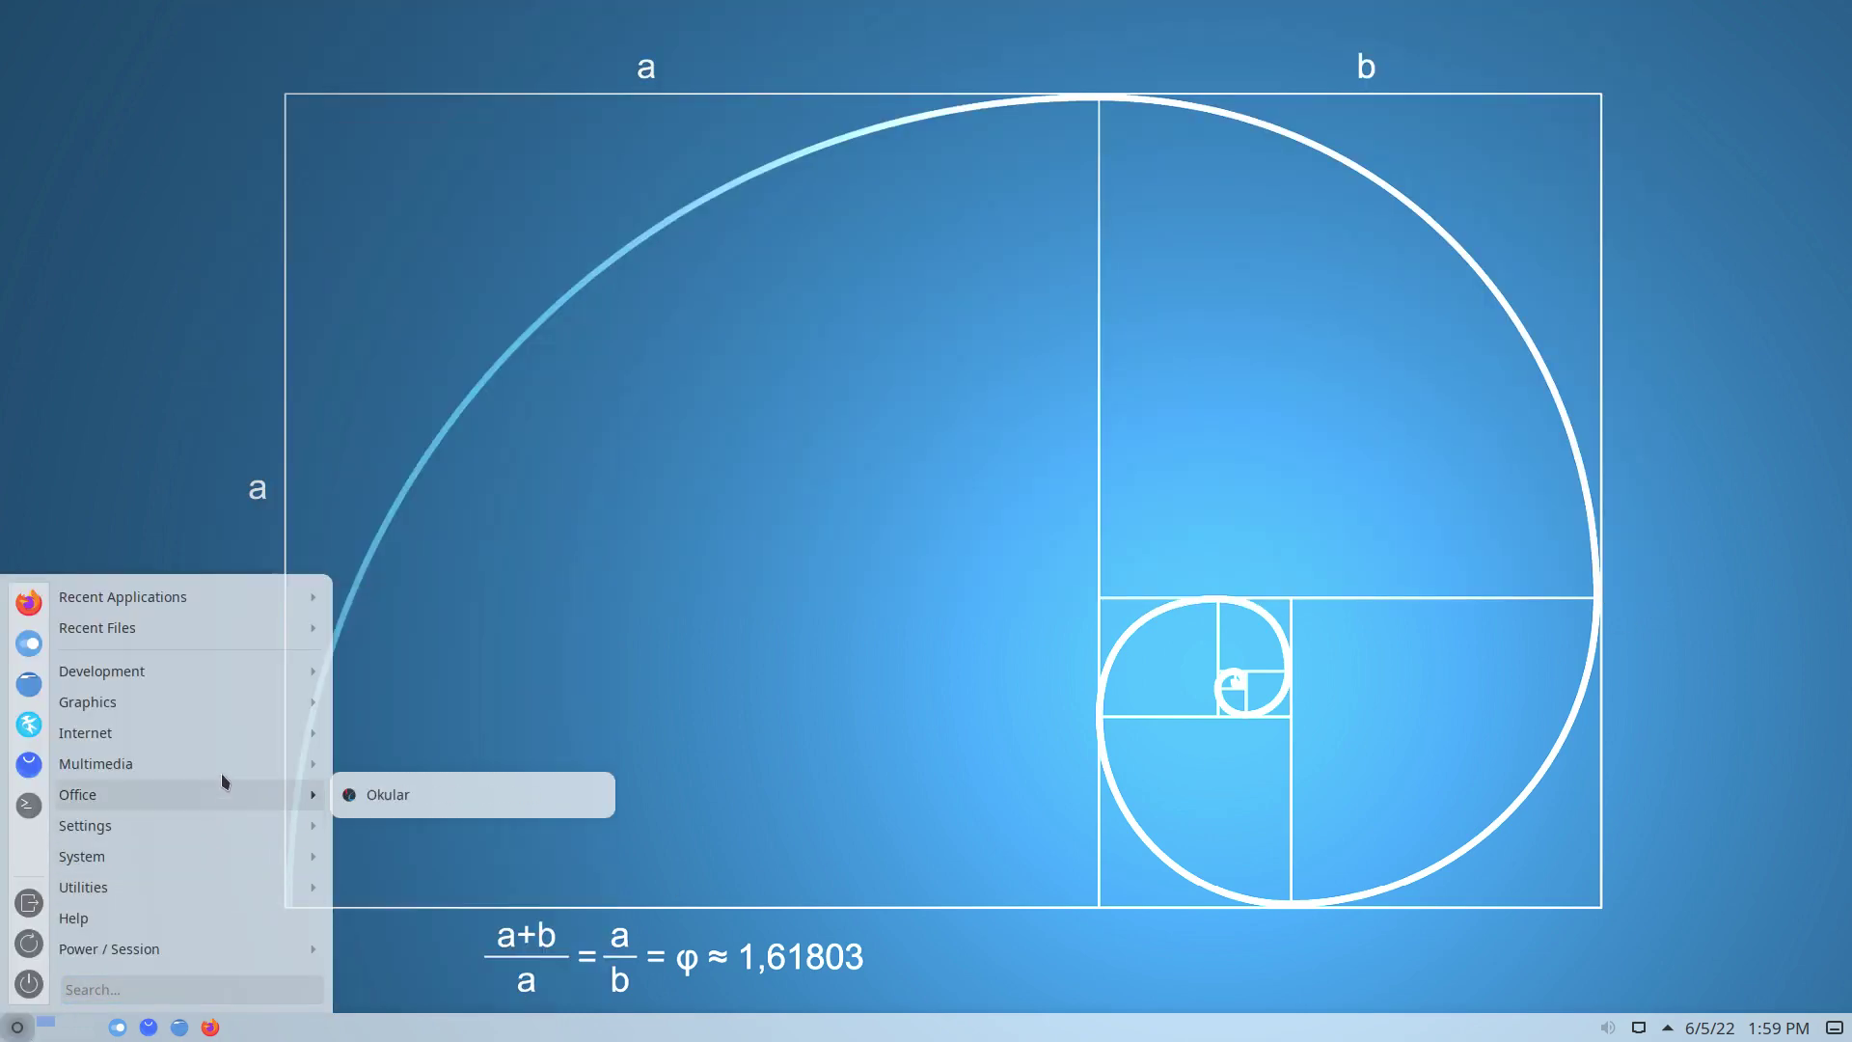
pyautogui.moveTo(227, 704)
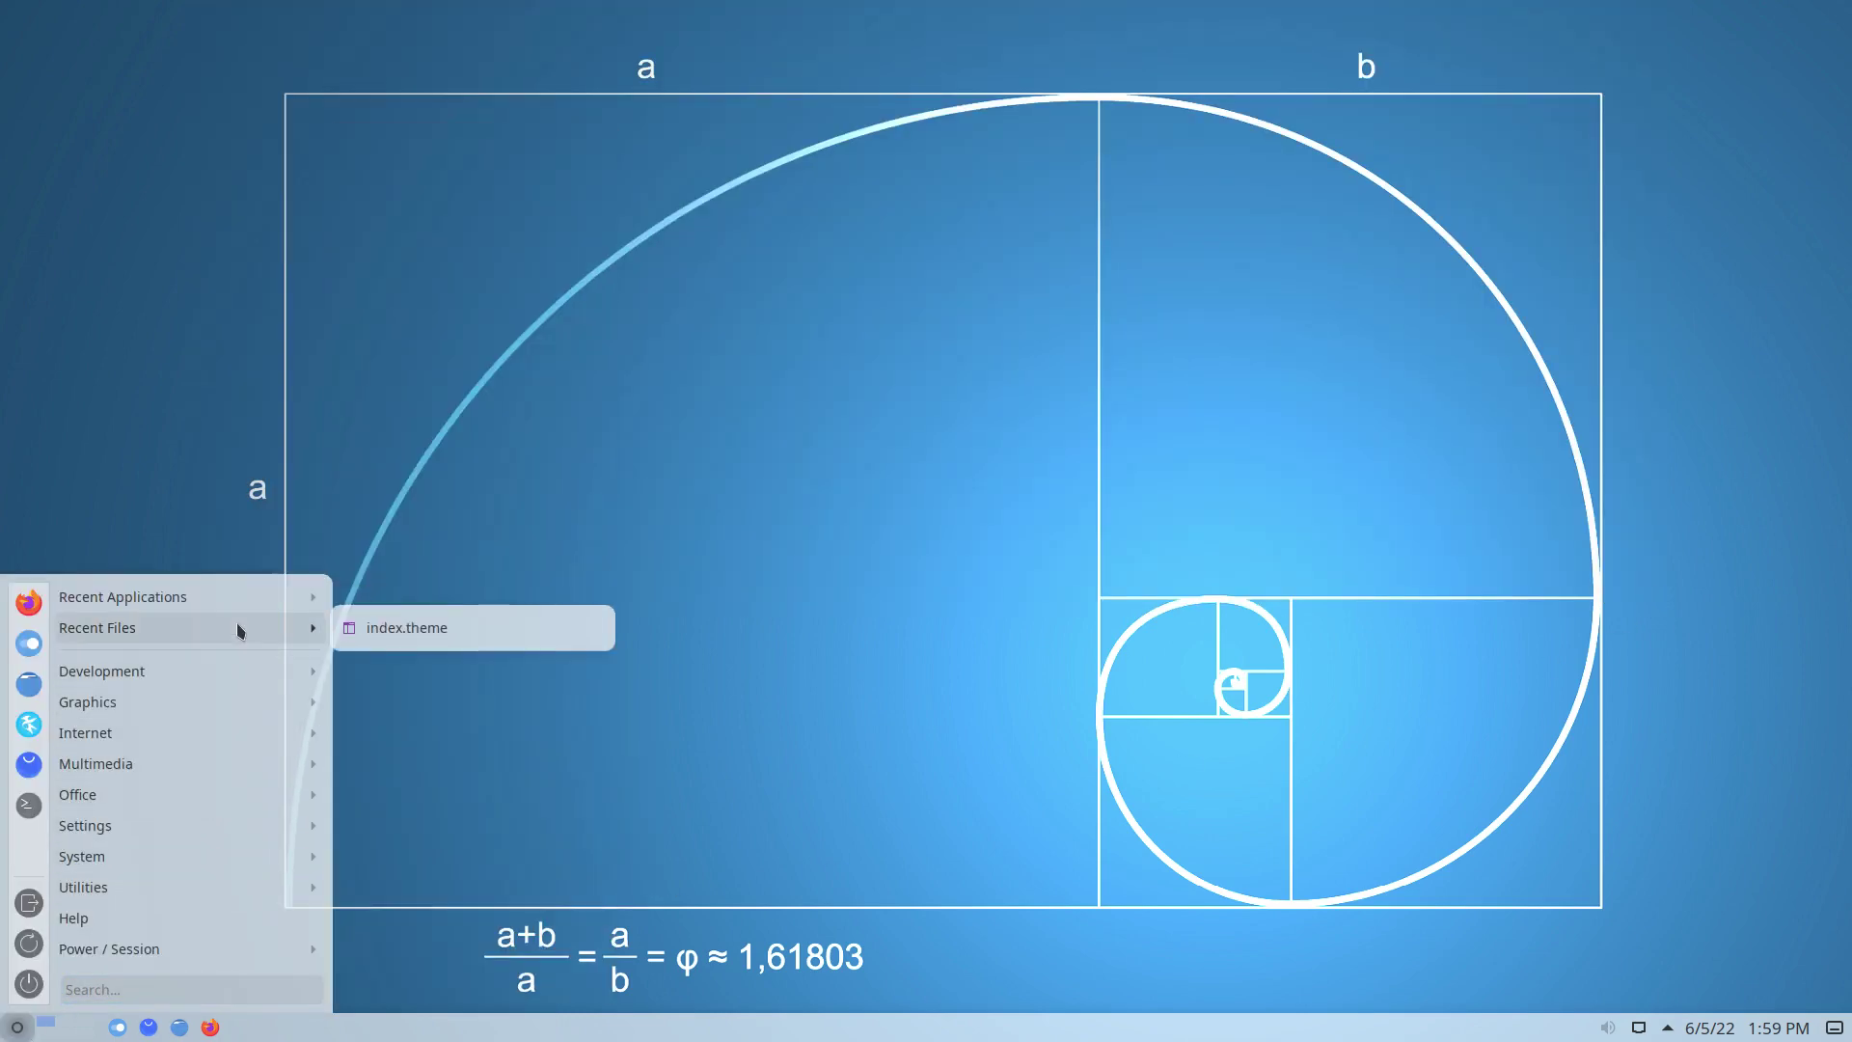
pyautogui.moveTo(241, 596)
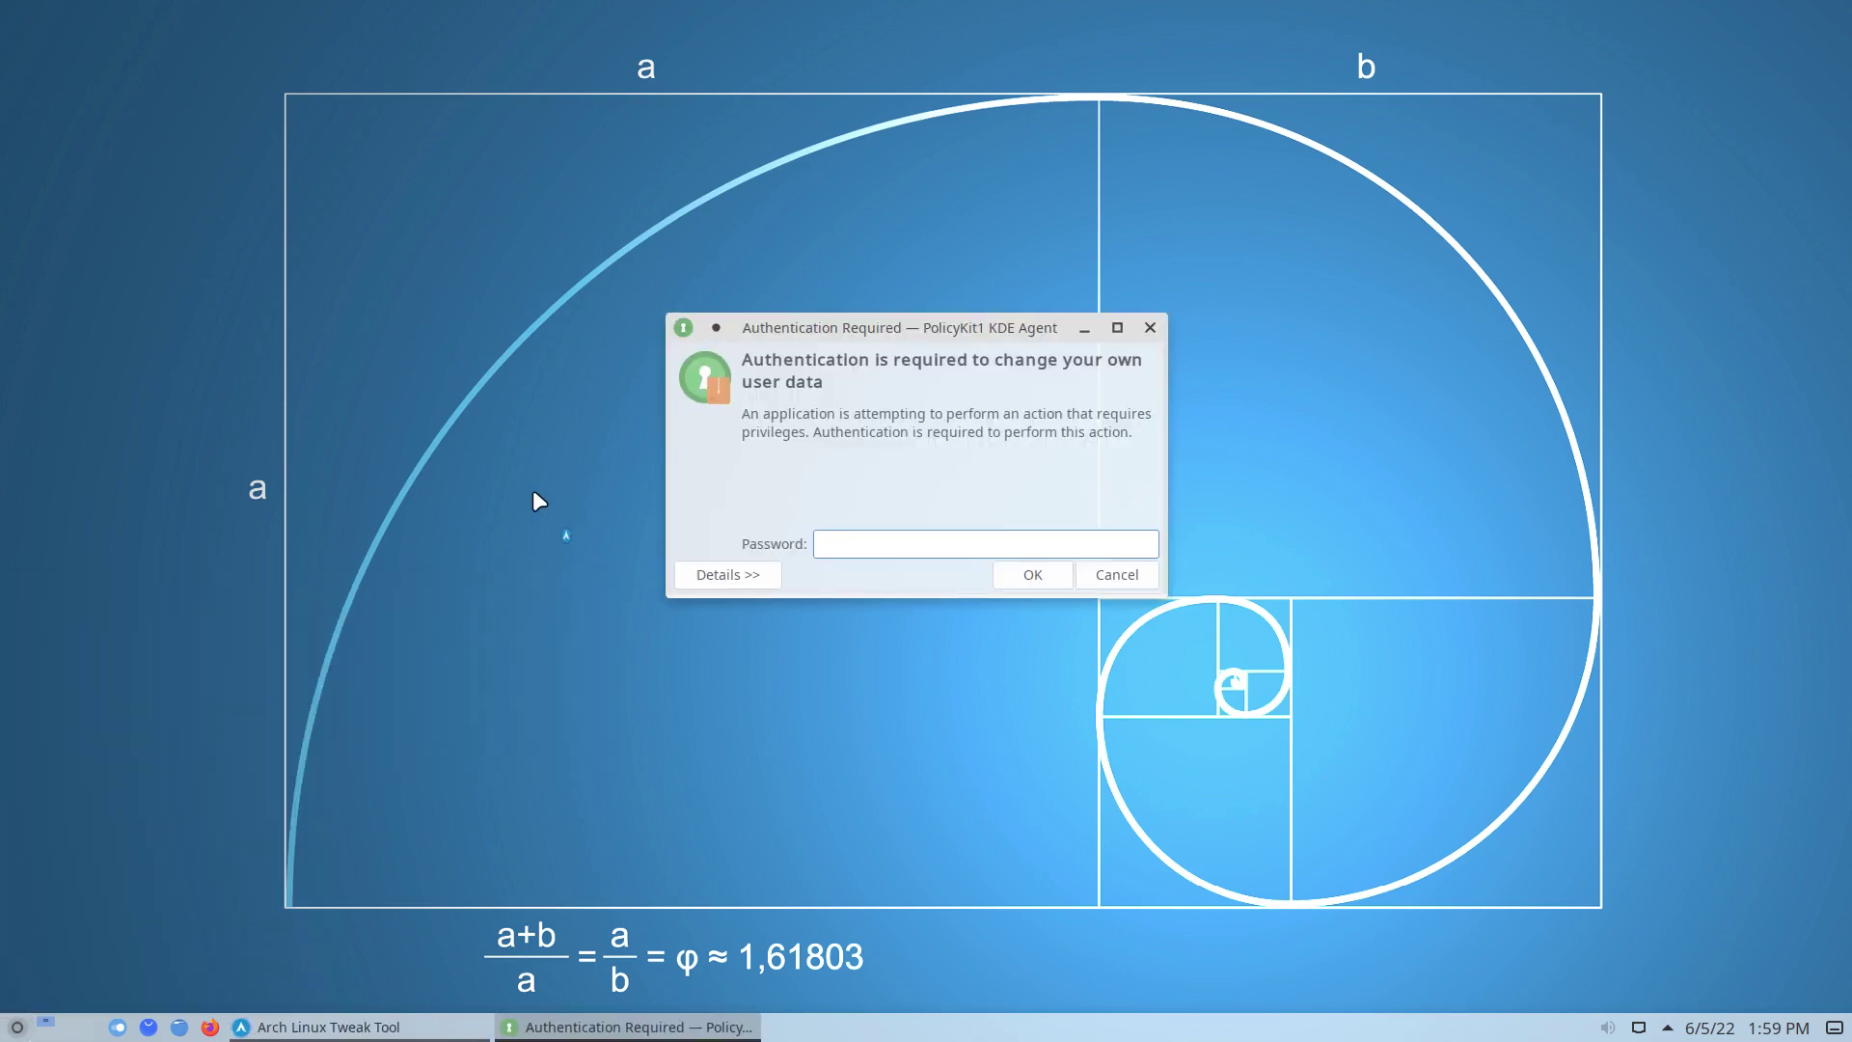
pyautogui.write('••••')
pyautogui.press('Return')
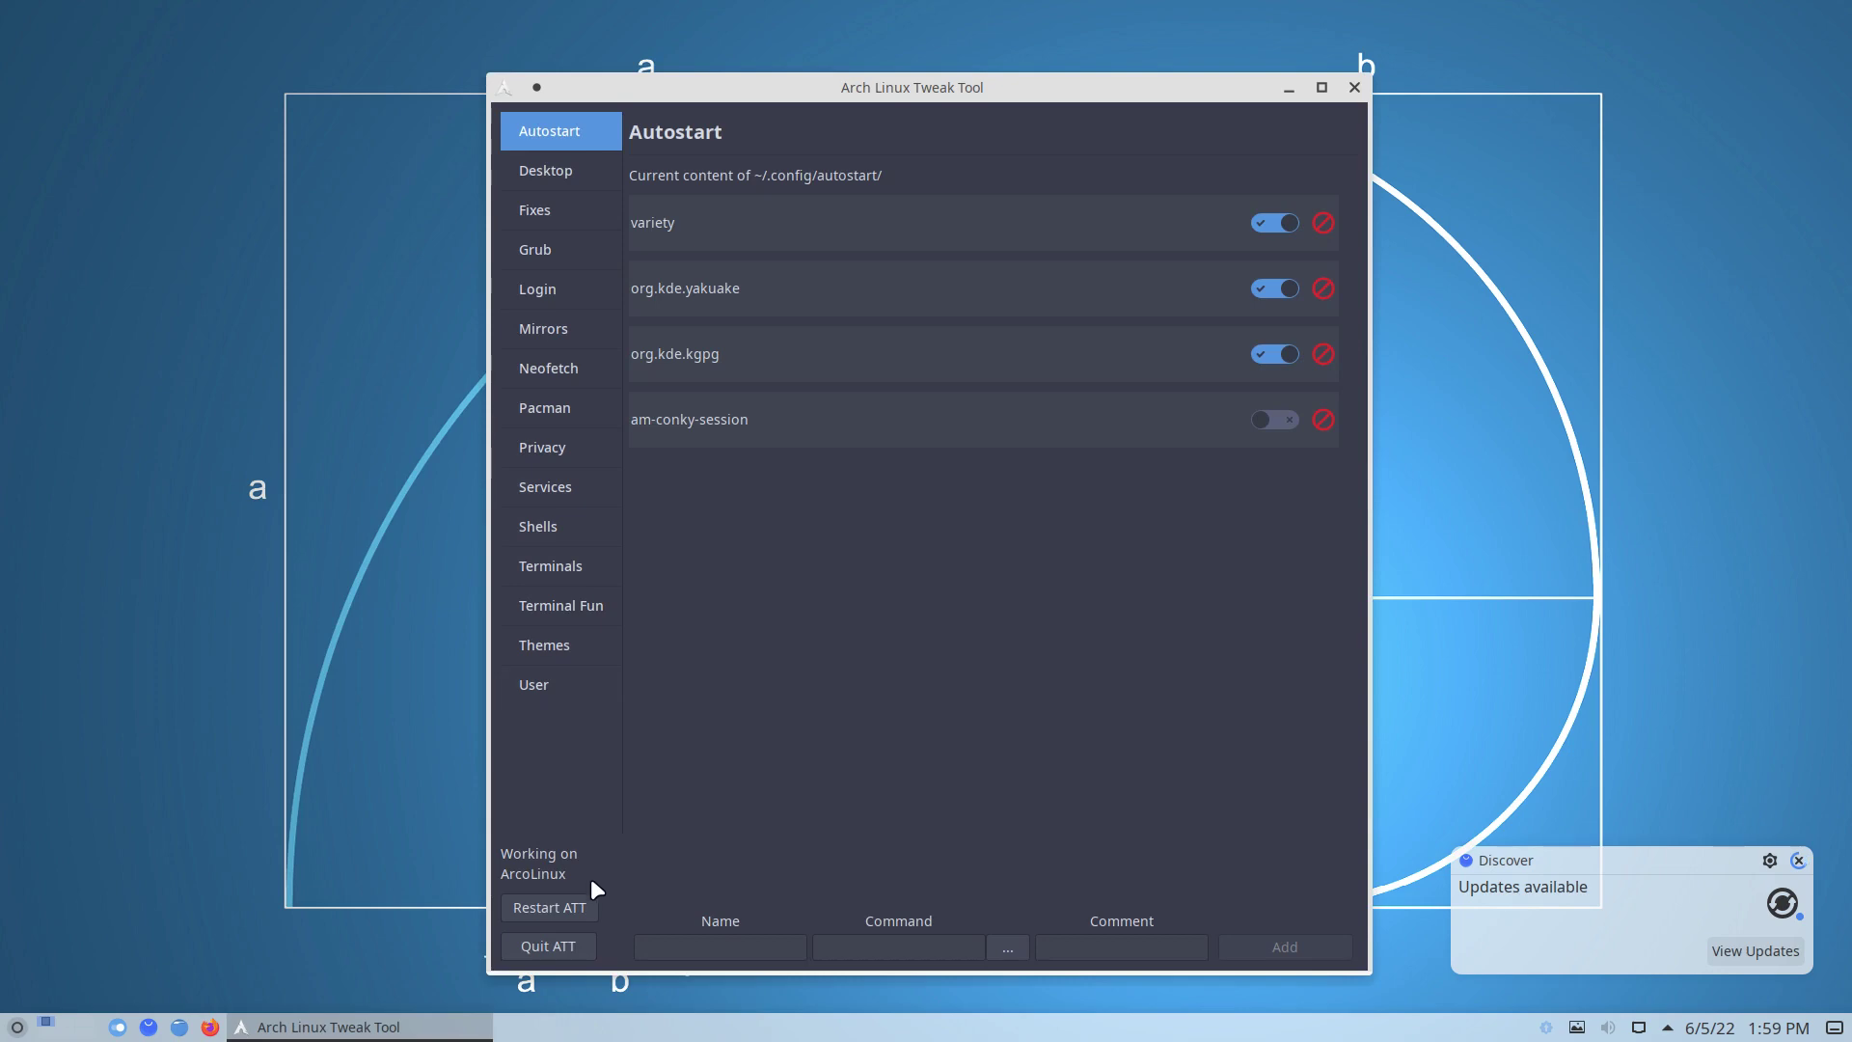
# Review the Autostart page listing variety, yakuake and kgpg enabled and am-conky-session off
pyautogui.click(586, 897)
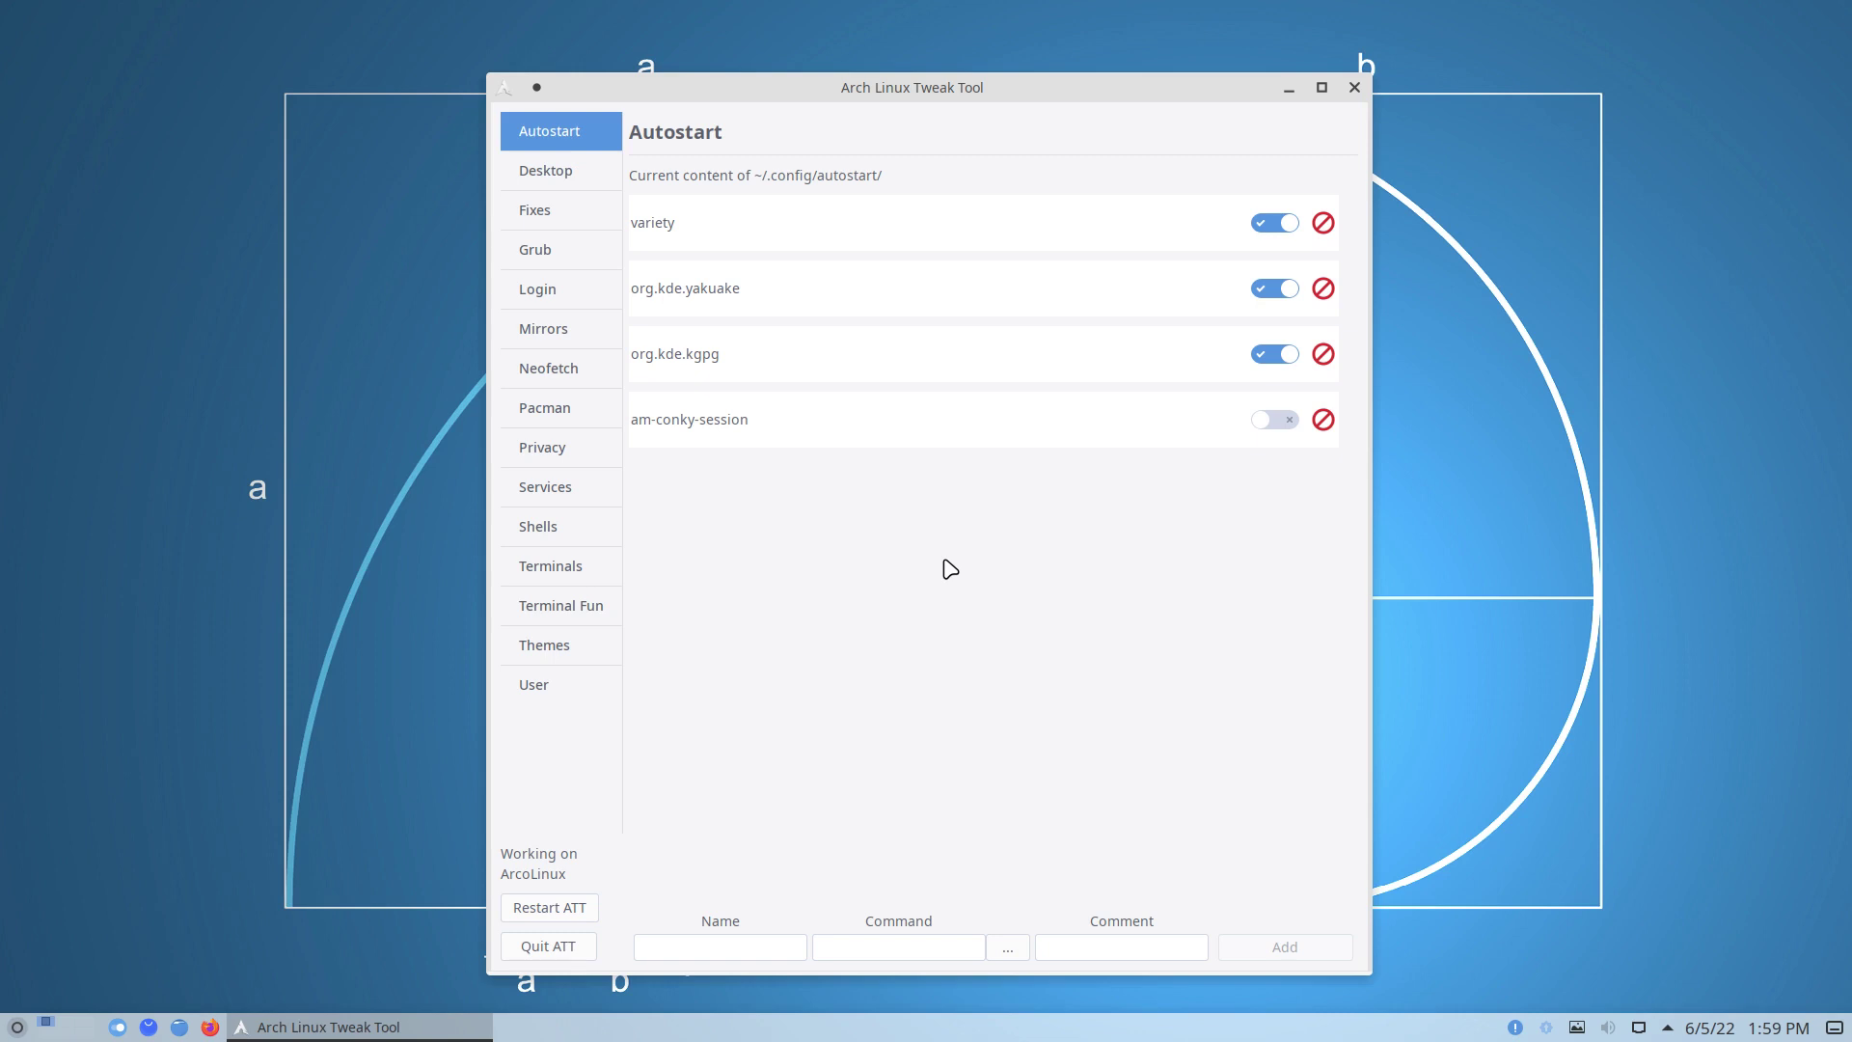
# Open System Settings' Global Theme page and scroll through Get New Global Themes' catalogue
pyautogui.click(118, 1026)
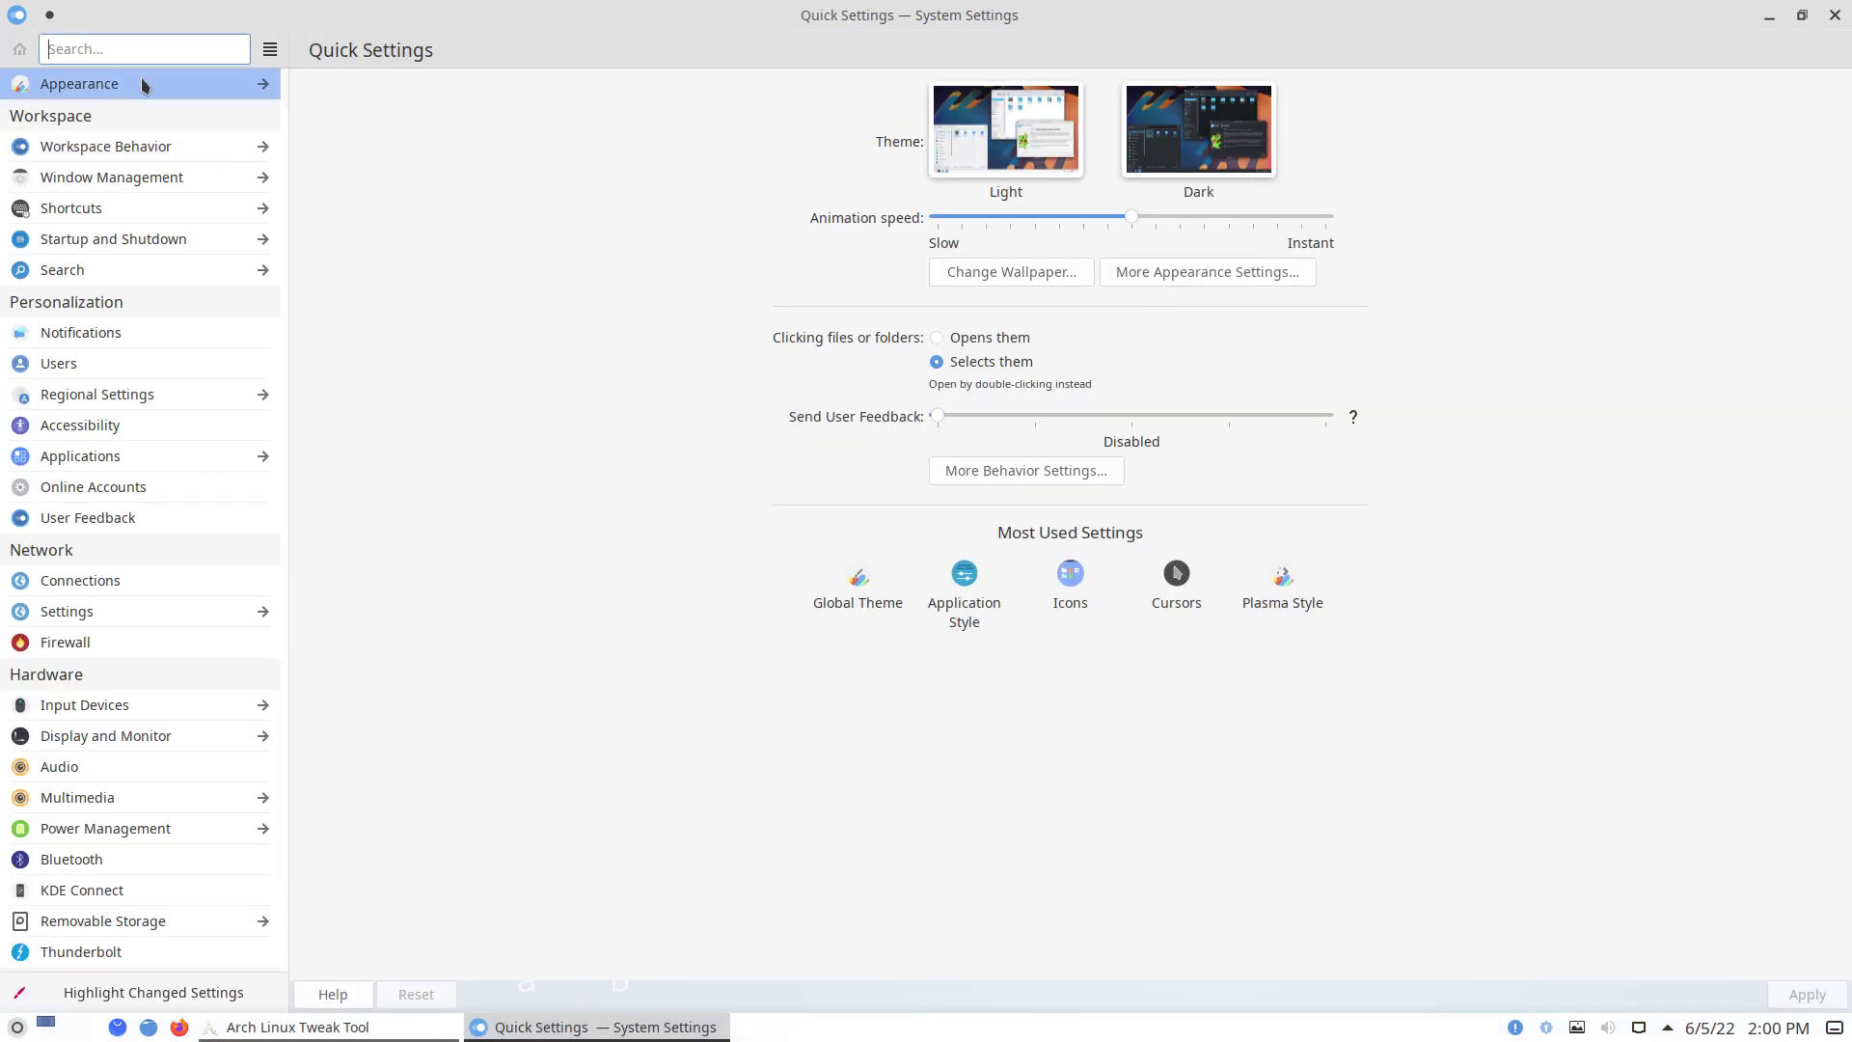
pyautogui.click(143, 85)
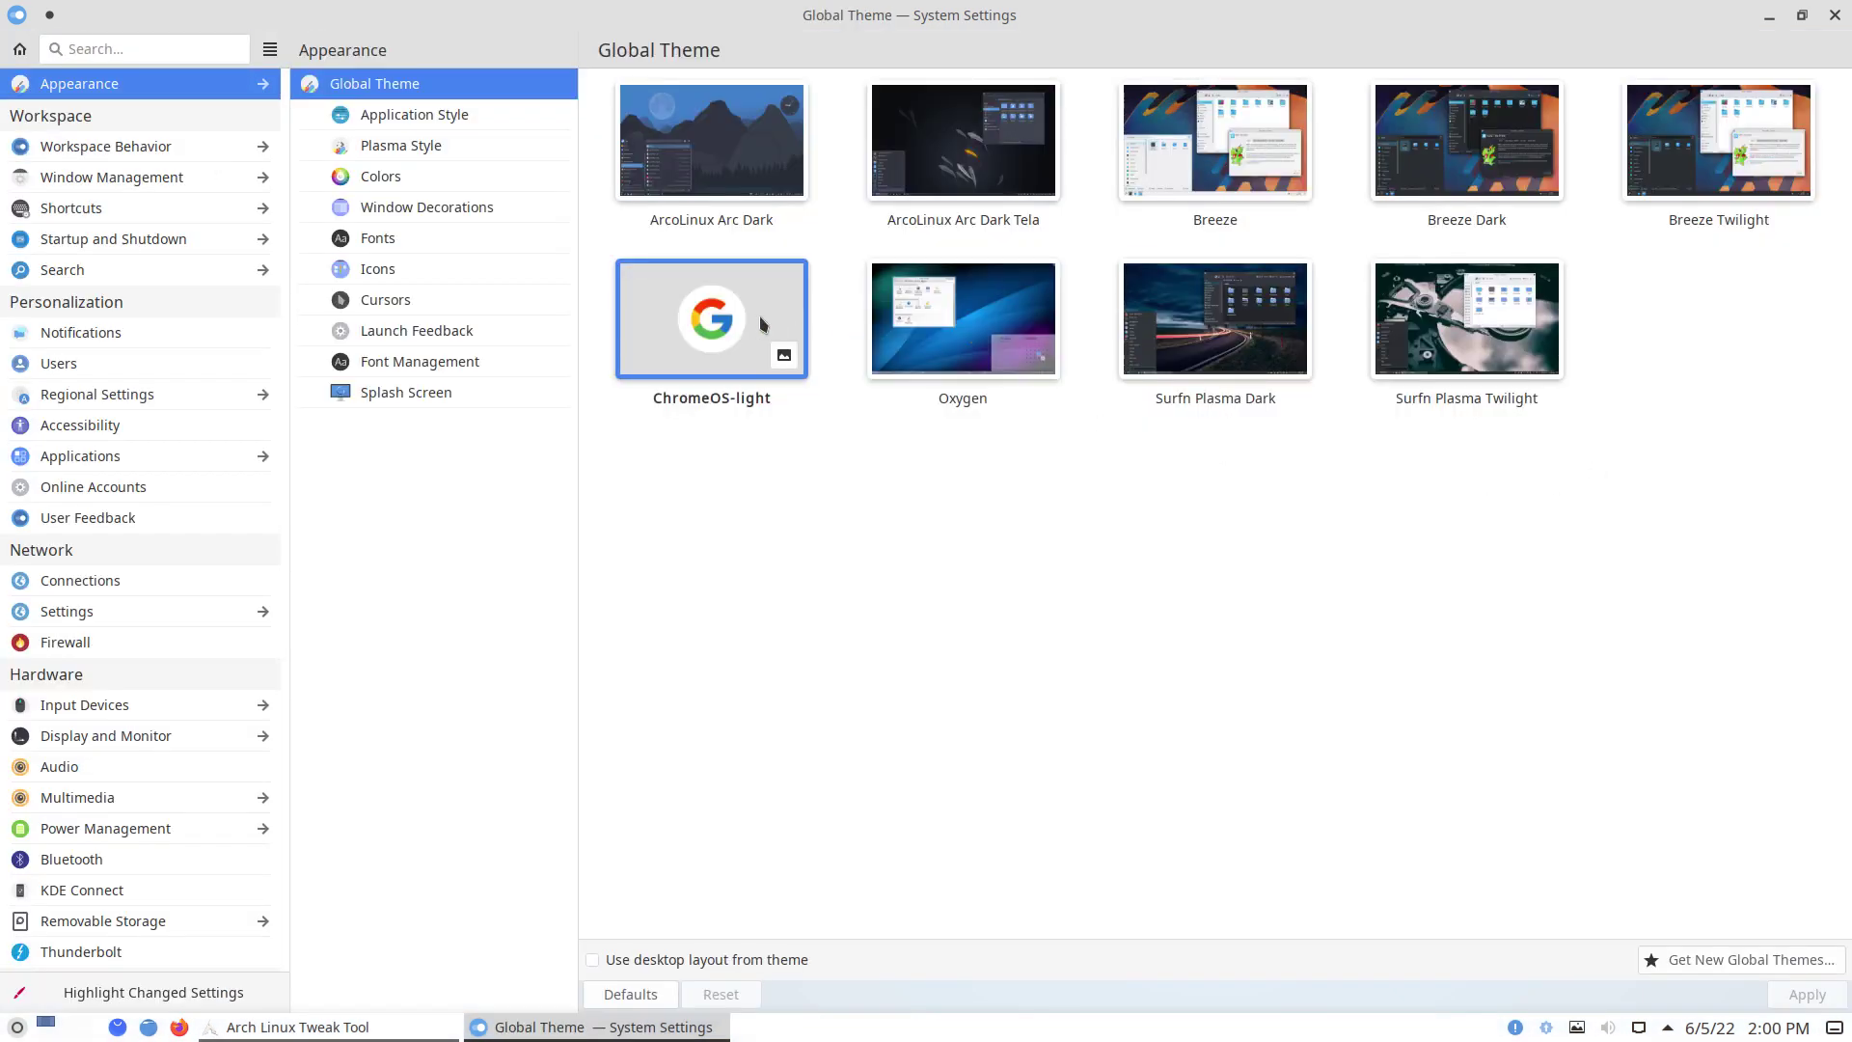
pyautogui.click(1756, 958)
pyautogui.scroll(-5, 1254, 443)
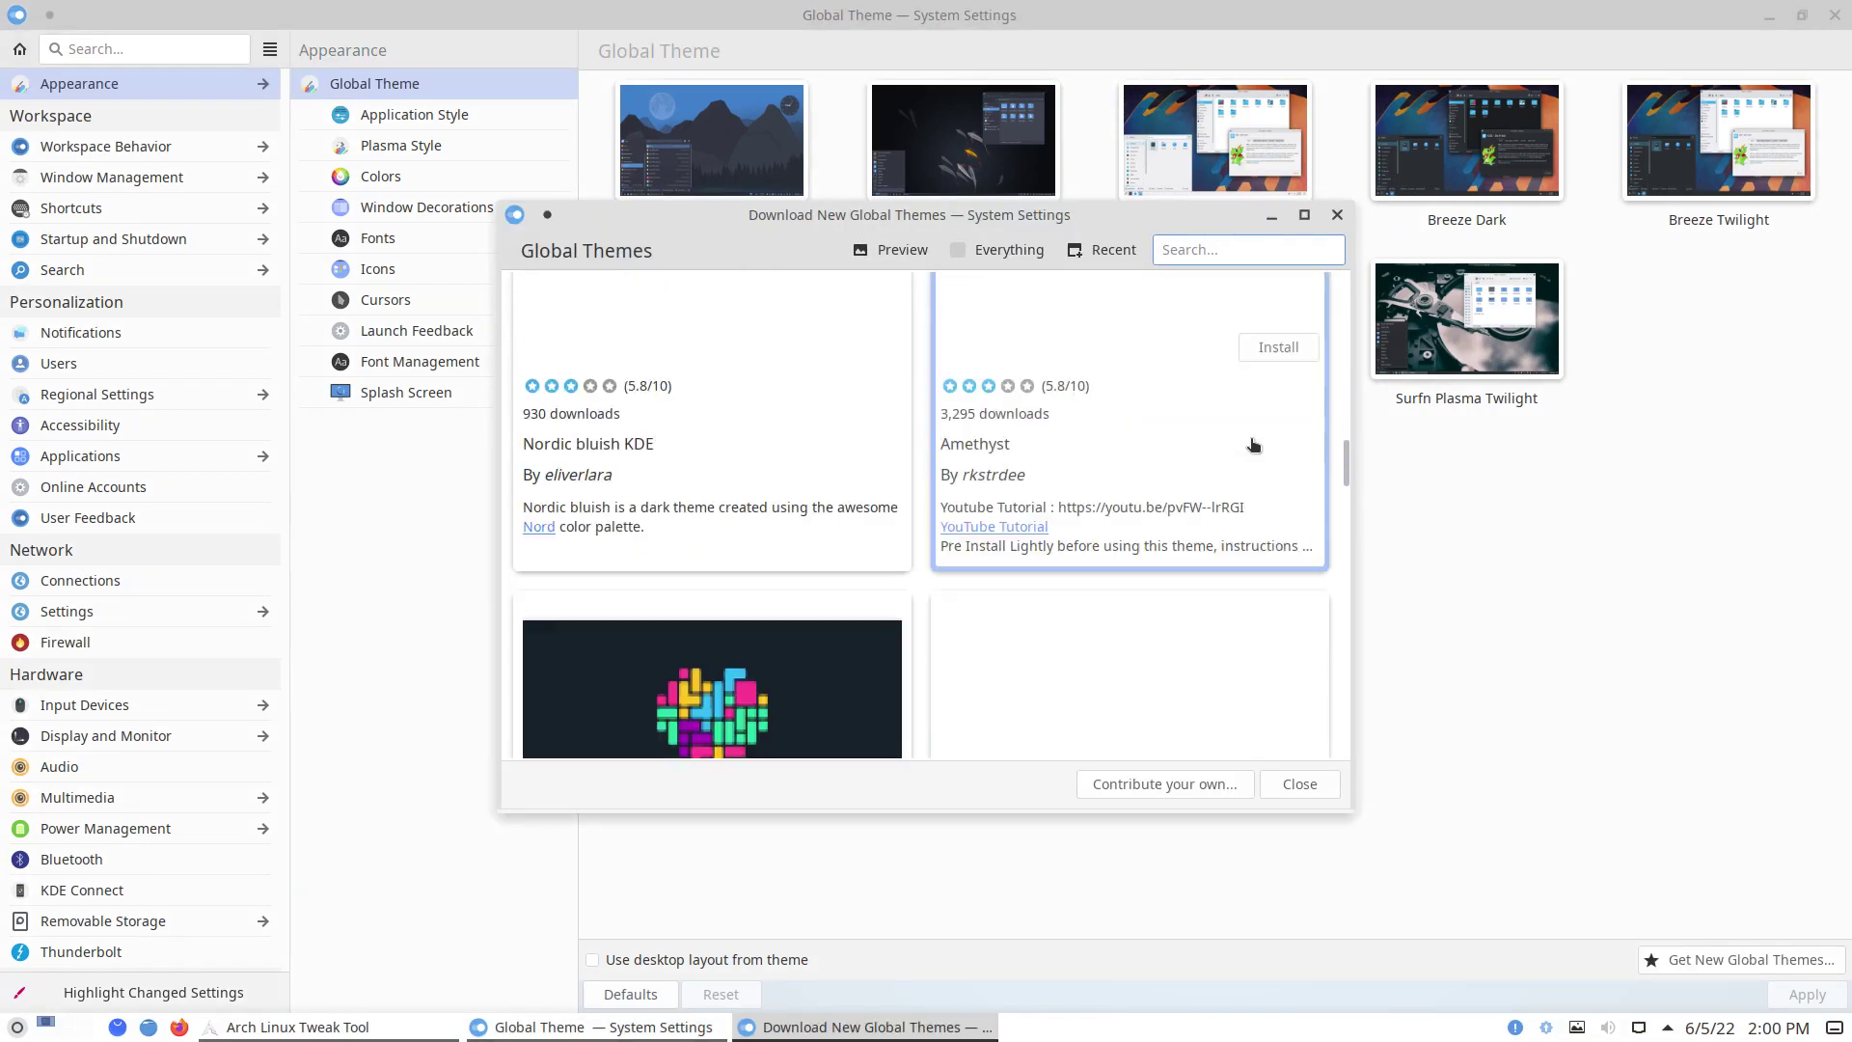
pyautogui.scroll(-5, 1257, 443)
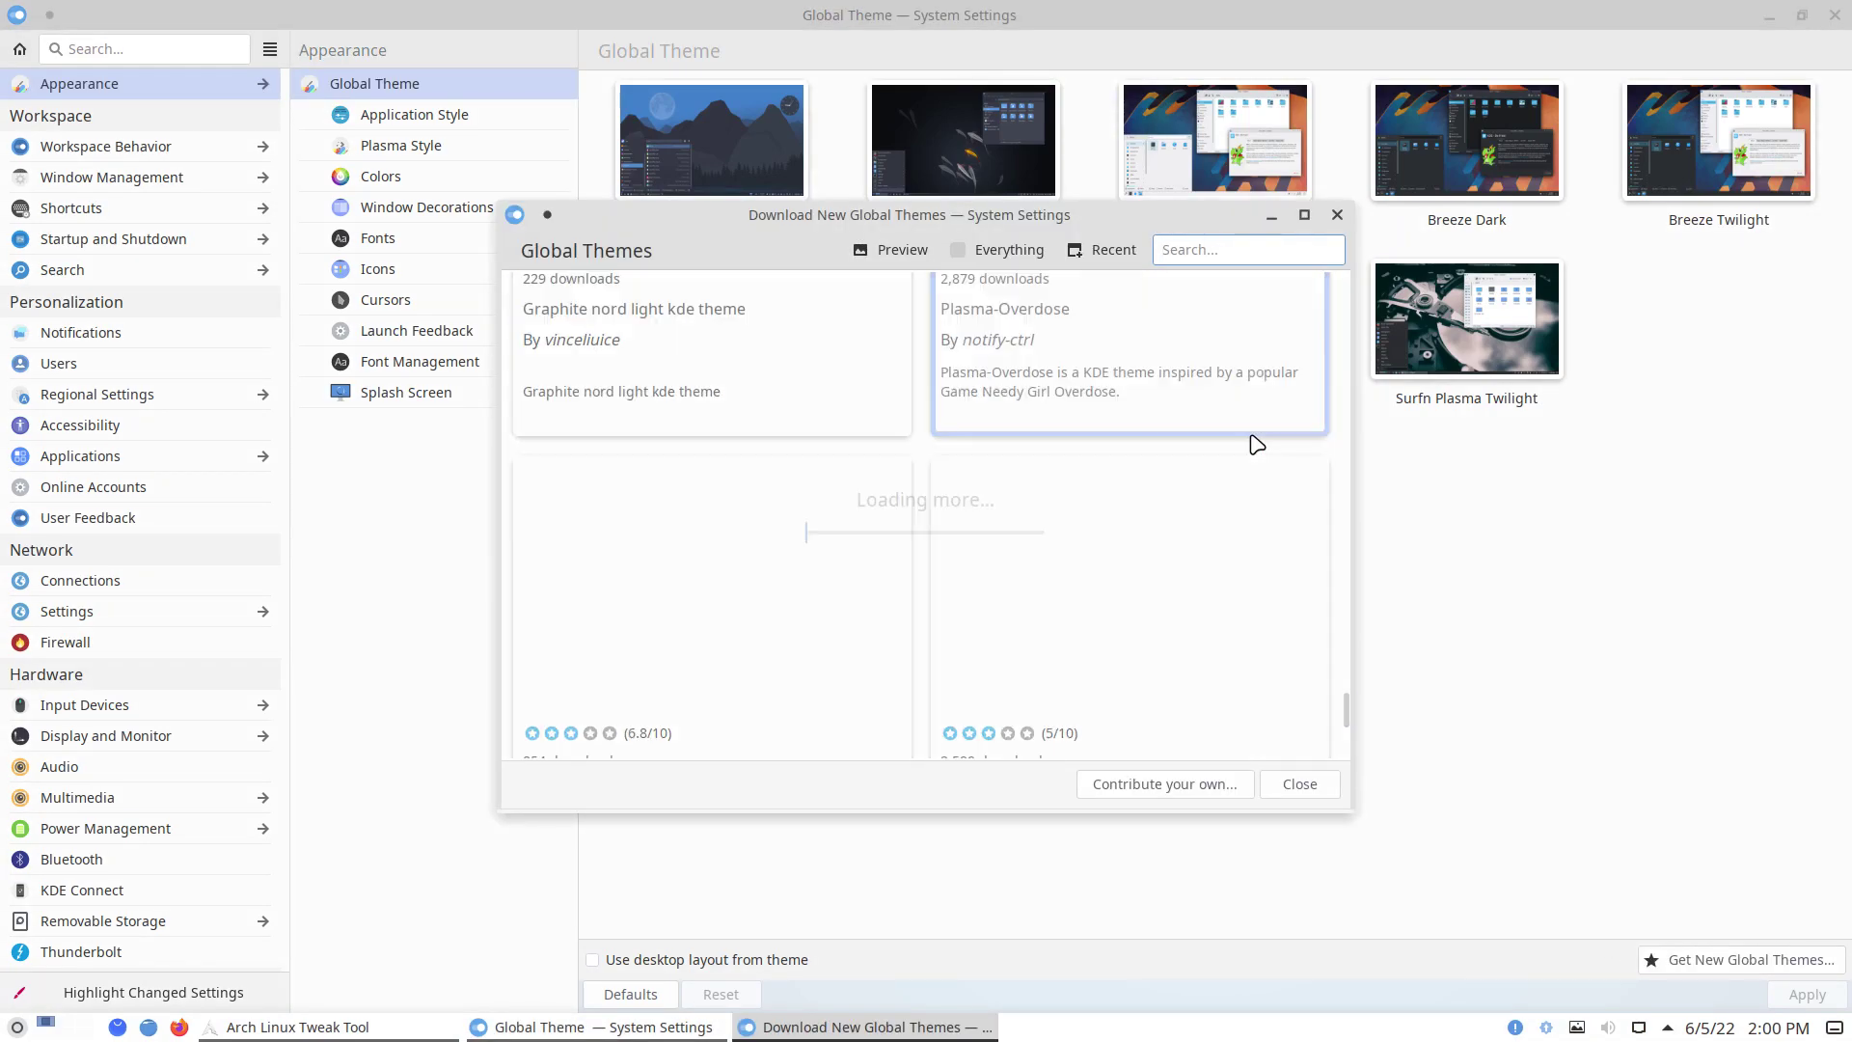
pyautogui.scroll(-5, 1257, 444)
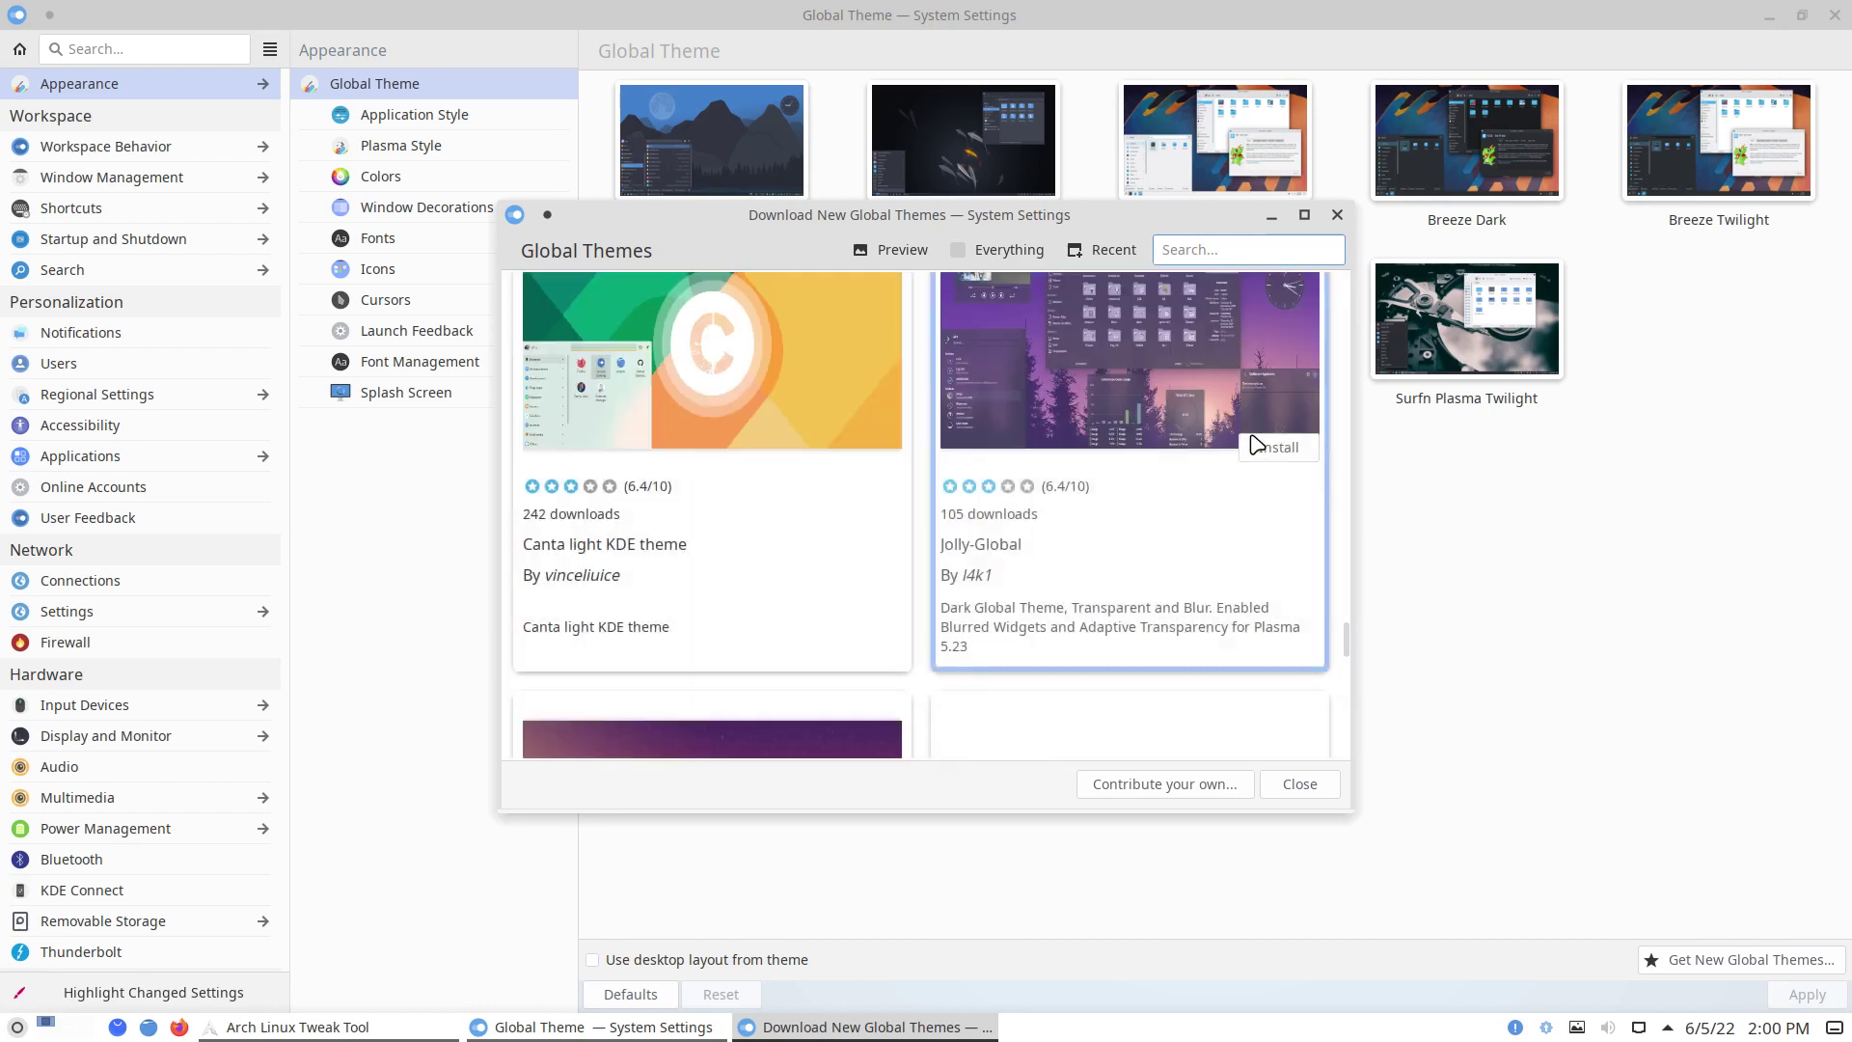
pyautogui.scroll(-10, 1256, 443)
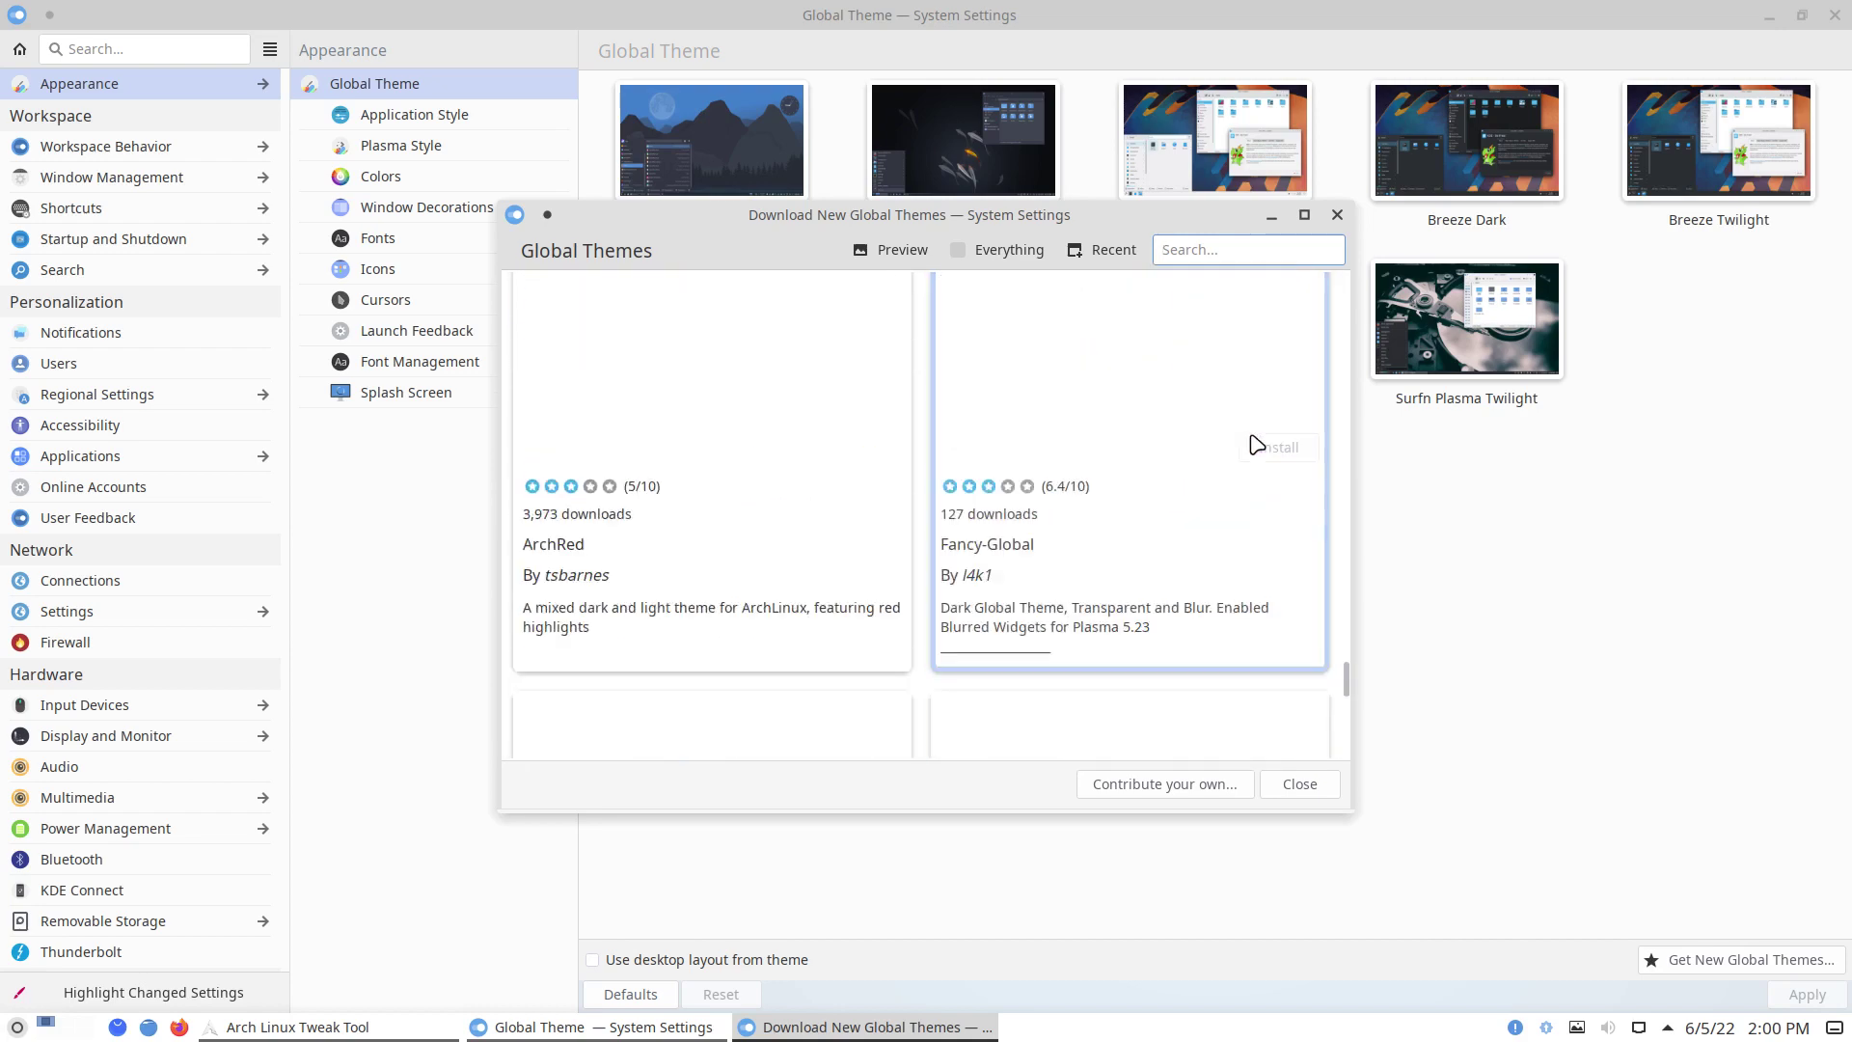